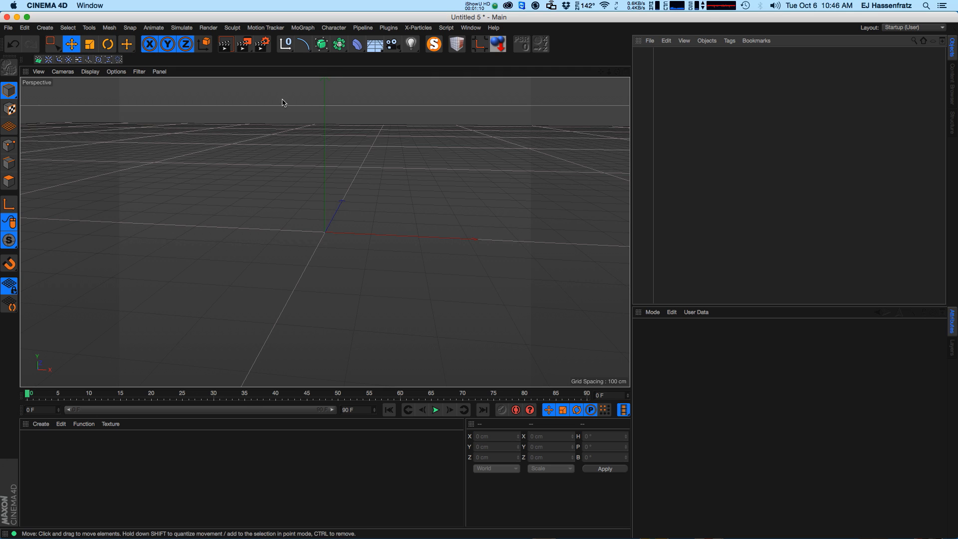
Add a MoText object to the scene.
{"action": "left_click", "coordinate": [305, 29]}
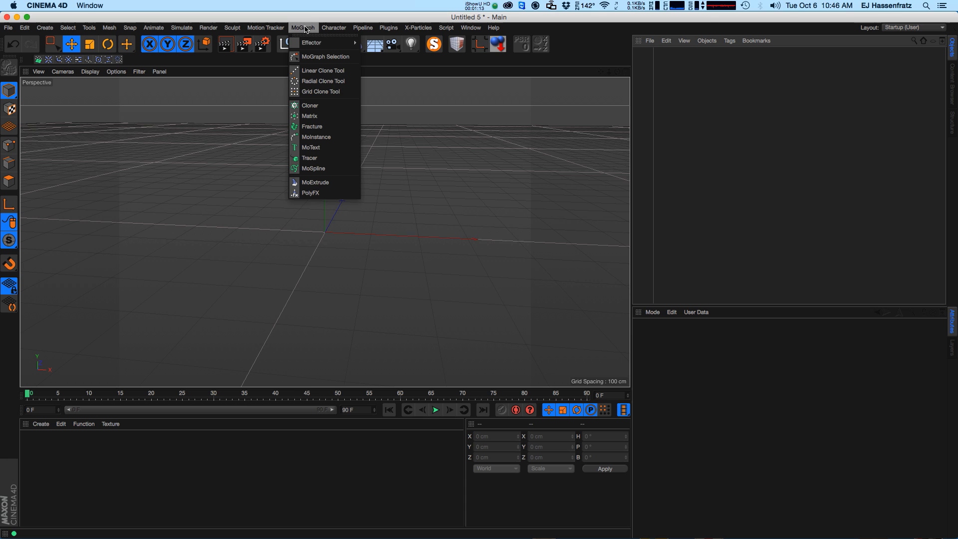
{"action": "left_click", "coordinate": [323, 148]}
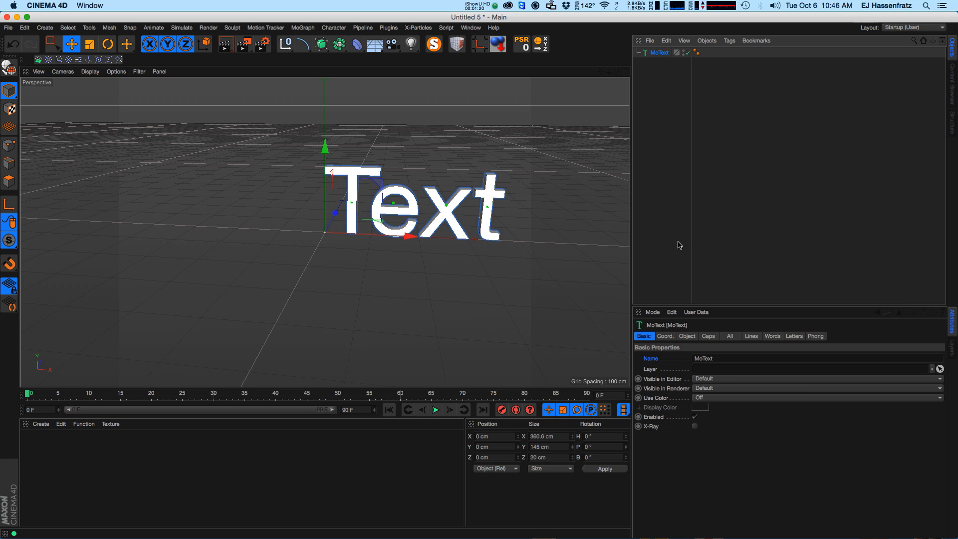
Change the MoText's text to "Set Driven".
{"action": "left_click", "coordinate": [691, 336]}
{"action": "left_click_drag", "start_coordinate": [705, 384], "coordinate": [628, 384]}
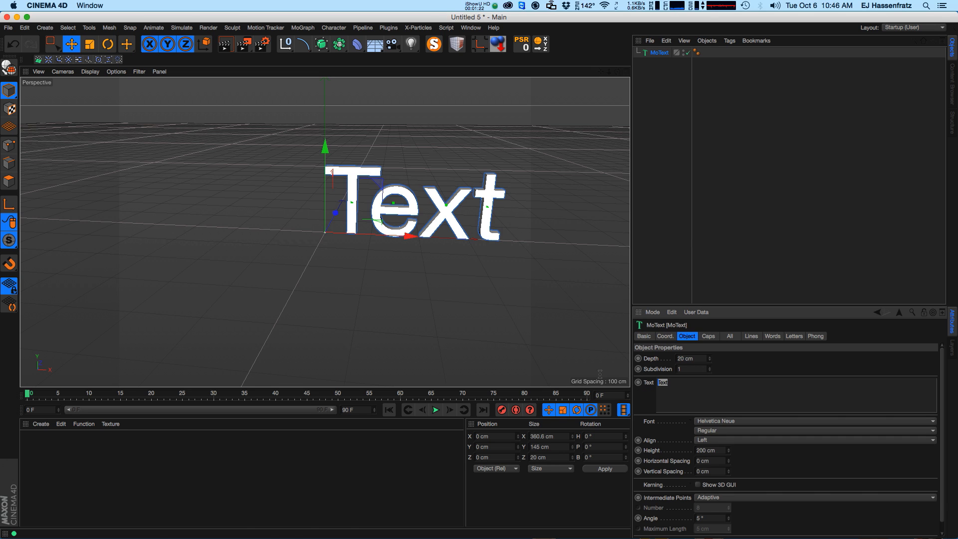
{"action": "type", "text": "Se"}
{"action": "type", "text": "n"}
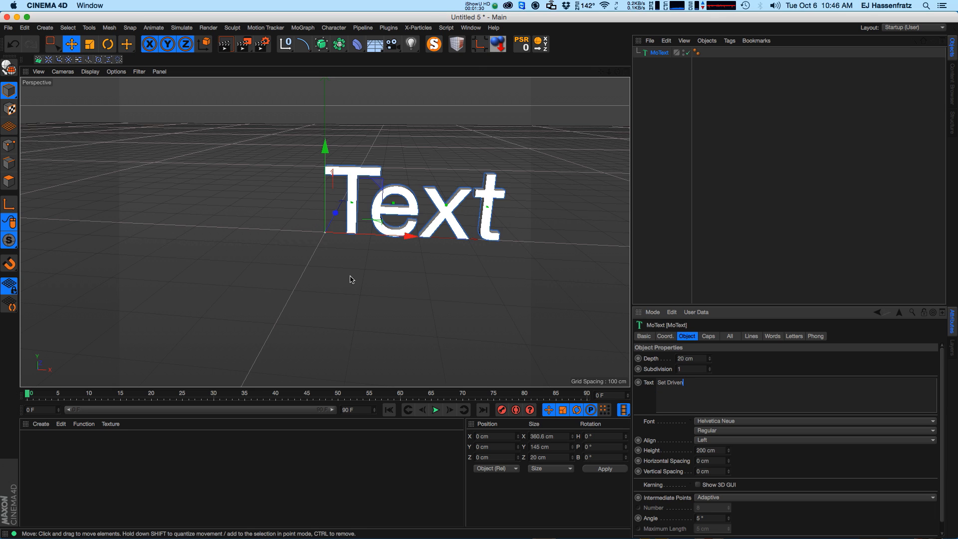
{"action": "left_click", "coordinate": [751, 362]}
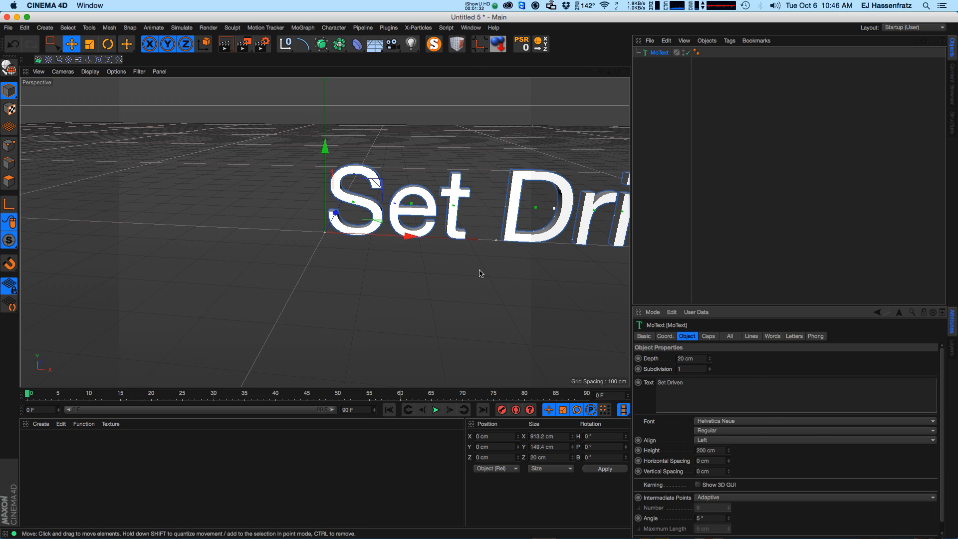
Set the text alignment to Middle and move the text slightly in the viewport.
{"action": "left_click", "coordinate": [713, 430]}
{"action": "left_click", "coordinate": [655, 432]}
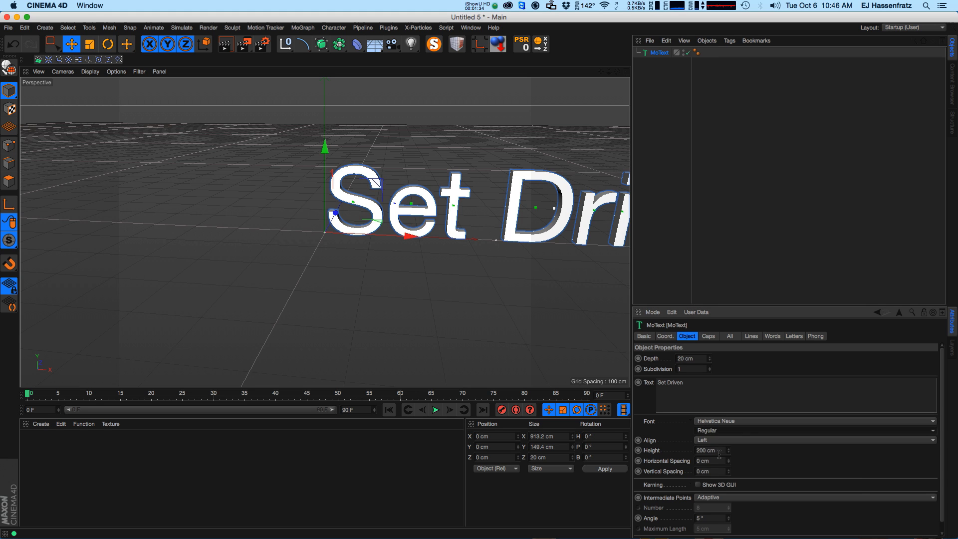
{"action": "mouse_move", "coordinate": [409, 285]}
{"action": "left_mouse_down"}
{"action": "mouse_move", "coordinate": [413, 300]}
{"action": "mouse_move", "coordinate": [399, 297]}
{"action": "left_mouse_up"}
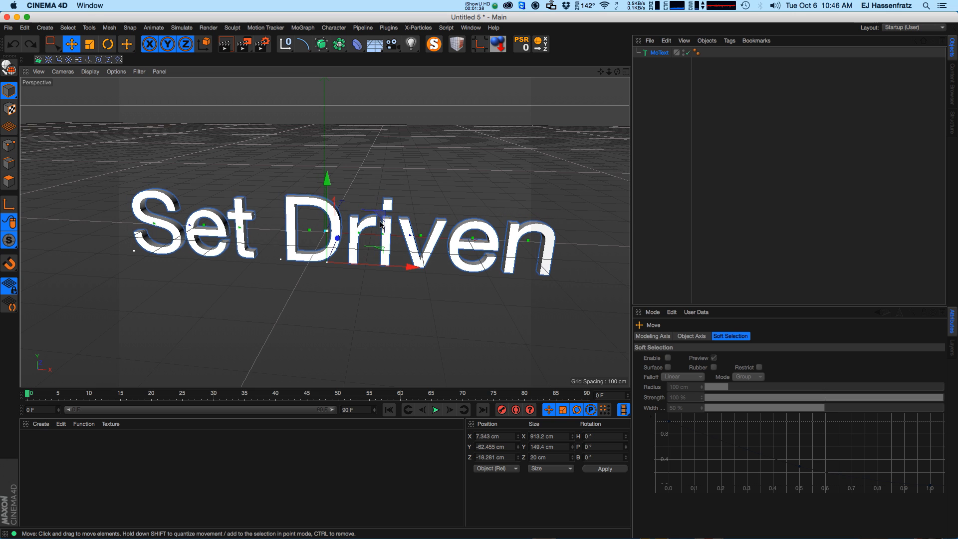
{"action": "left_click_drag", "start_coordinate": [376, 245], "coordinate": [359, 257], "text": "alt"}
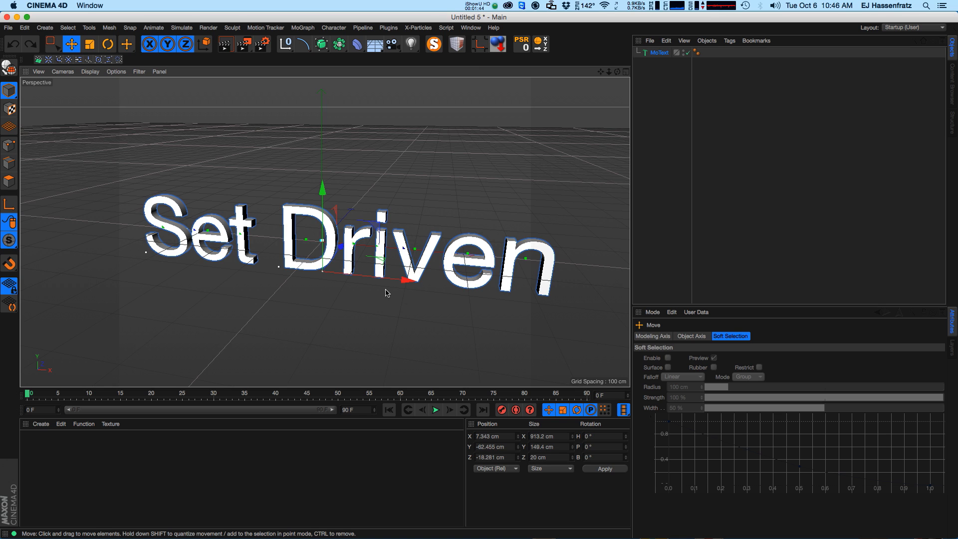
Rename the MoText object to "Set Driven".
{"action": "left_click", "coordinate": [648, 54]}
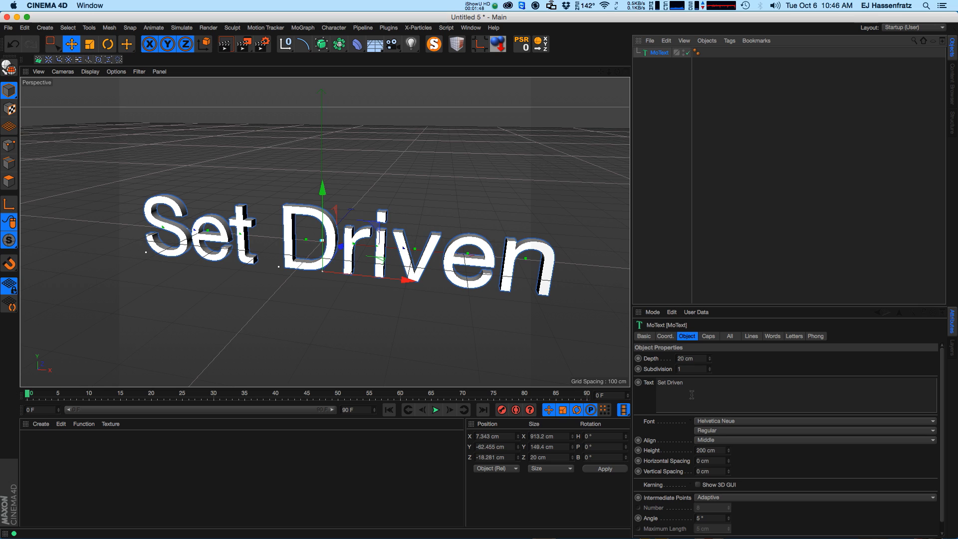
{"action": "double_click", "coordinate": [661, 52]}
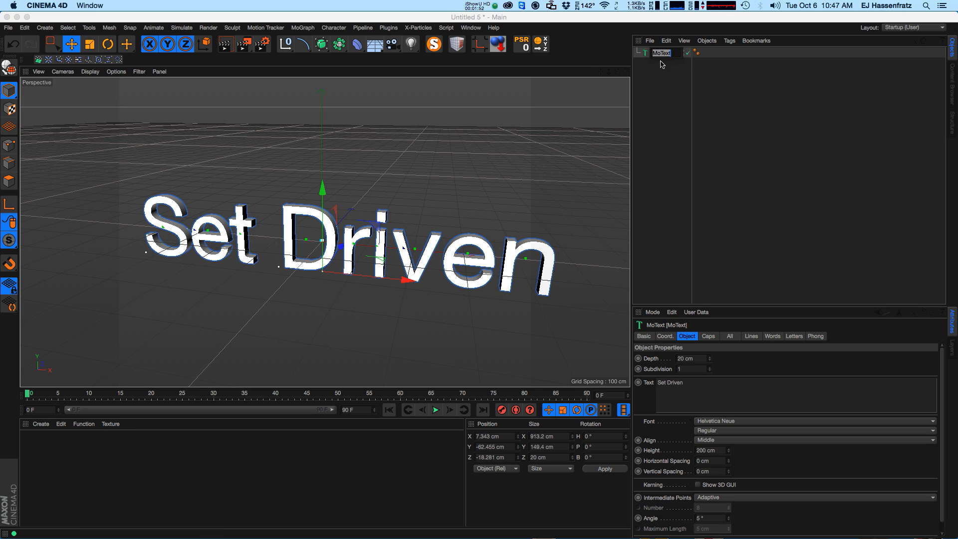
{"action": "type", "text": "Set Driven"}
{"action": "key", "text": "Return"}
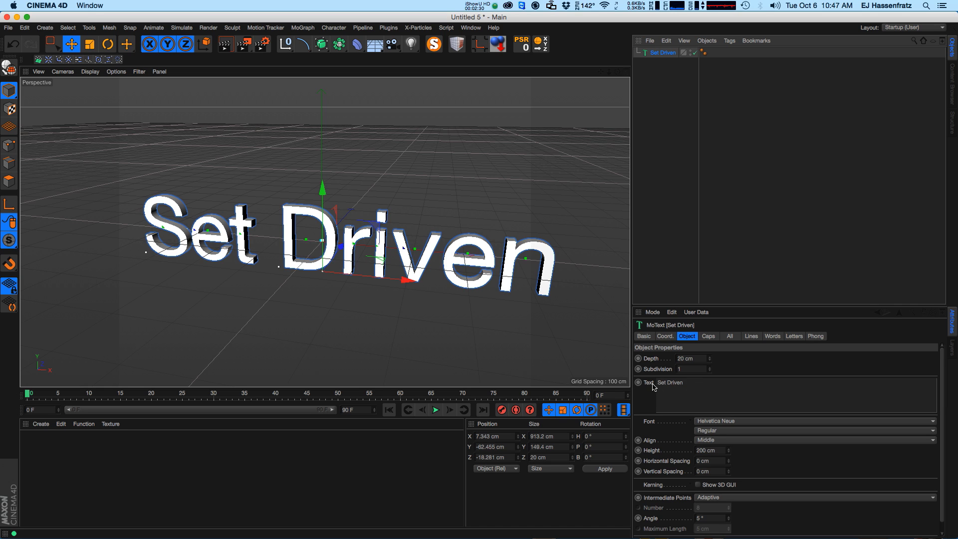
Change the MoText's text to "Eyedesyn".
{"action": "double_click", "coordinate": [663, 53]}
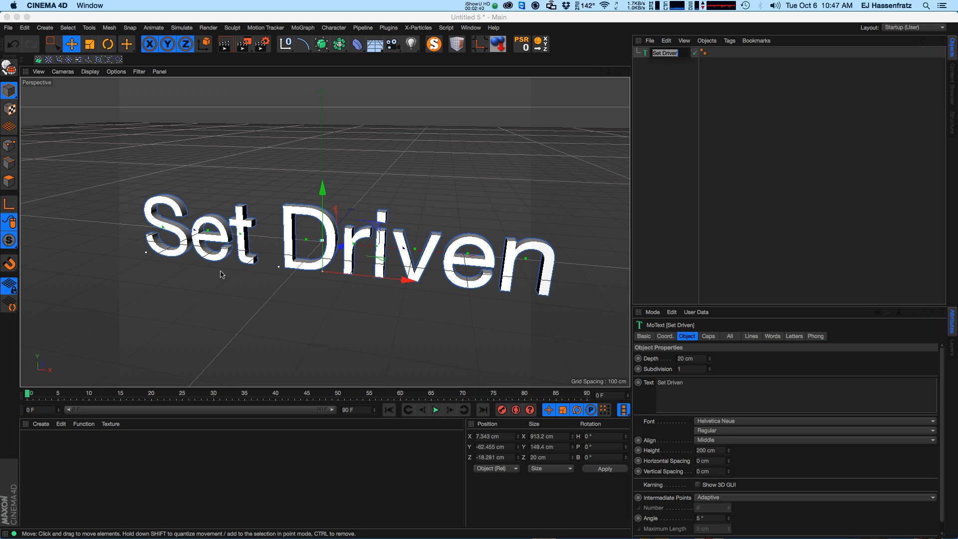
{"action": "left_click", "coordinate": [706, 385]}
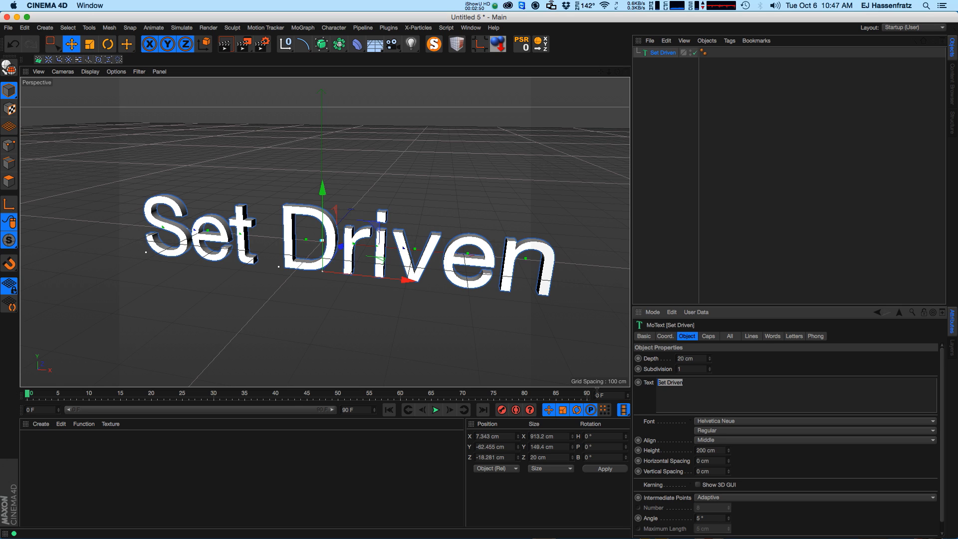
{"action": "type", "text": "Eyedesyn"}
{"action": "left_click", "coordinate": [803, 362]}
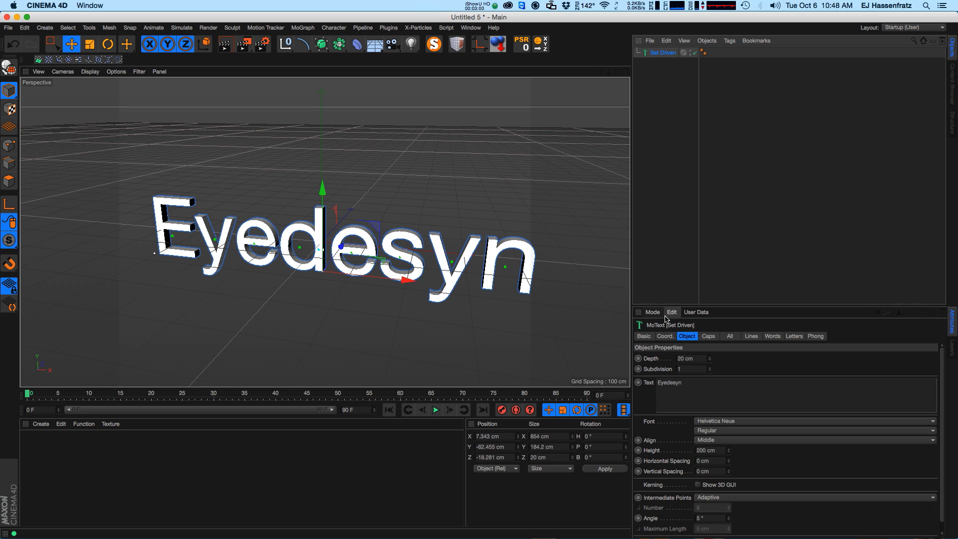
Rename the MoText object to "Motext" through its Name attribute.
{"action": "left_click", "coordinate": [650, 338]}
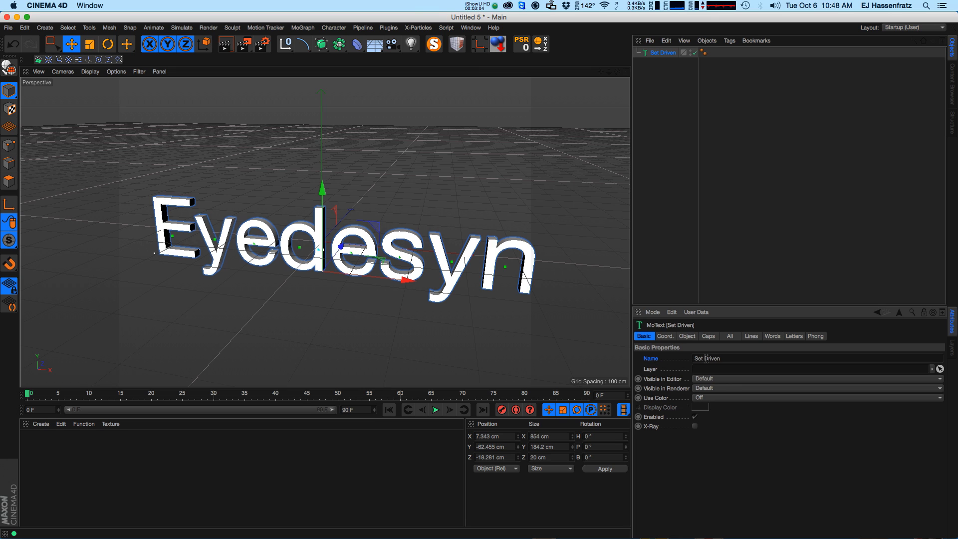
{"action": "left_click_drag", "start_coordinate": [724, 360], "coordinate": [656, 356]}
{"action": "type", "text": "Motext"}
{"action": "key", "text": "Return"}
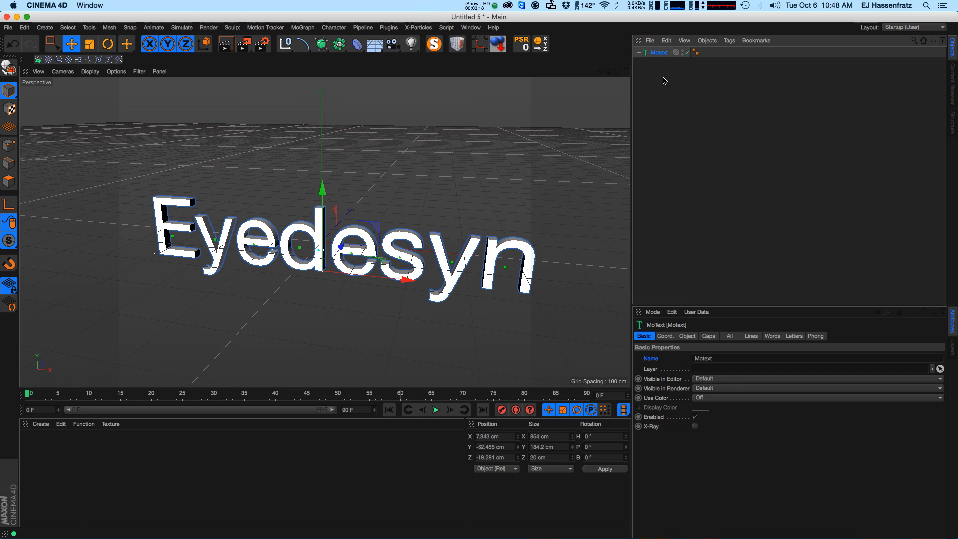
Make the object's Name parameter an XPressions driver with Set Driver.
{"action": "left_click", "coordinate": [688, 334]}
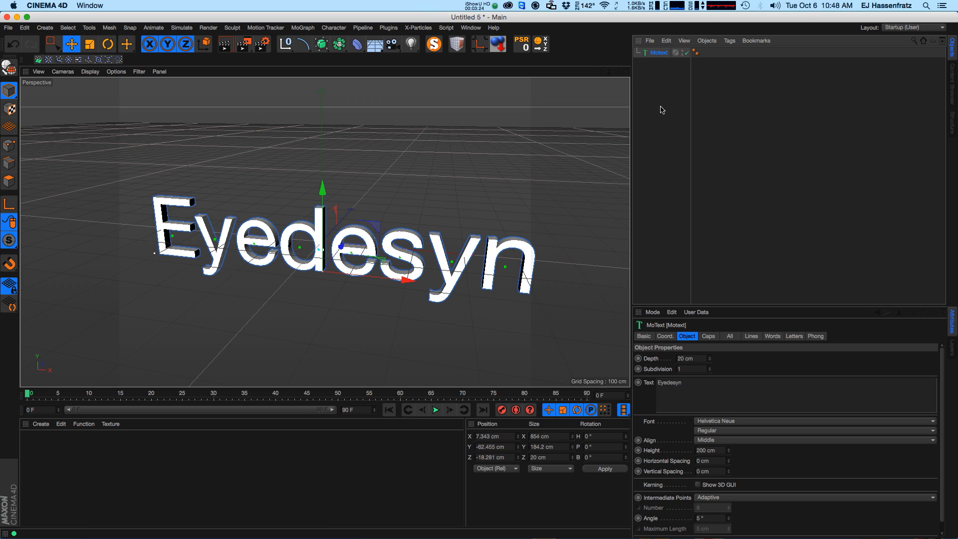
{"action": "left_click", "coordinate": [645, 337]}
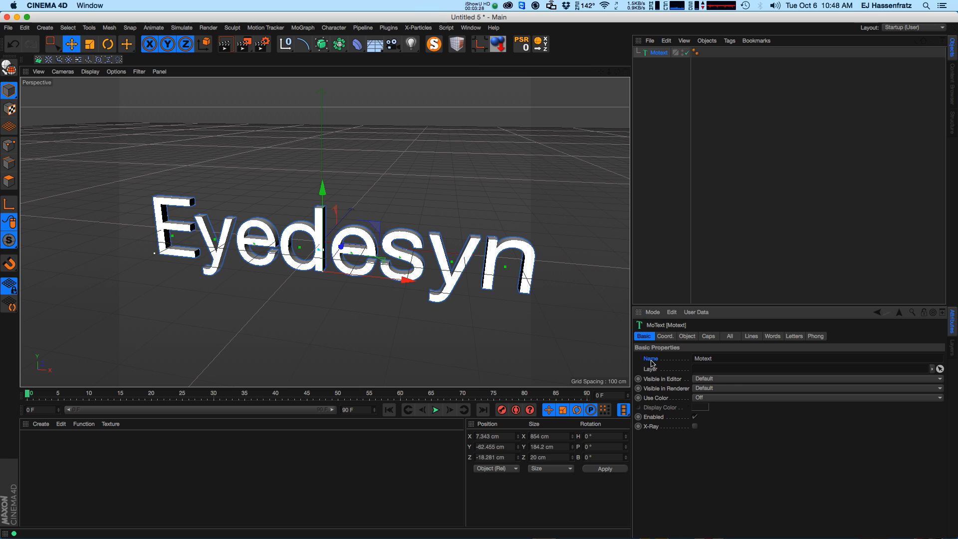
{"action": "right_click", "coordinate": [650, 361]}
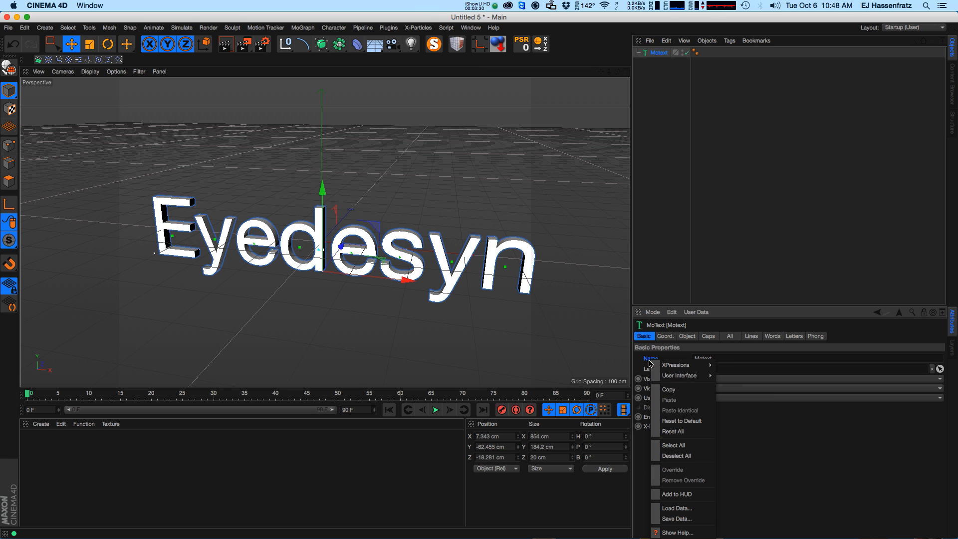
{"action": "mouse_move", "coordinate": [673, 367]}
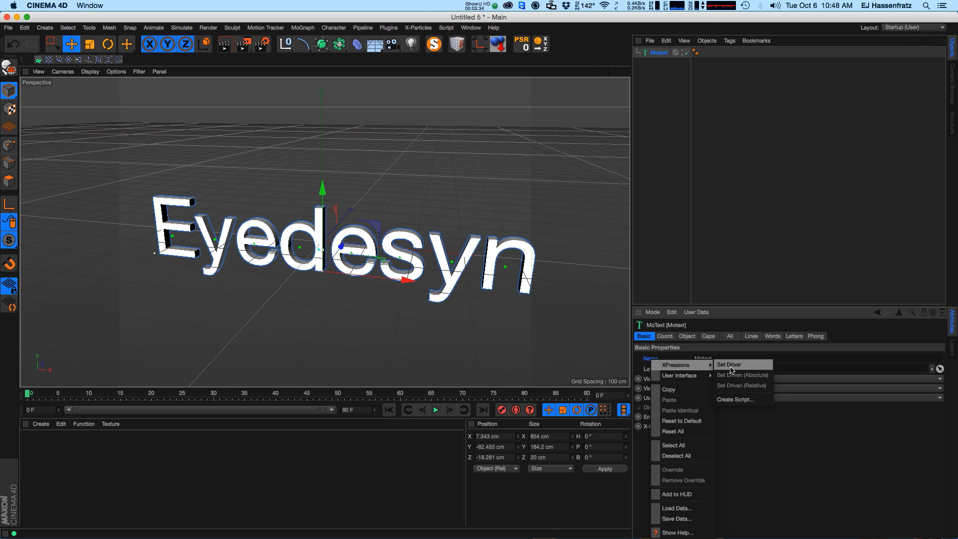
{"action": "left_click", "coordinate": [748, 368]}
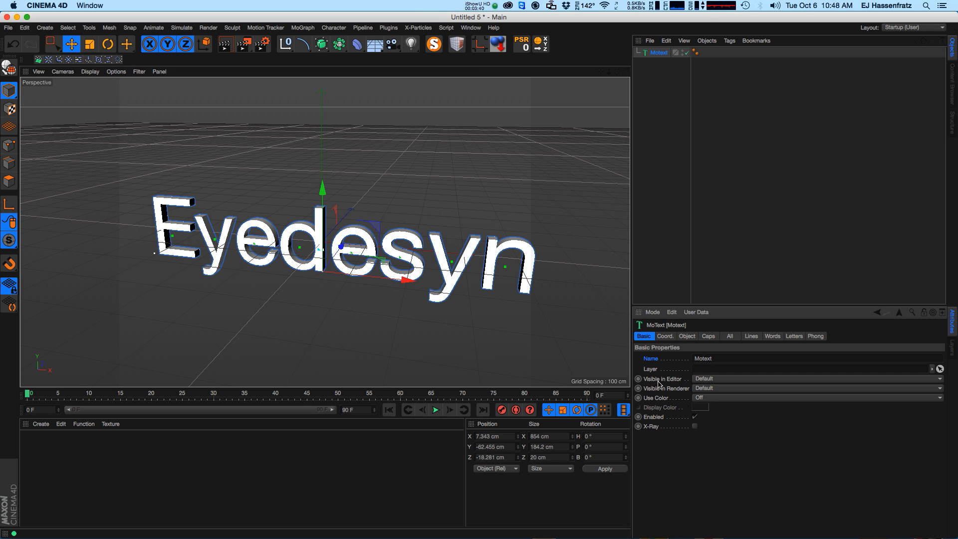
Make the Text parameter driven by the name with Set Driven (Absolute).
{"action": "left_click", "coordinate": [687, 337]}
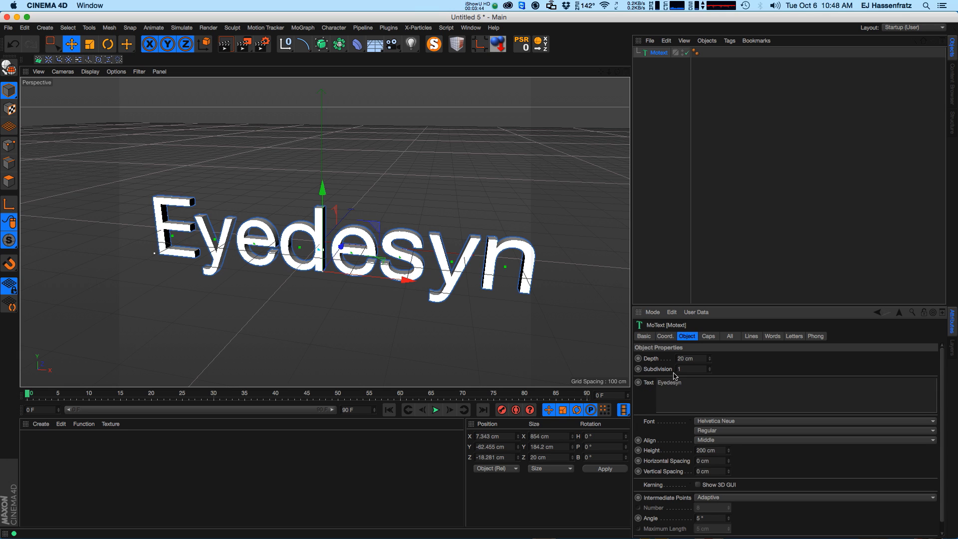
{"action": "right_click", "coordinate": [650, 383]}
{"action": "mouse_move", "coordinate": [654, 387]}
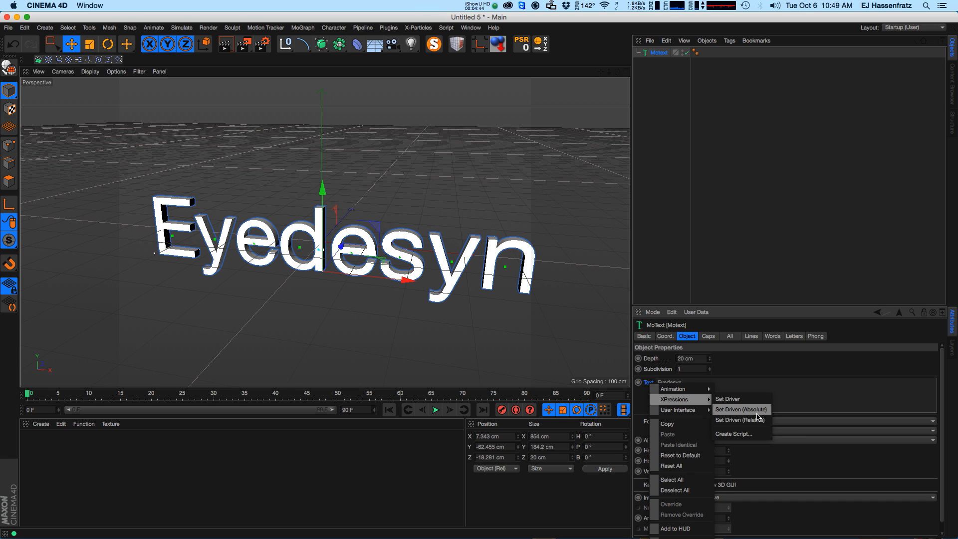
{"action": "left_click", "coordinate": [756, 411]}
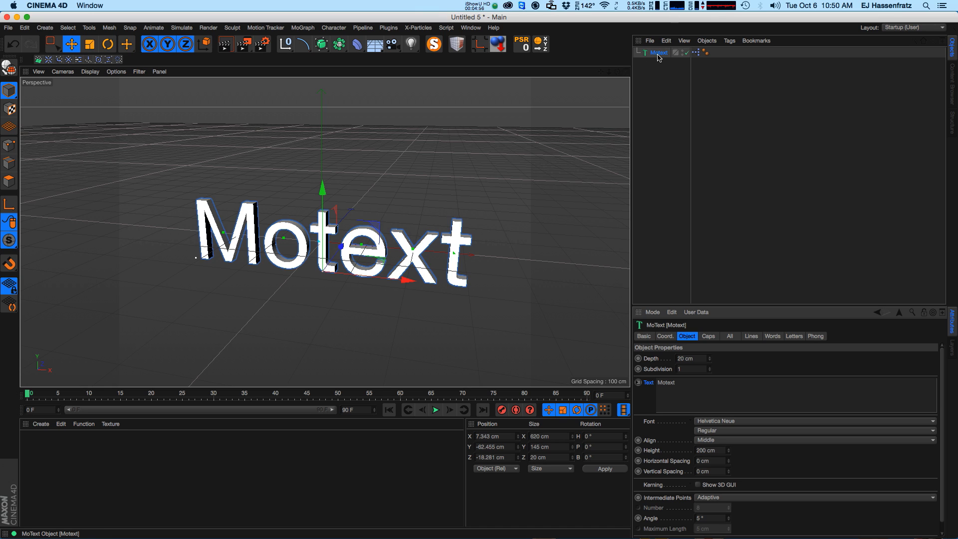
Open the new XPresso tag's editor to inspect the Name-to-Text node connection, then close it.
{"action": "left_click", "coordinate": [696, 53]}
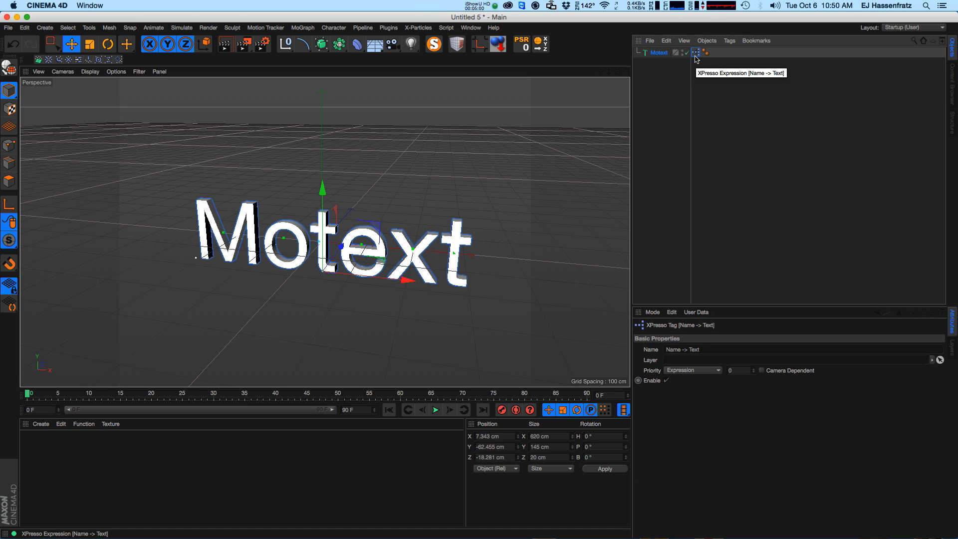
{"action": "double_click", "coordinate": [695, 54]}
{"action": "left_click_drag", "start_coordinate": [373, 299], "coordinate": [617, 172]}
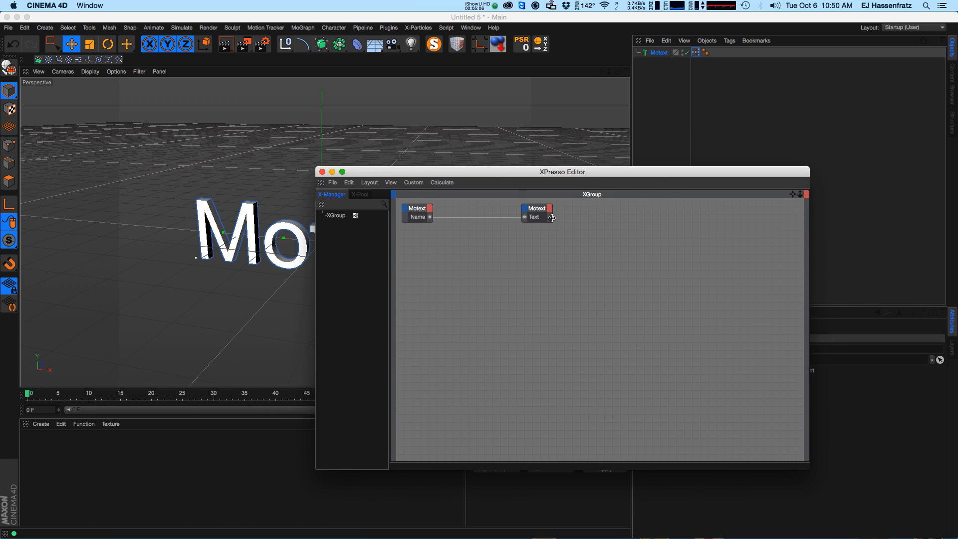
{"action": "left_click_drag", "start_coordinate": [552, 218], "coordinate": [583, 218]}
{"action": "left_click_drag", "start_coordinate": [432, 213], "coordinate": [458, 213]}
{"action": "left_click_drag", "start_coordinate": [492, 175], "coordinate": [532, 192]}
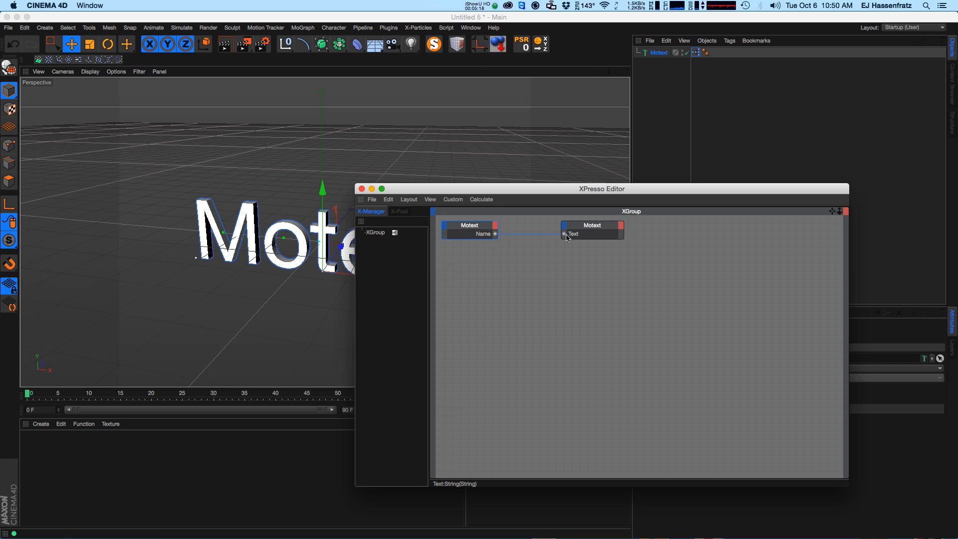
{"action": "left_click_drag", "start_coordinate": [644, 193], "coordinate": [390, 239]}
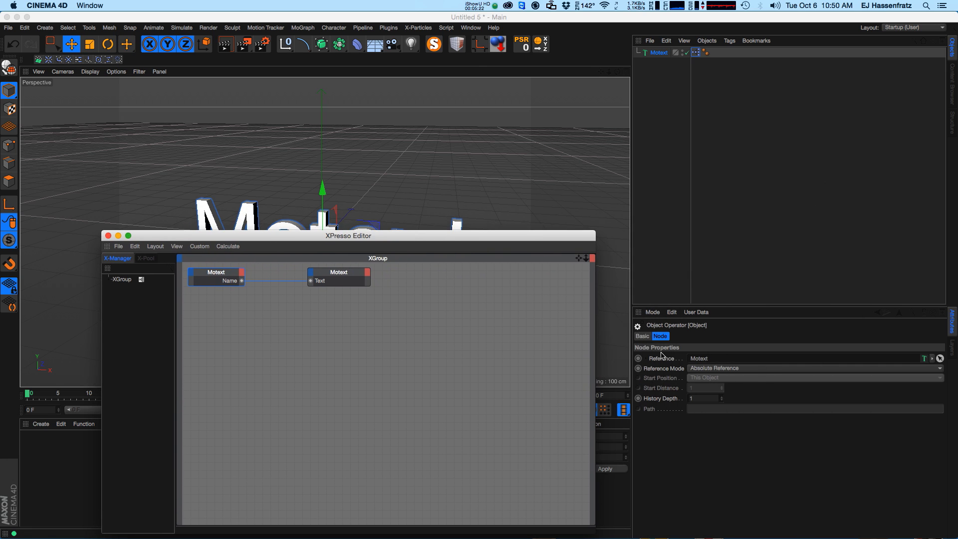
{"action": "left_click", "coordinate": [655, 54]}
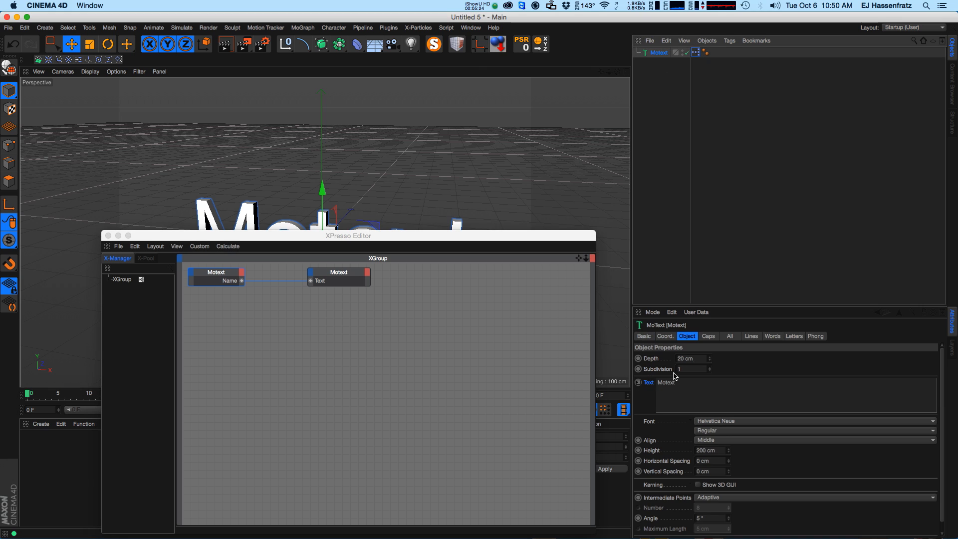
{"action": "left_click", "coordinate": [108, 235]}
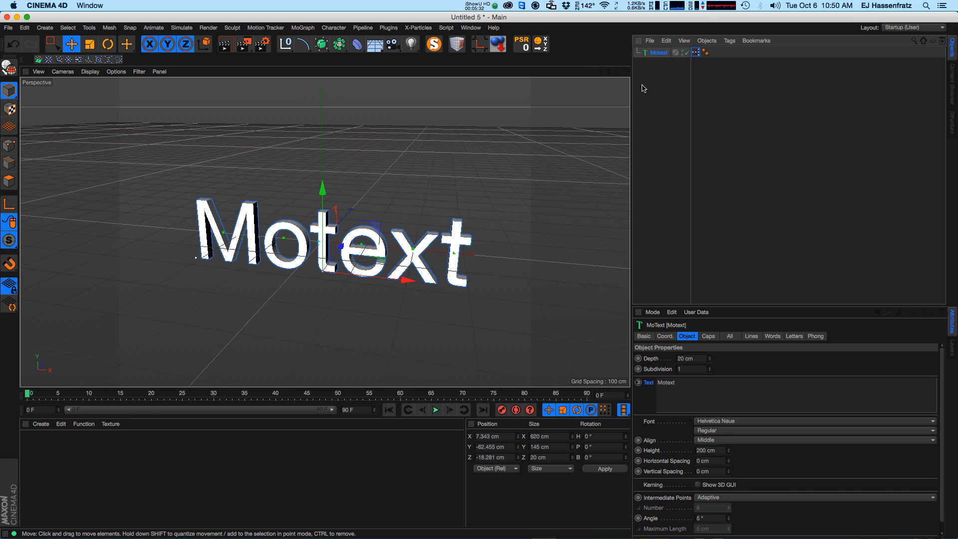
Rename the MoText object to "Eyedesyn".
{"action": "double_click", "coordinate": [660, 53]}
{"action": "type", "text": "Eyec"}
{"action": "type", "text": "esyn"}
{"action": "key", "text": "Return"}
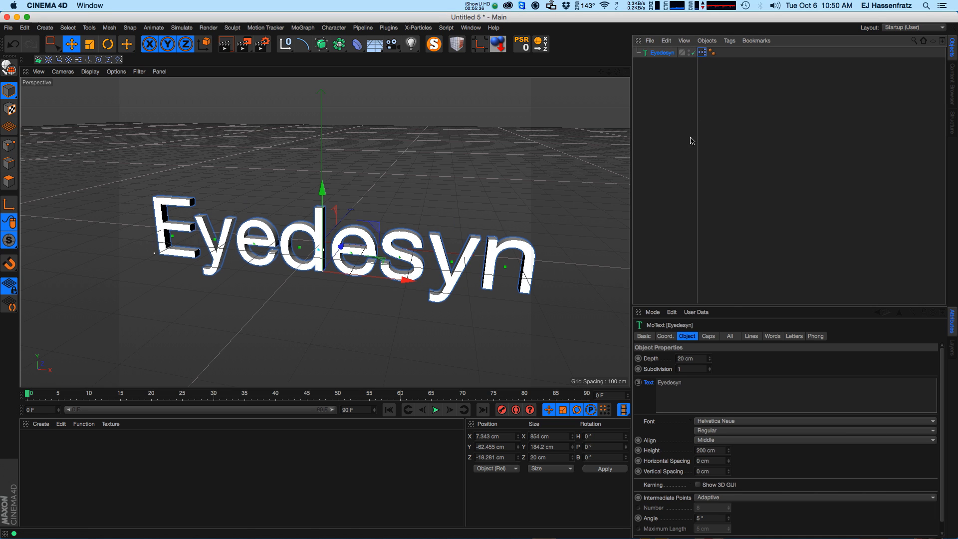
Rename the MoText object to "Object Manager".
{"action": "double_click", "coordinate": [685, 384]}
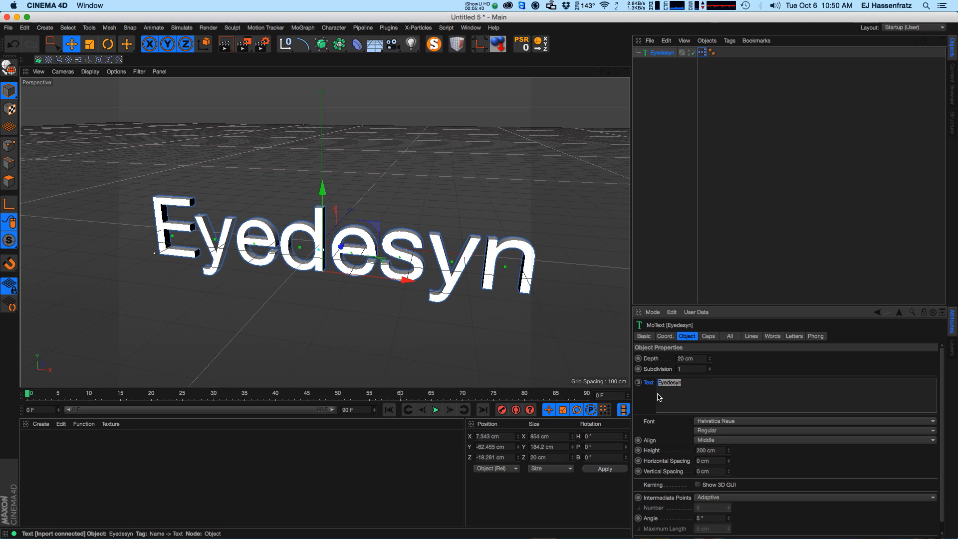
{"action": "left_click", "coordinate": [688, 237]}
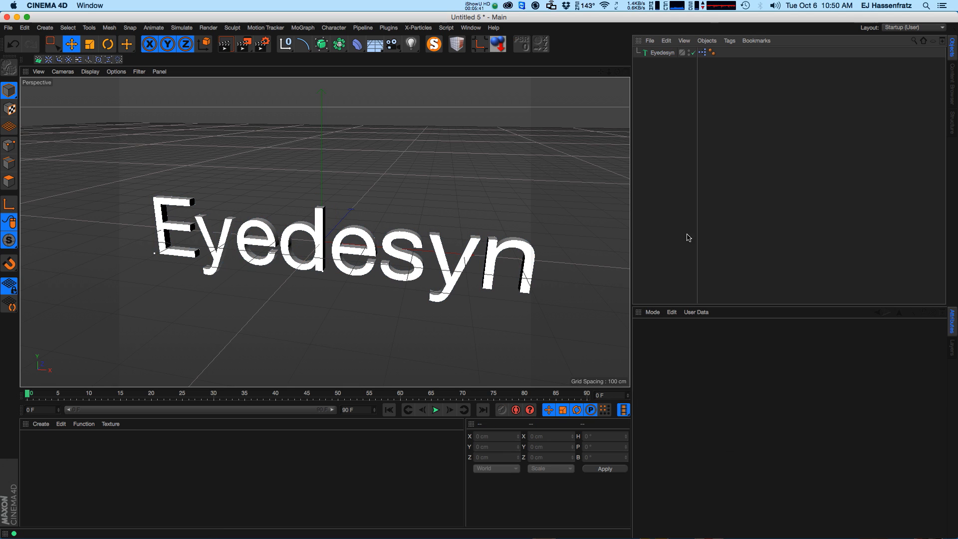
{"action": "left_click", "coordinate": [662, 52]}
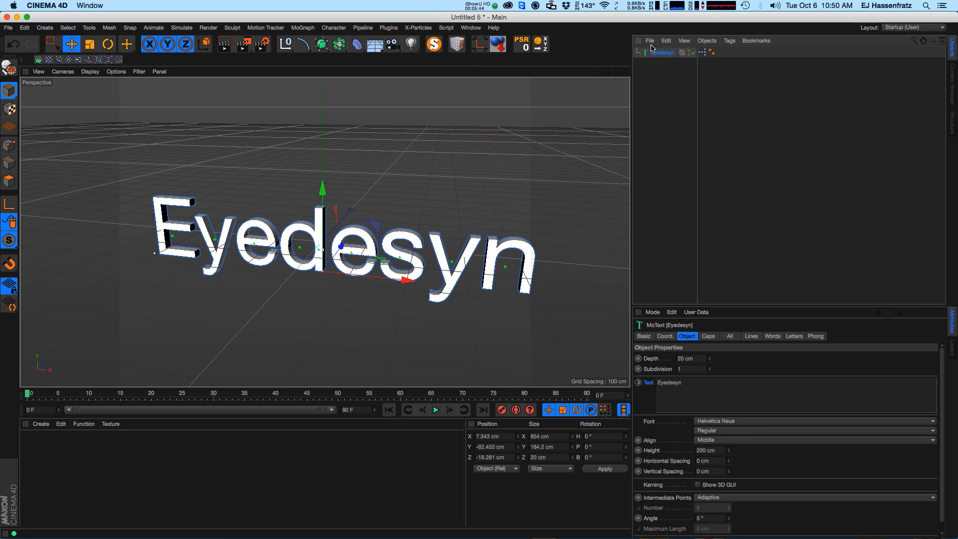
{"action": "double_click", "coordinate": [664, 52]}
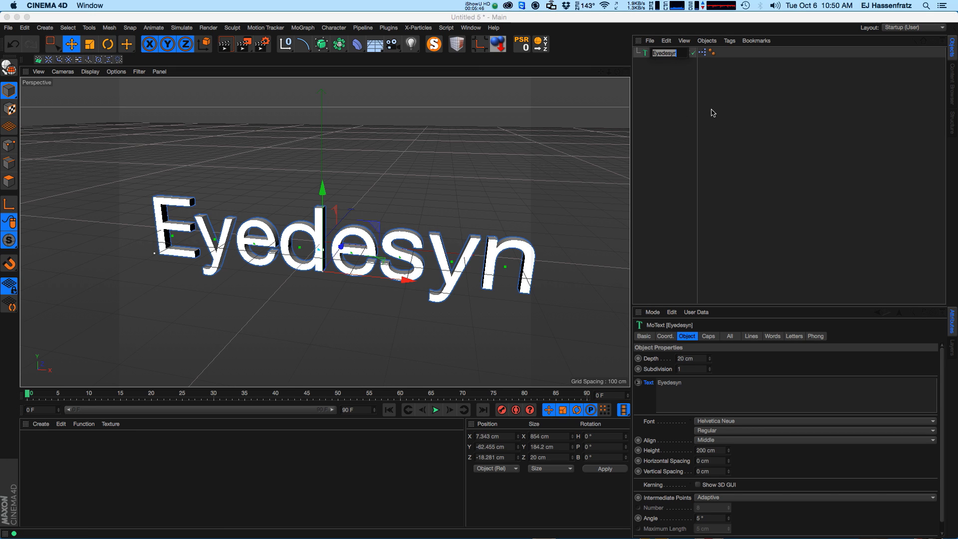
{"action": "type", "text": "O"}
{"action": "type", "text": "nager"}
{"action": "key", "text": "Return"}
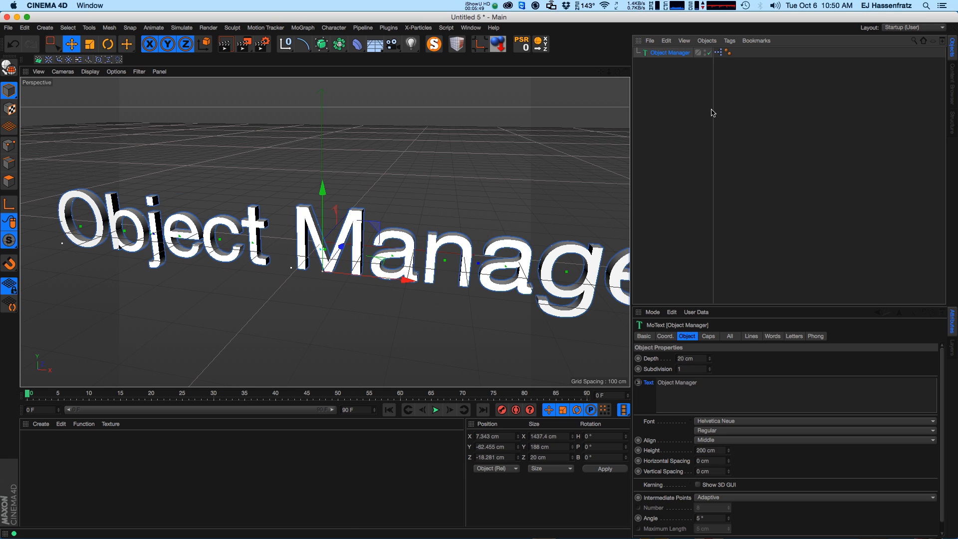
Rename the MoText object to "Magic!!!!".
{"action": "double_click", "coordinate": [673, 54]}
{"action": "type", "text": "Me"}
{"action": "type", "text": "gic!!!!"}
{"action": "key", "text": "Return"}
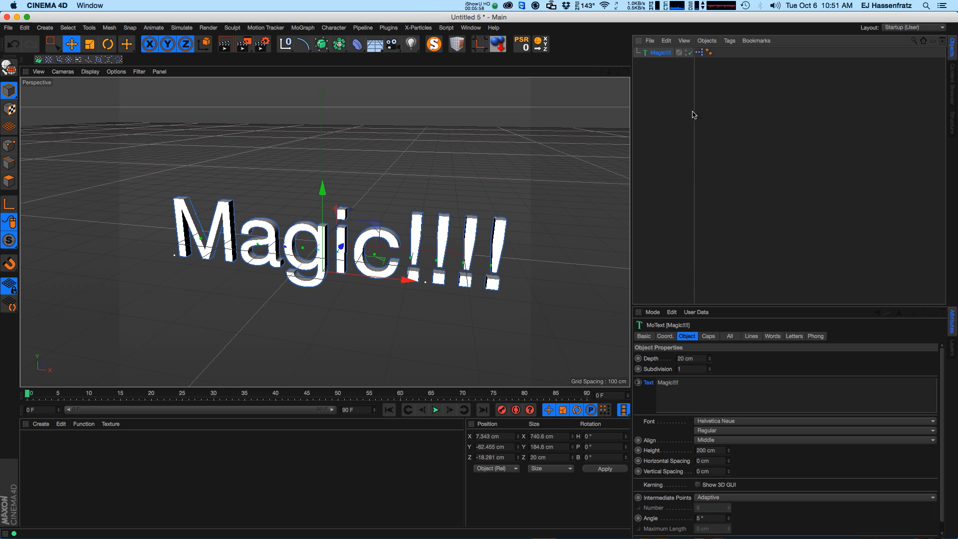
Duplicate the MoText object and move the copy above the original in the viewport.
{"action": "key", "text": "super+c"}
{"action": "key", "text": "super+v"}
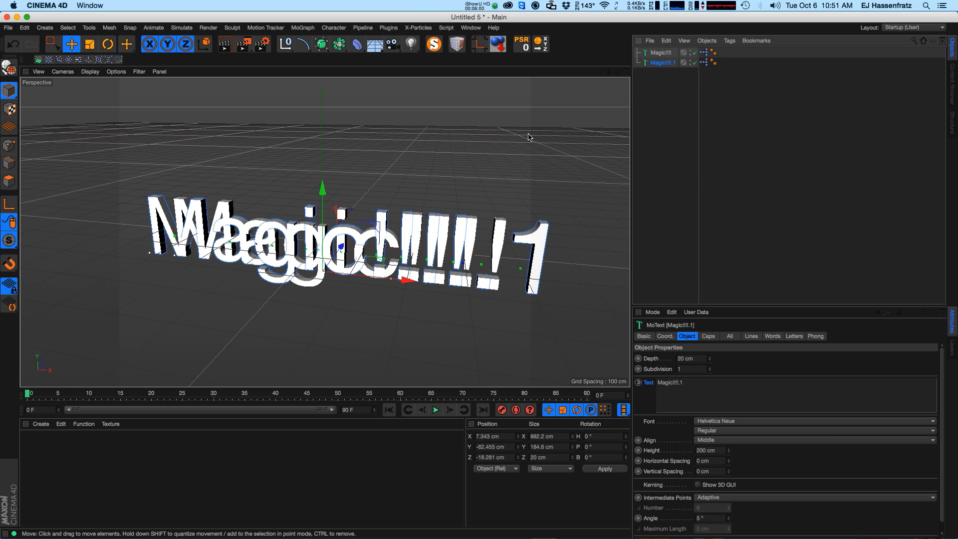
{"action": "left_click_drag", "start_coordinate": [328, 208], "coordinate": [327, 120]}
Rename the copied MoText object to "Boom".
{"action": "double_click", "coordinate": [663, 63]}
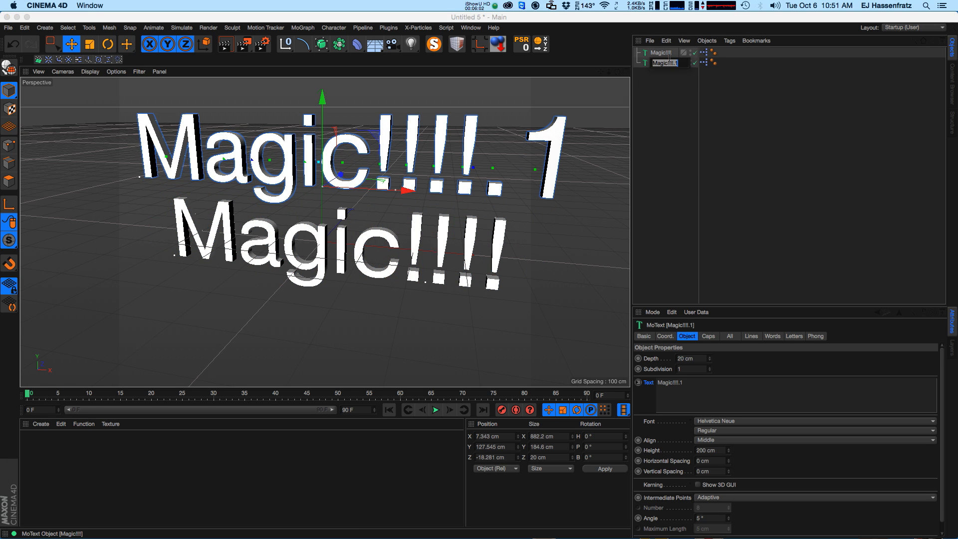
{"action": "type", "text": "Boom"}
{"action": "key", "text": "Return"}
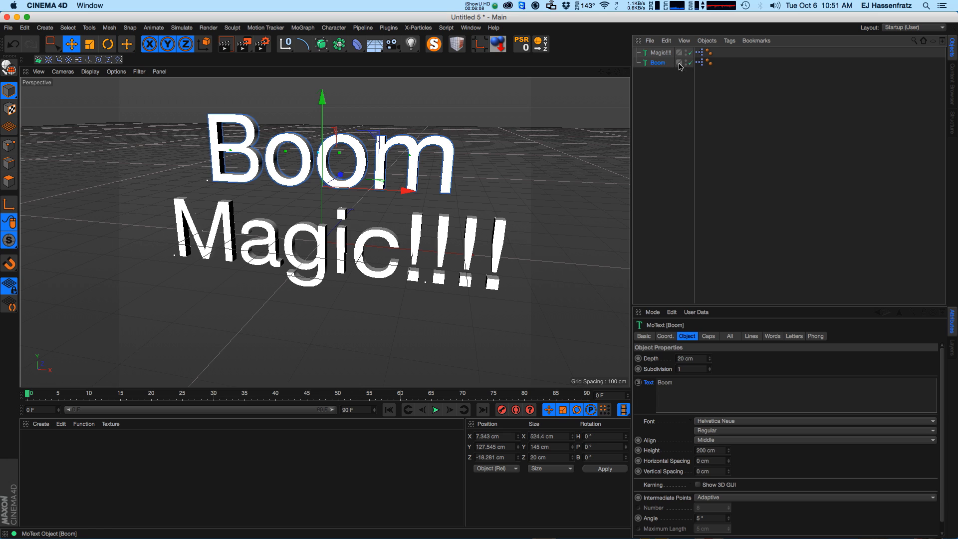
Open the copy's XPresso tag in the editor to inspect its Name-to-Text connection, then close it.
{"action": "left_click", "coordinate": [700, 63]}
{"action": "double_click", "coordinate": [700, 63]}
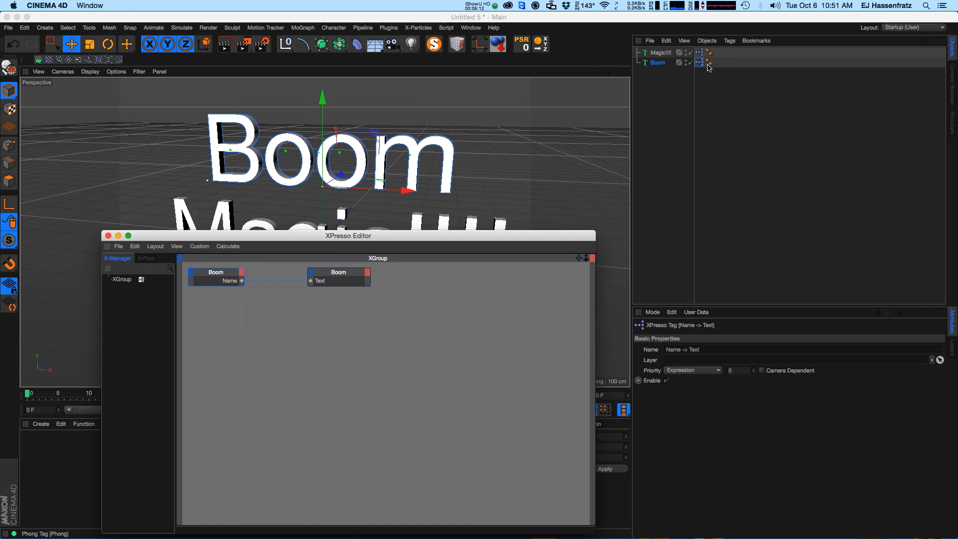
{"action": "left_click_drag", "start_coordinate": [119, 237], "coordinate": [119, 237]}
{"action": "left_click", "coordinate": [107, 234]}
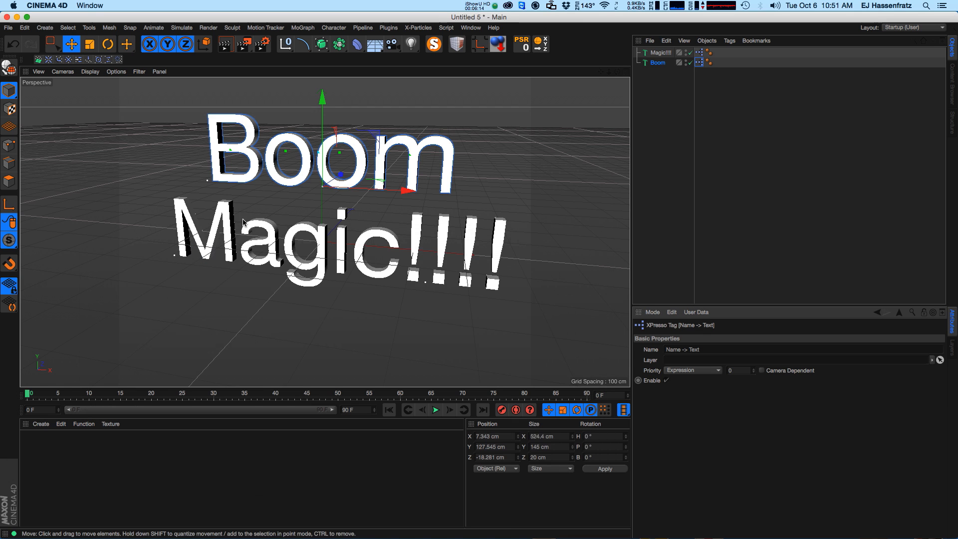
Duplicate the "Boom" object and move the copy below the other texts.
{"action": "key", "text": "super+c"}
{"action": "key", "text": "super+v"}
{"action": "left_click_drag", "start_coordinate": [326, 149], "coordinate": [326, 322]}
Rename the new copy to "Exciting!".
{"action": "double_click", "coordinate": [658, 72]}
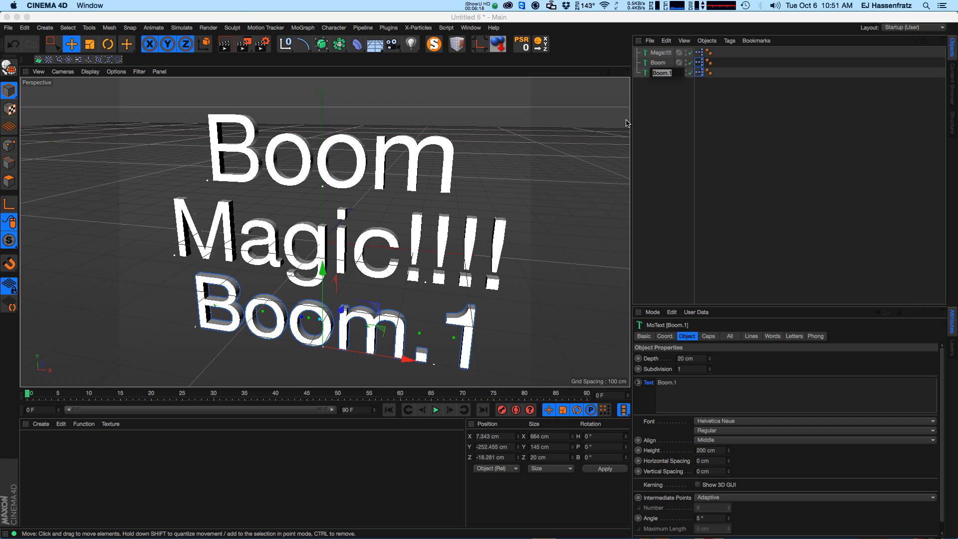
{"action": "type", "text": "Exciting!"}
{"action": "key", "text": "Return"}
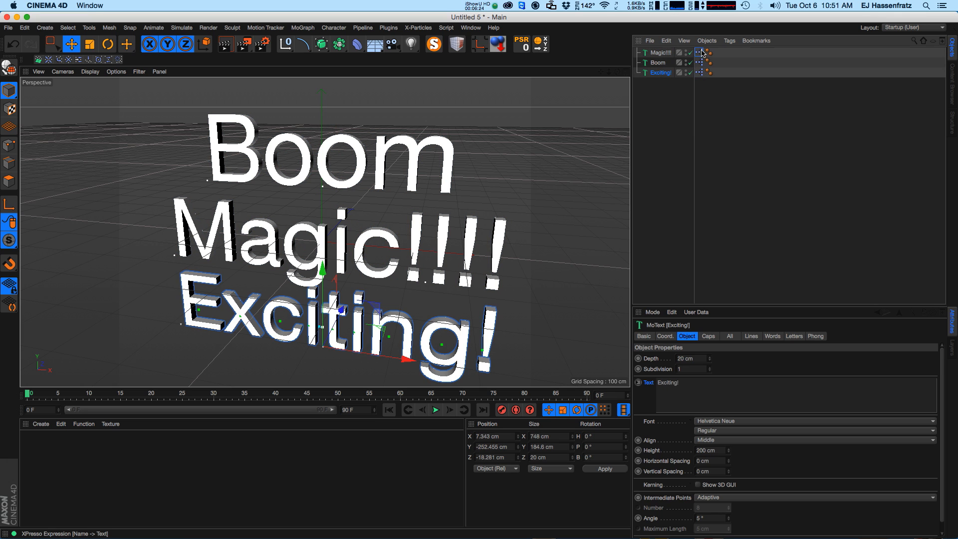
Rename the "Exciting!" object to "Name".
{"action": "left_click", "coordinate": [699, 73]}
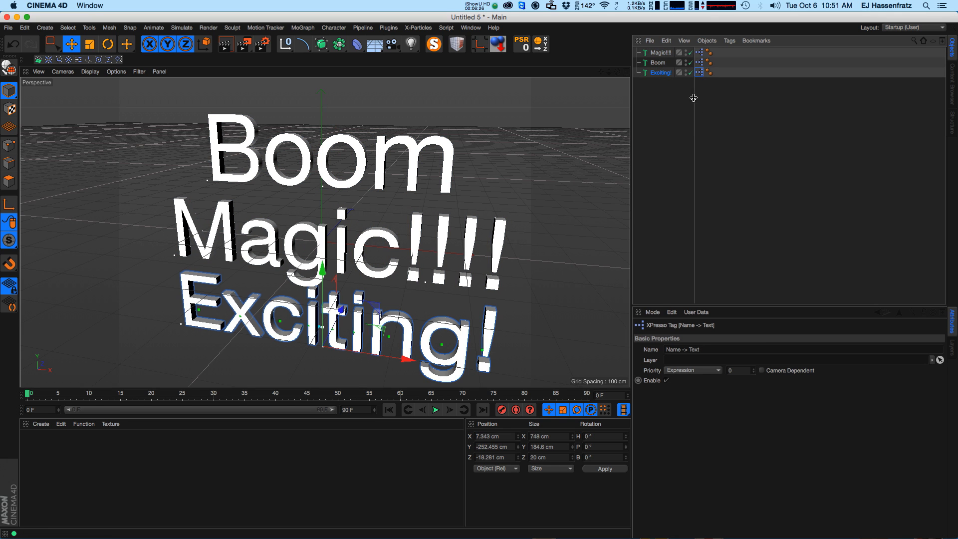
{"action": "left_click", "coordinate": [660, 73]}
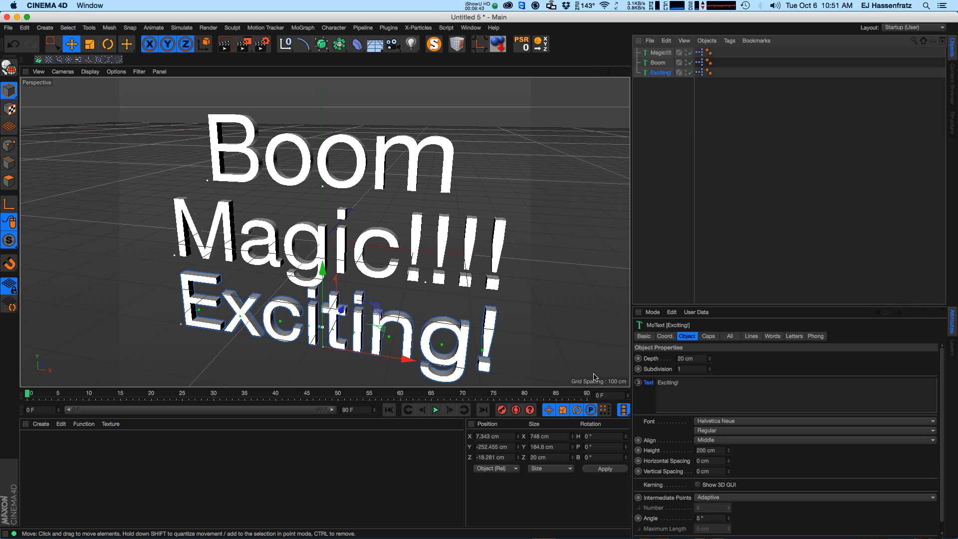
{"action": "double_click", "coordinate": [658, 73]}
{"action": "type", "text": "Name"}
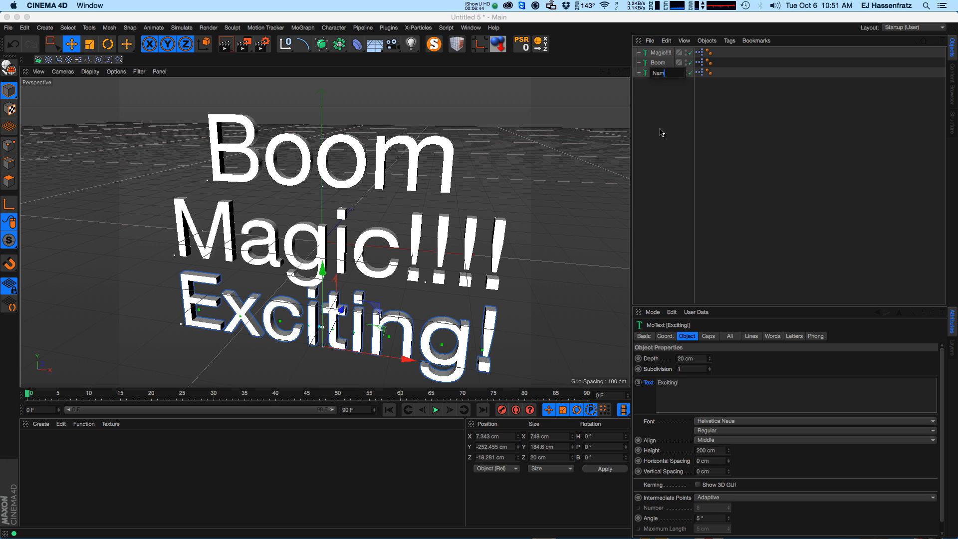
{"action": "key", "text": "Return"}
Rename the "Magic!!!!" object to "Changing".
{"action": "double_click", "coordinate": [655, 53]}
{"action": "type", "text": "Chaing"}
{"action": "key", "text": "Return"}
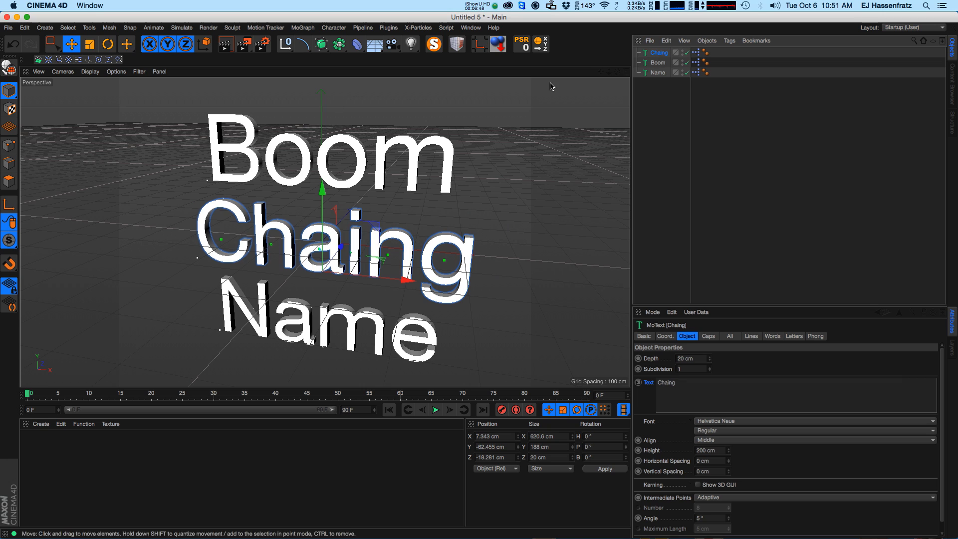
{"action": "double_click", "coordinate": [666, 52]}
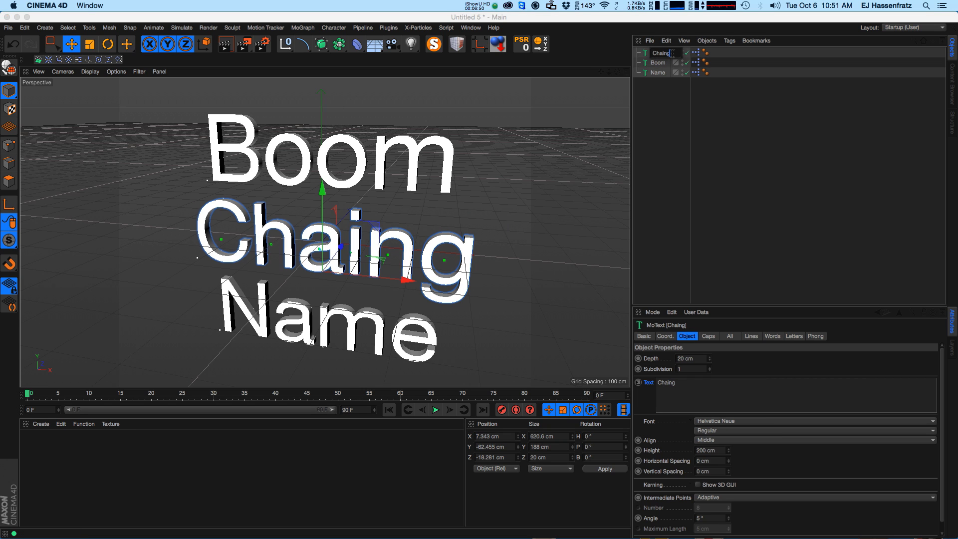
{"action": "key", "text": "BackSpace"}
{"action": "type", "text": "ing"}
{"action": "key", "text": "Return"}
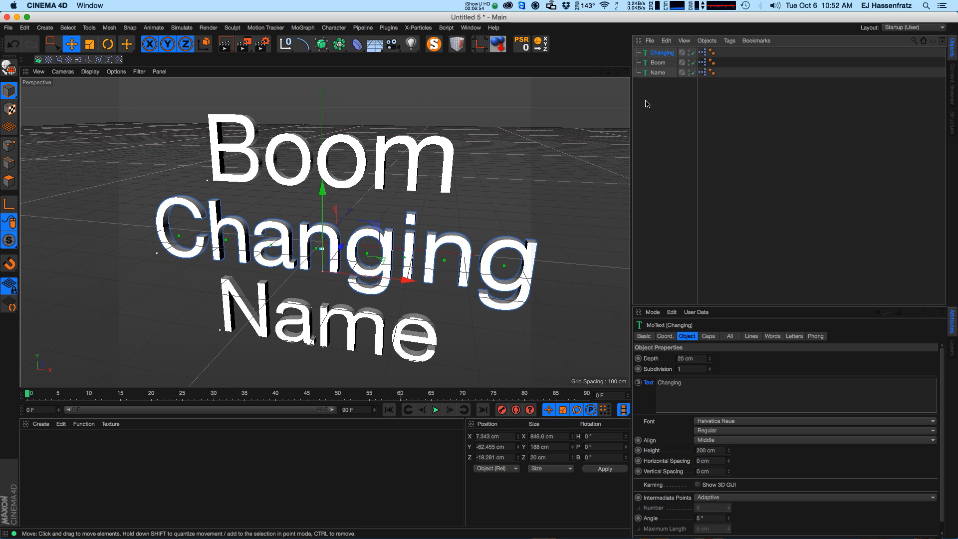
Rename the "Boom" object to "The".
{"action": "double_click", "coordinate": [658, 63]}
{"action": "type", "text": "The"}
{"action": "key", "text": "Return"}
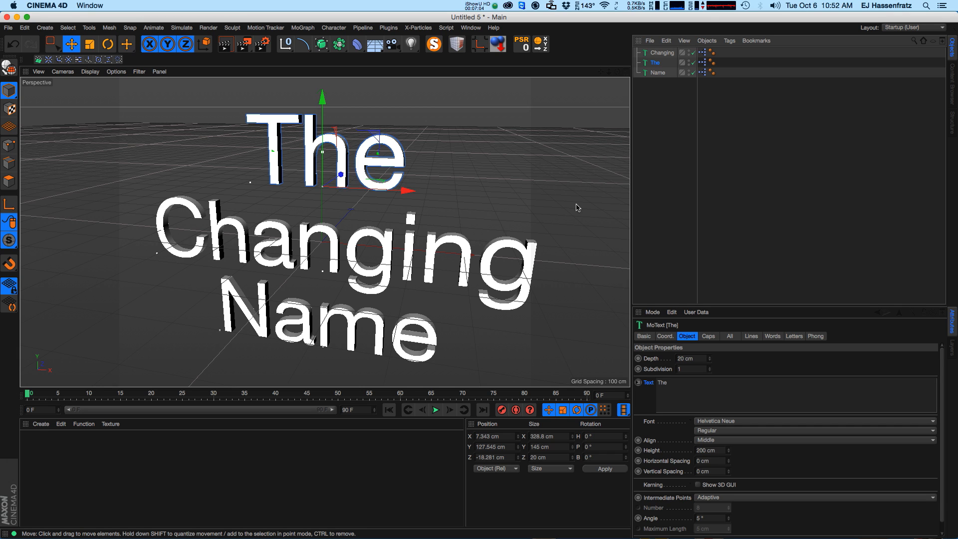
Delete all three MoText objects and add a Cube object.
{"action": "left_click_drag", "start_coordinate": [668, 104], "coordinate": [646, 44]}
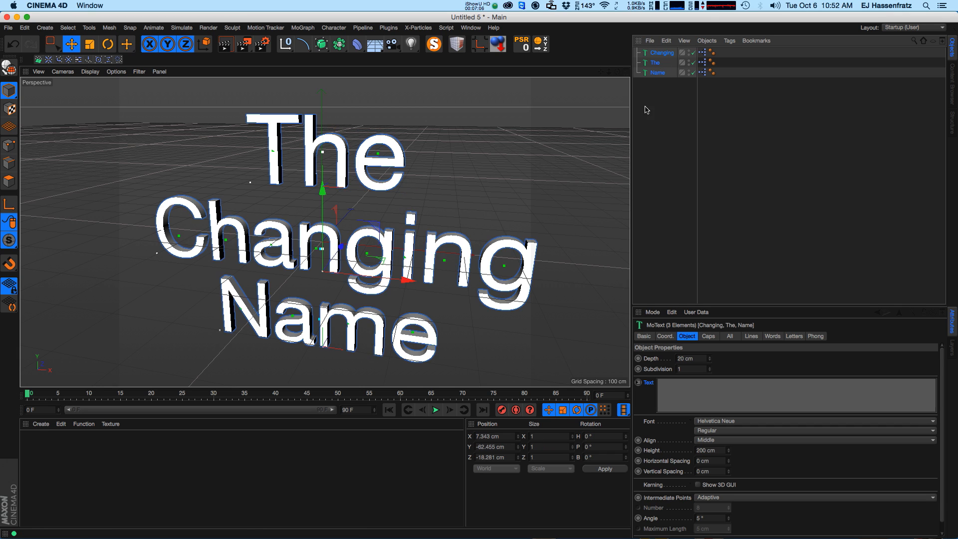
{"action": "key", "text": "Delete"}
{"action": "left_click", "coordinate": [302, 45]}
{"action": "left_click", "coordinate": [285, 44]}
{"action": "left_click", "coordinate": [314, 76]}
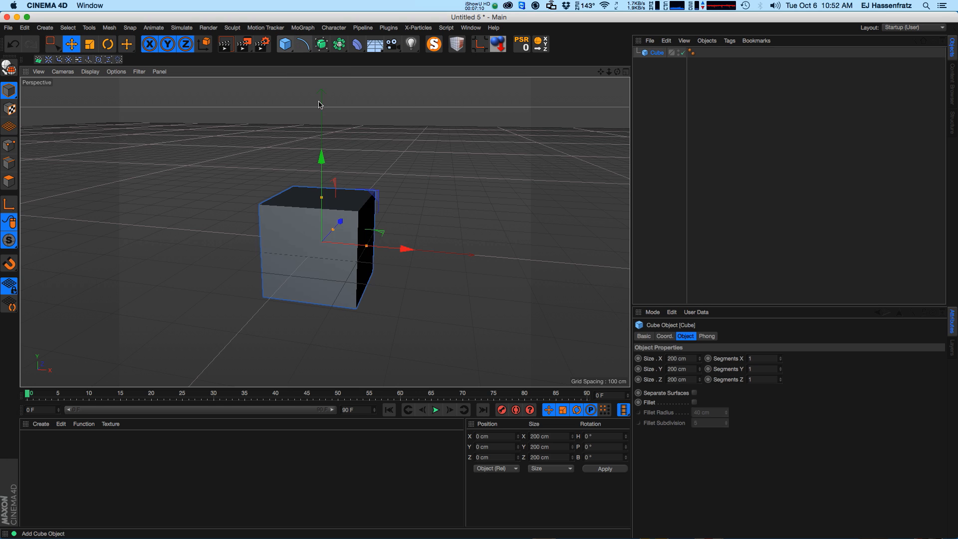
Create a new material and open it in the Material Editor.
{"action": "right_click_drag", "start_coordinate": [324, 261], "coordinate": [354, 246], "text": "alt"}
{"action": "left_click_drag", "start_coordinate": [343, 260], "coordinate": [327, 274], "text": "alt"}
{"action": "left_click", "coordinate": [37, 453]}
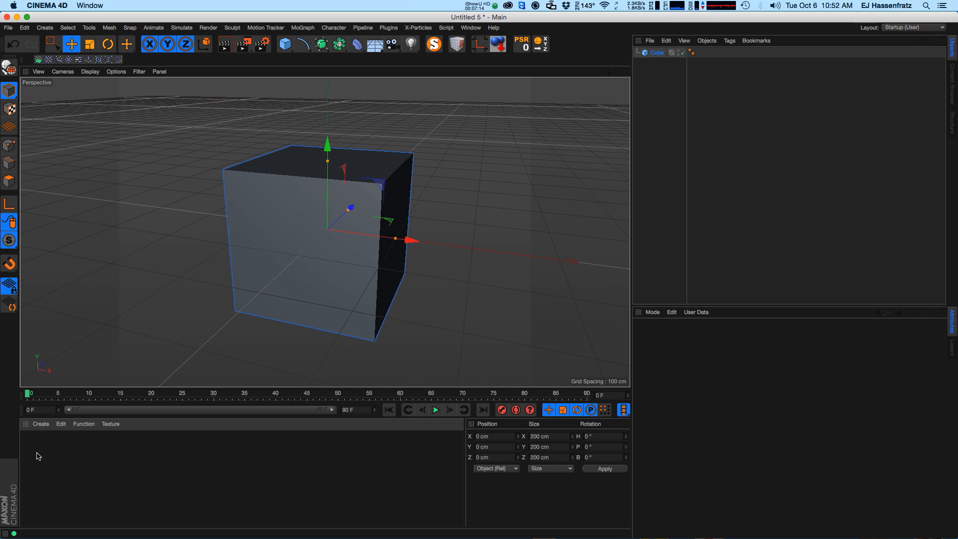
{"action": "double_click", "coordinate": [37, 455]}
{"action": "double_click", "coordinate": [37, 449]}
{"action": "left_click_drag", "start_coordinate": [332, 80], "coordinate": [483, 104]}
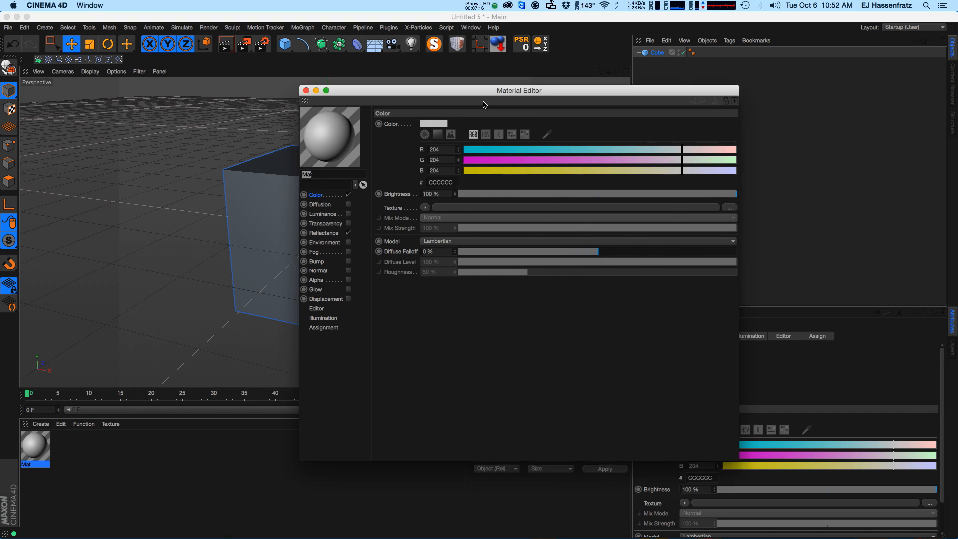
Disable the material's Color channel and enable Luminance.
{"action": "left_click", "coordinate": [510, 219]}
{"action": "left_click", "coordinate": [511, 247]}
{"action": "left_click", "coordinate": [511, 237]}
{"action": "left_click", "coordinate": [510, 248]}
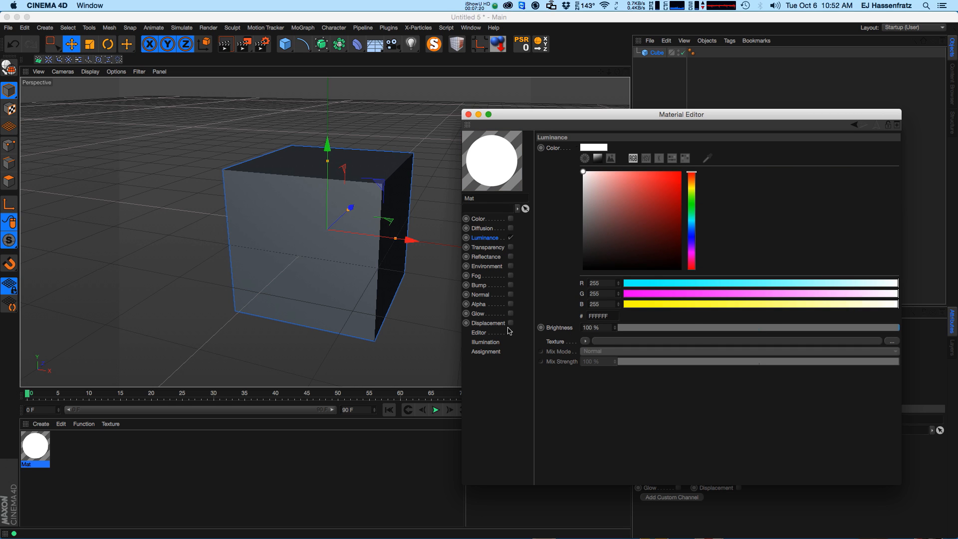
Enable the Alpha channel and load a Spline shader from Effects as its texture.
{"action": "left_click", "coordinate": [488, 306]}
{"action": "left_click", "coordinate": [510, 304]}
{"action": "left_click", "coordinate": [589, 209]}
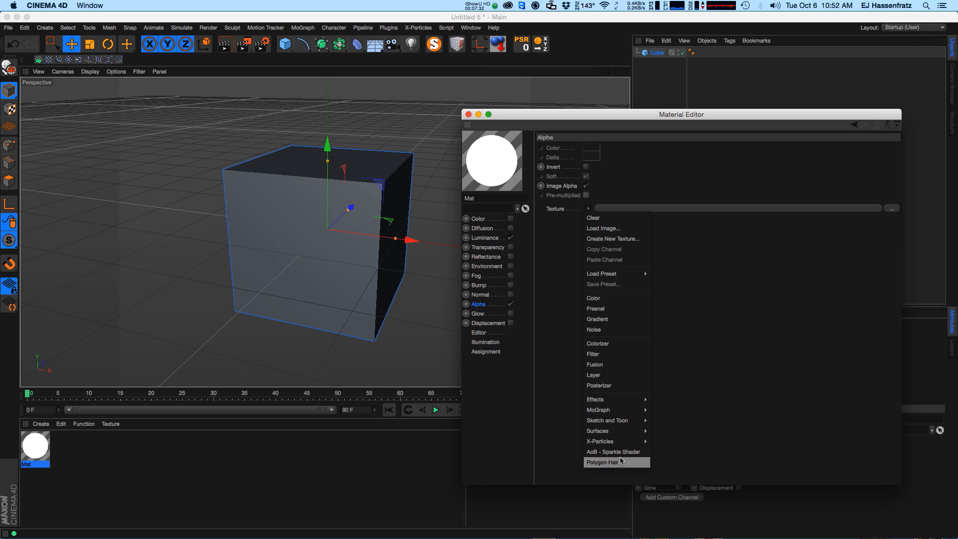
{"action": "mouse_move", "coordinate": [623, 412]}
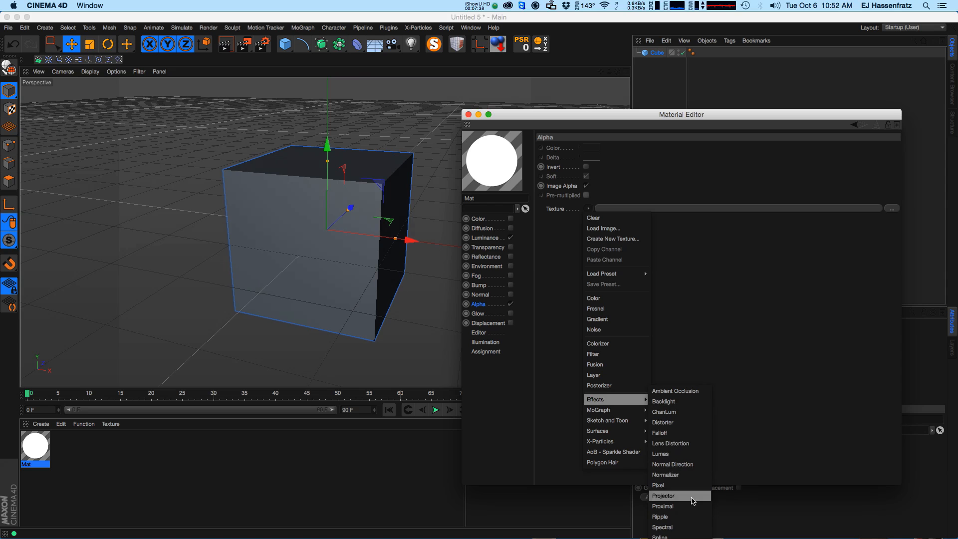
{"action": "left_click", "coordinate": [672, 536]}
{"action": "left_click", "coordinate": [639, 208]}
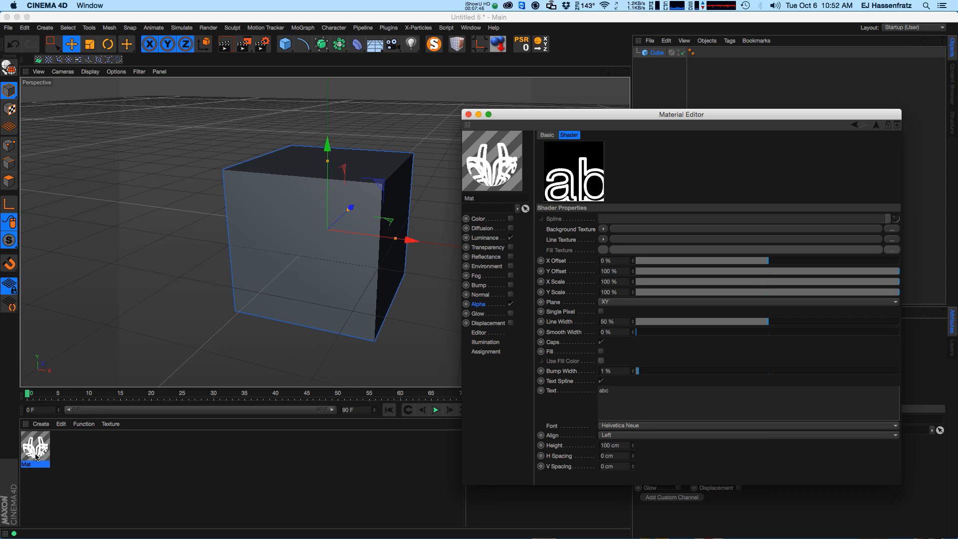
Apply the material to the cube.
{"action": "left_click_drag", "start_coordinate": [35, 455], "coordinate": [309, 249]}
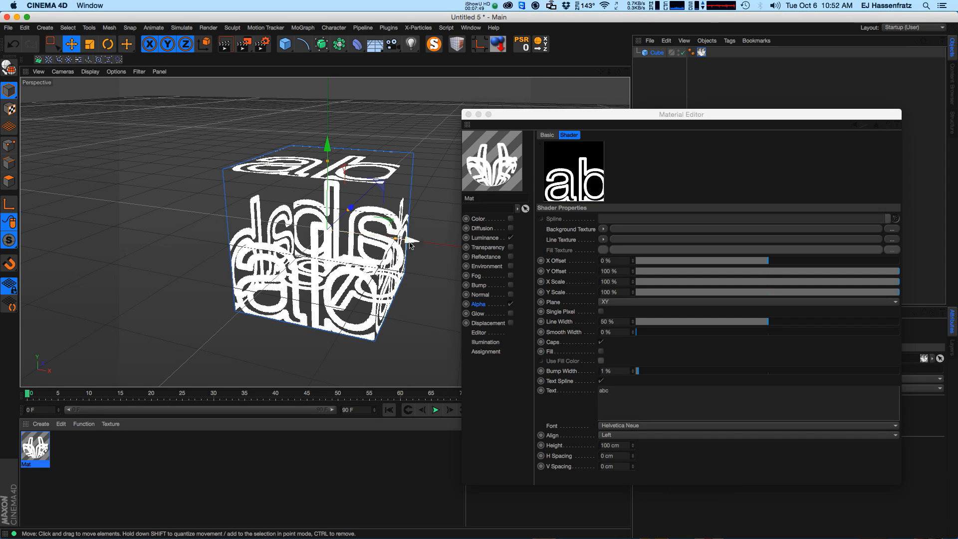
{"action": "left_click", "coordinate": [489, 305]}
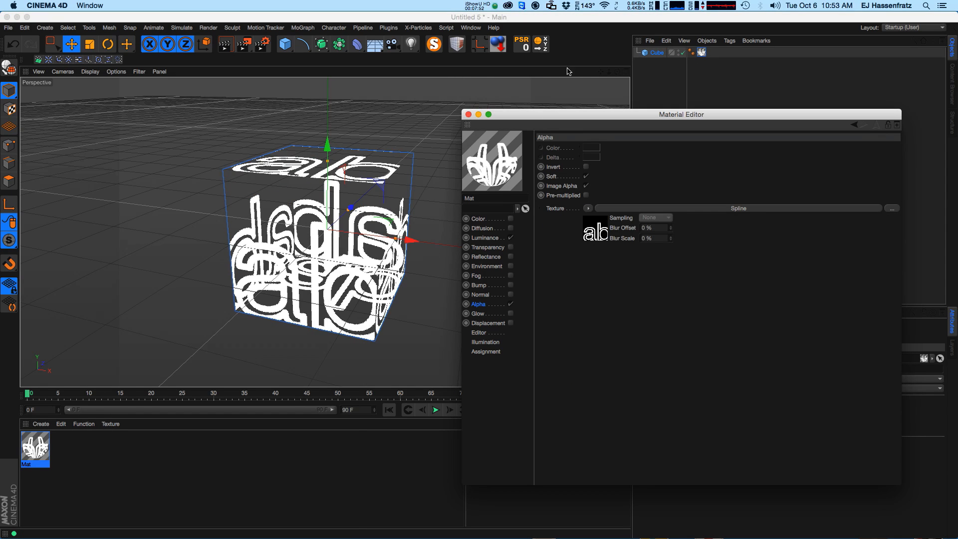
Replace the cube with a Plane object, moving the material tag onto the plane.
{"action": "left_click_drag", "start_coordinate": [285, 44], "coordinate": [322, 132]}
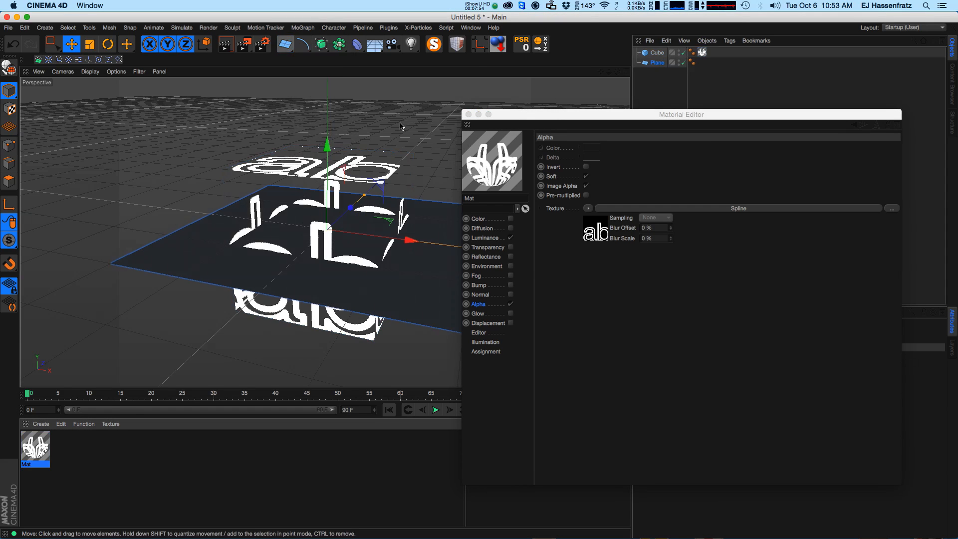
{"action": "left_click_drag", "start_coordinate": [702, 52], "coordinate": [702, 62]}
{"action": "left_click", "coordinate": [656, 52]}
{"action": "key", "text": "Delete"}
Set the plane's orientation to -Z.
{"action": "left_click_drag", "start_coordinate": [657, 112], "coordinate": [247, 394]}
{"action": "left_click", "coordinate": [708, 400]}
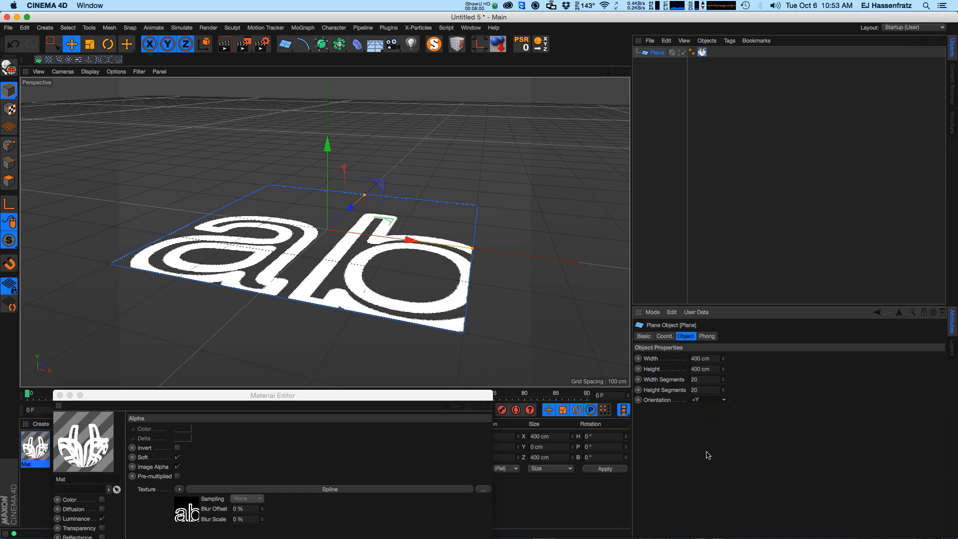
{"action": "left_click", "coordinate": [706, 452]}
{"action": "left_click", "coordinate": [709, 399]}
{"action": "left_click", "coordinate": [706, 462]}
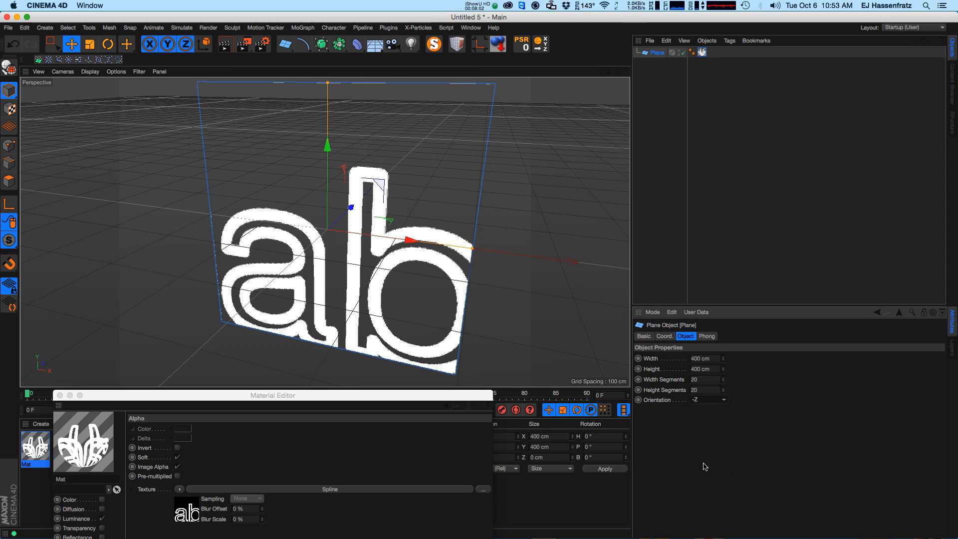
Render the active viewport.
{"action": "left_click_drag", "start_coordinate": [341, 396], "coordinate": [768, 128]}
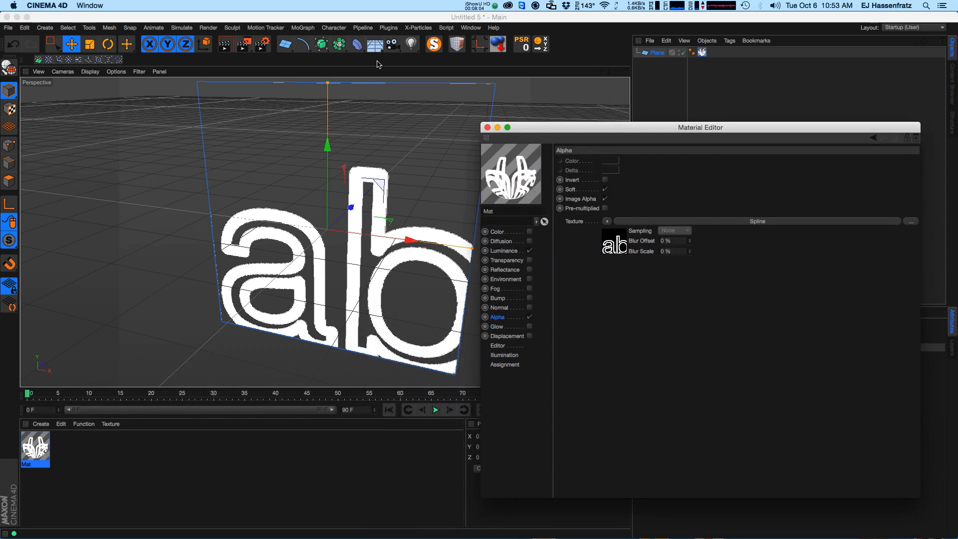
{"action": "key", "text": "ctrl+r"}
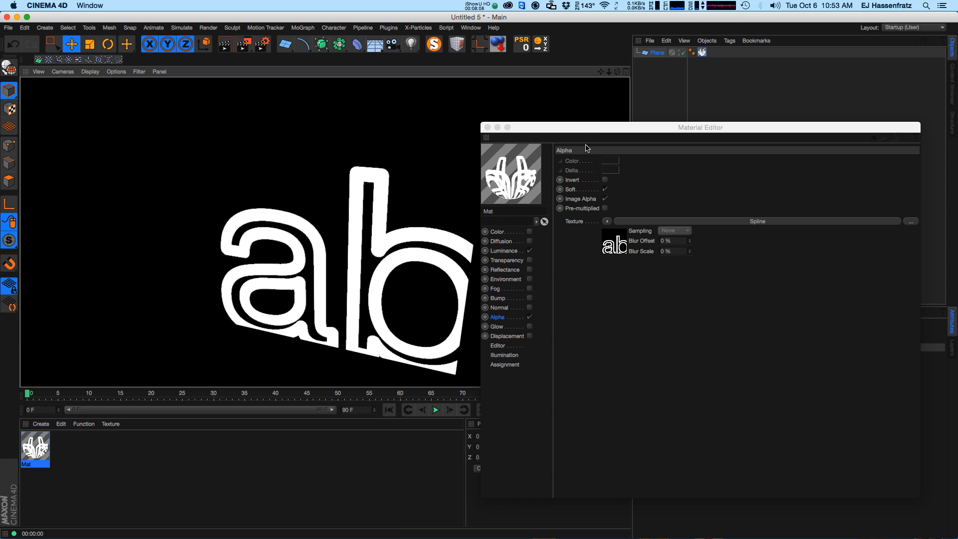
Open the Alpha channel's Spline shader and set its Line Texture to Color.
{"action": "left_click", "coordinate": [514, 252]}
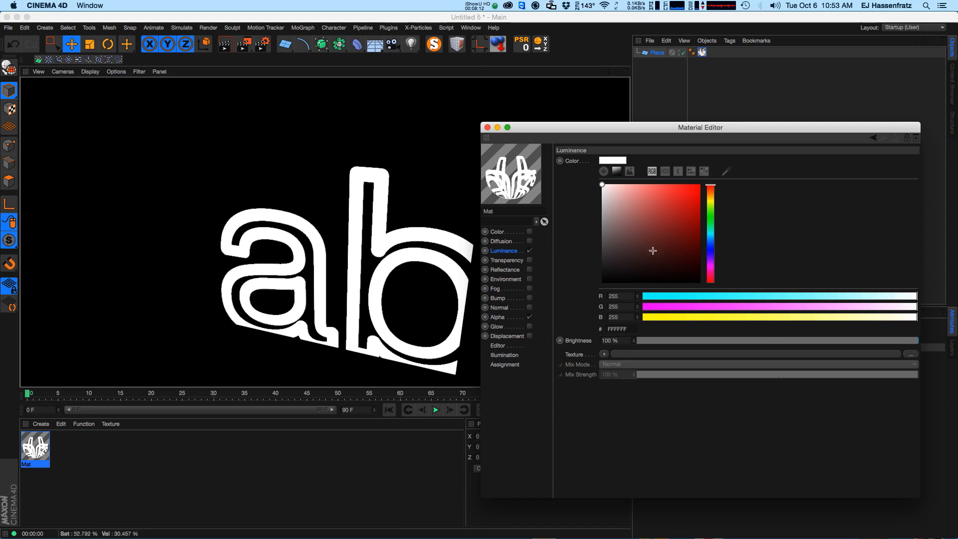
{"action": "left_click", "coordinate": [505, 318]}
{"action": "left_click", "coordinate": [708, 221]}
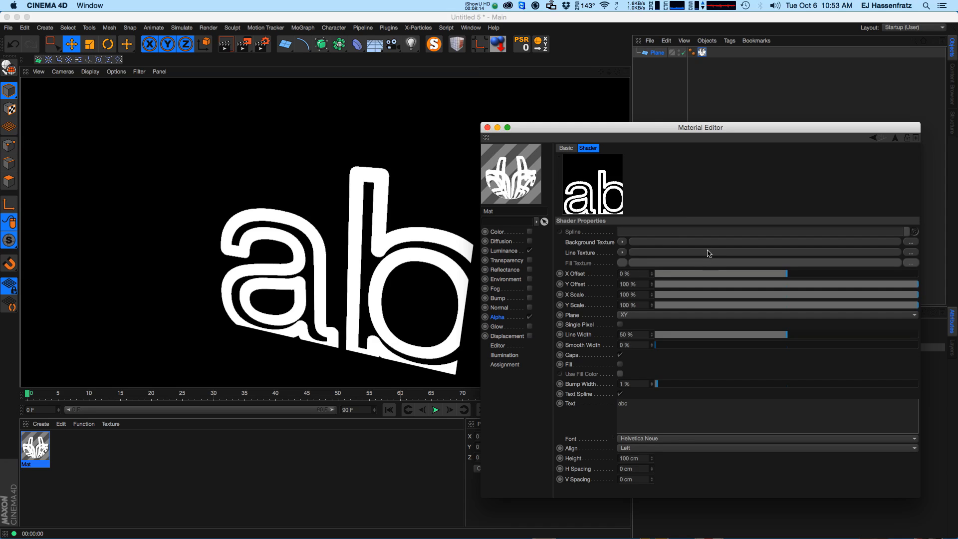
{"action": "left_click", "coordinate": [623, 253]}
{"action": "left_click", "coordinate": [644, 331]}
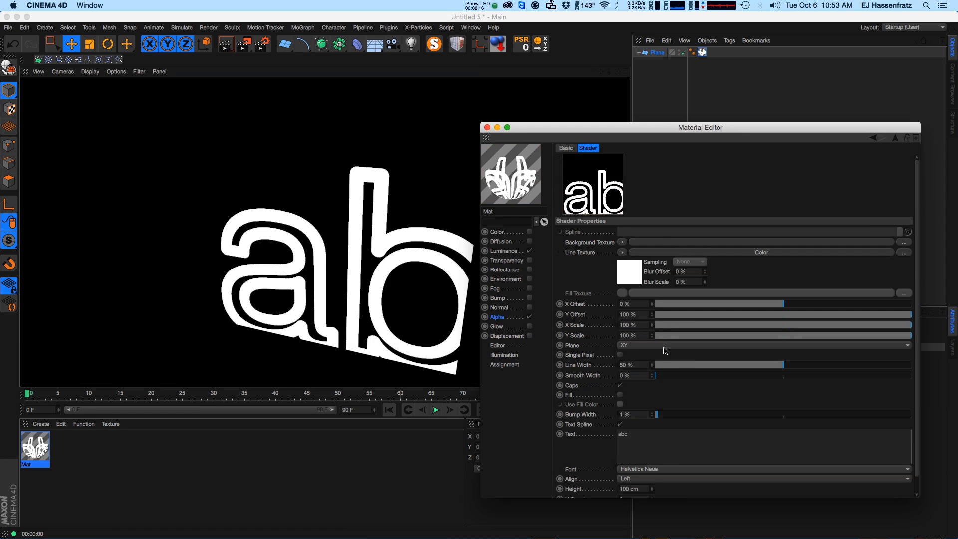
Enable Fill in the Spline shader and render the active viewport.
{"action": "left_click", "coordinate": [620, 395]}
{"action": "left_click", "coordinate": [620, 385]}
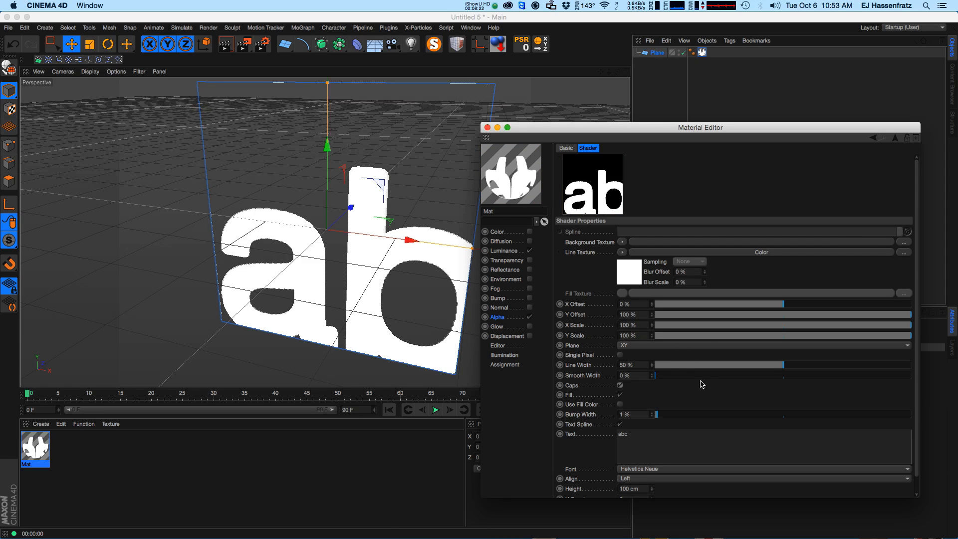
{"action": "left_click", "coordinate": [335, 314]}
{"action": "key", "text": "ctrl+r"}
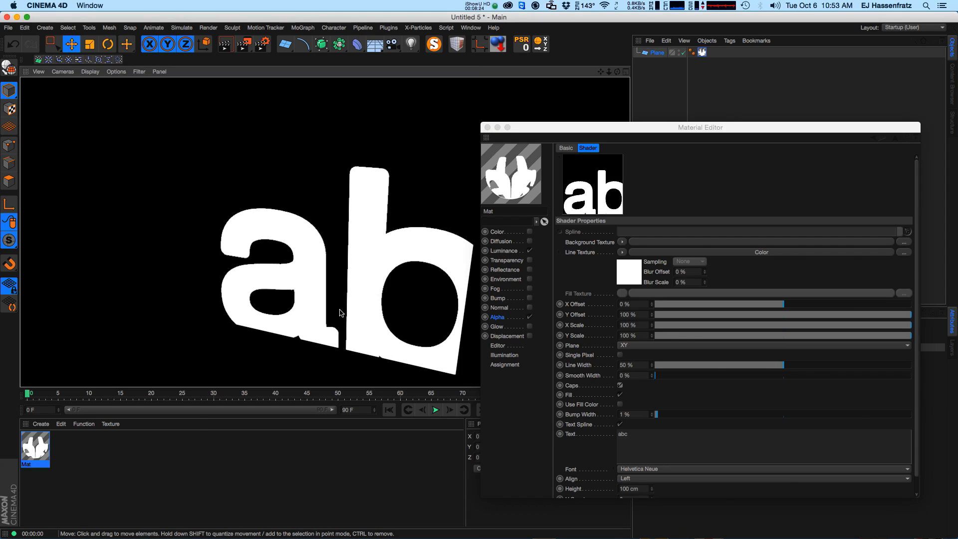
Set the Spline shader's Line Width to 0% and its text Height to 55 cm.
{"action": "left_click_drag", "start_coordinate": [732, 366], "coordinate": [655, 368]}
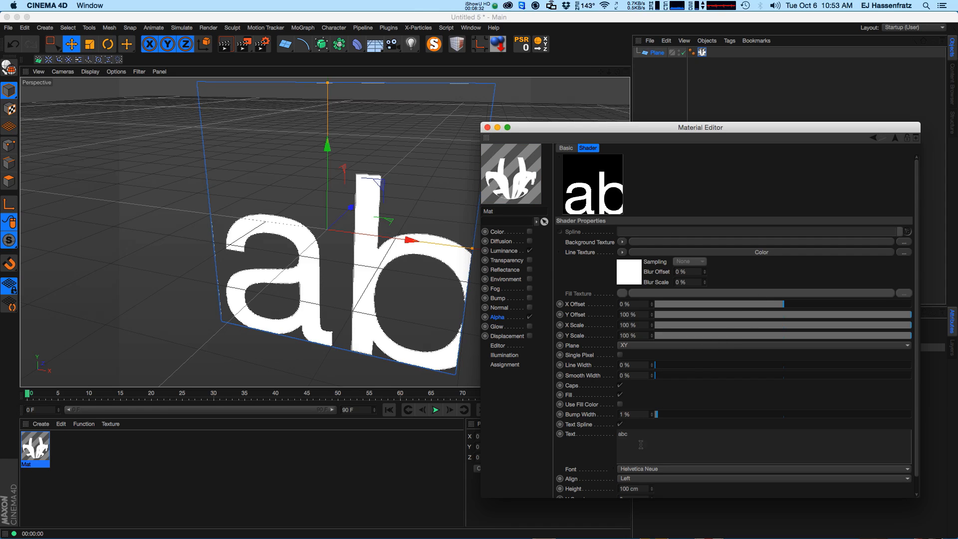
{"action": "mouse_move", "coordinate": [651, 490]}
{"action": "left_mouse_down"}
{"action": "mouse_move", "coordinate": [653, 501]}
{"action": "mouse_move", "coordinate": [655, 491]}
{"action": "left_mouse_up"}
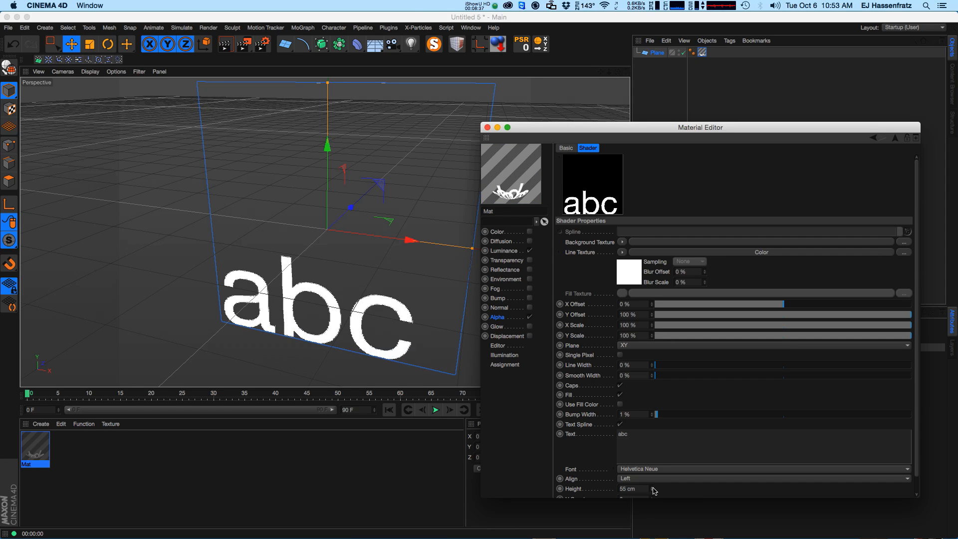
Arrange the Material Editor beside the material's attributes so both the Name and shader Text fields are reachable.
{"action": "left_click", "coordinate": [590, 439]}
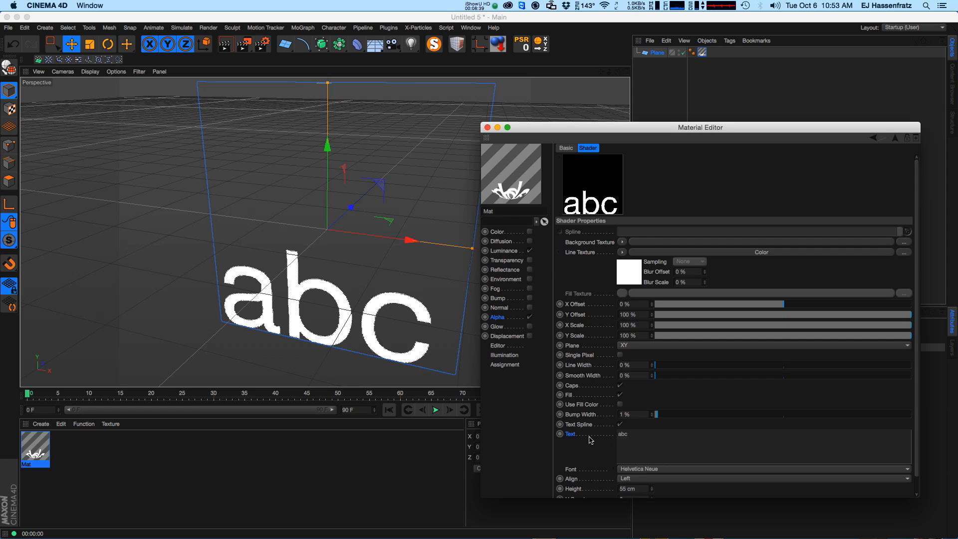
{"action": "left_click_drag", "start_coordinate": [649, 127], "coordinate": [300, 434]}
{"action": "left_click", "coordinate": [35, 451]}
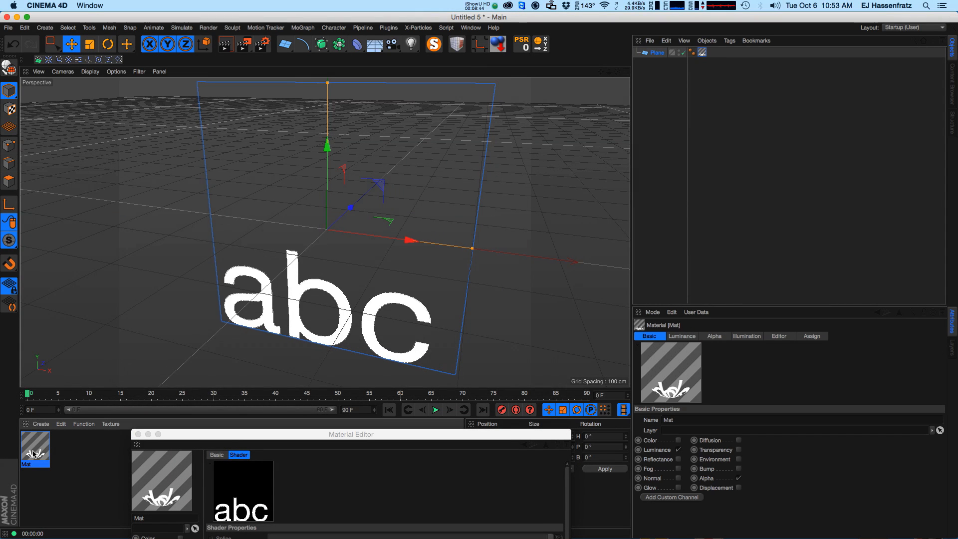
{"action": "left_click", "coordinate": [651, 420]}
{"action": "left_click_drag", "start_coordinate": [398, 437], "coordinate": [622, 150]}
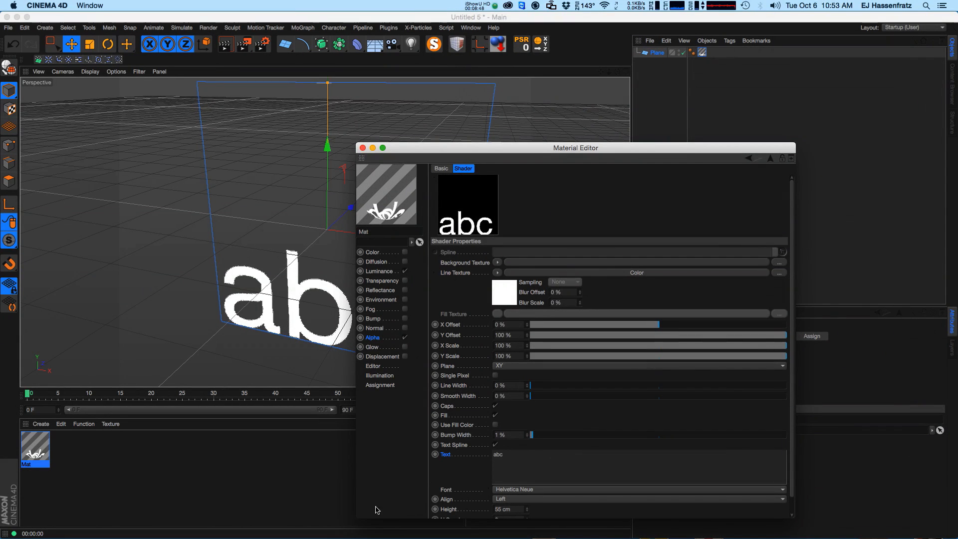
{"action": "left_click_drag", "start_coordinate": [357, 518], "coordinate": [371, 449]}
{"action": "left_click_drag", "start_coordinate": [628, 148], "coordinate": [712, 38]}
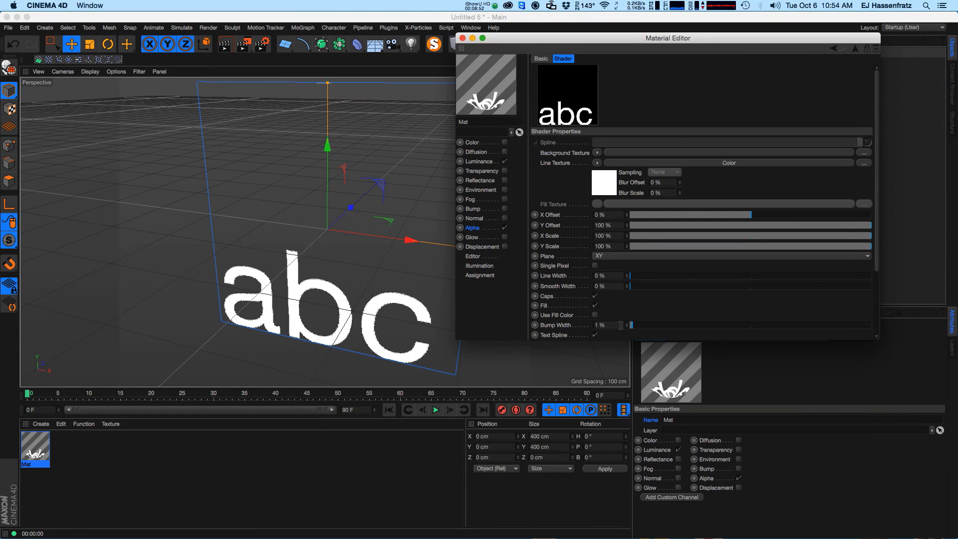
{"action": "left_click_drag", "start_coordinate": [877, 254], "coordinate": [876, 320]}
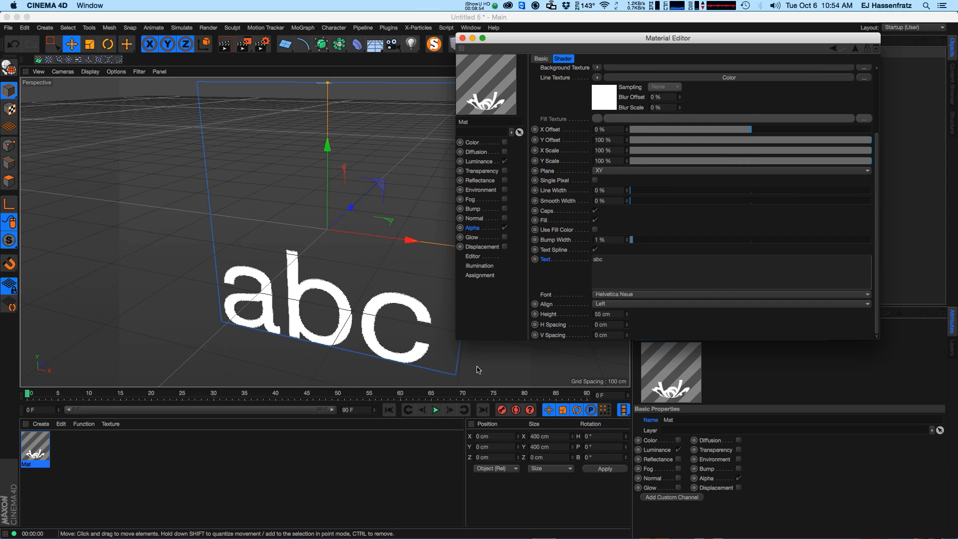
{"action": "double_click", "coordinate": [32, 468]}
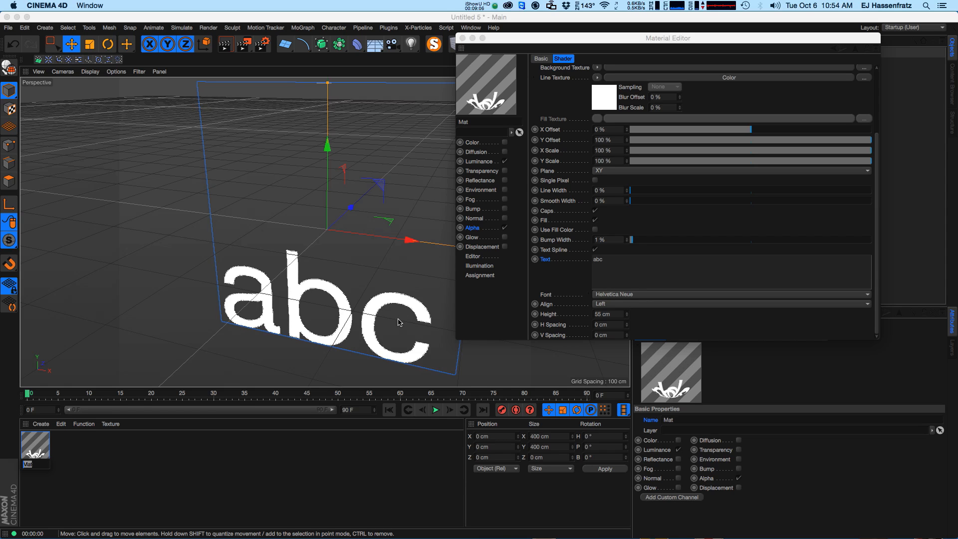
{"action": "left_click", "coordinate": [657, 414]}
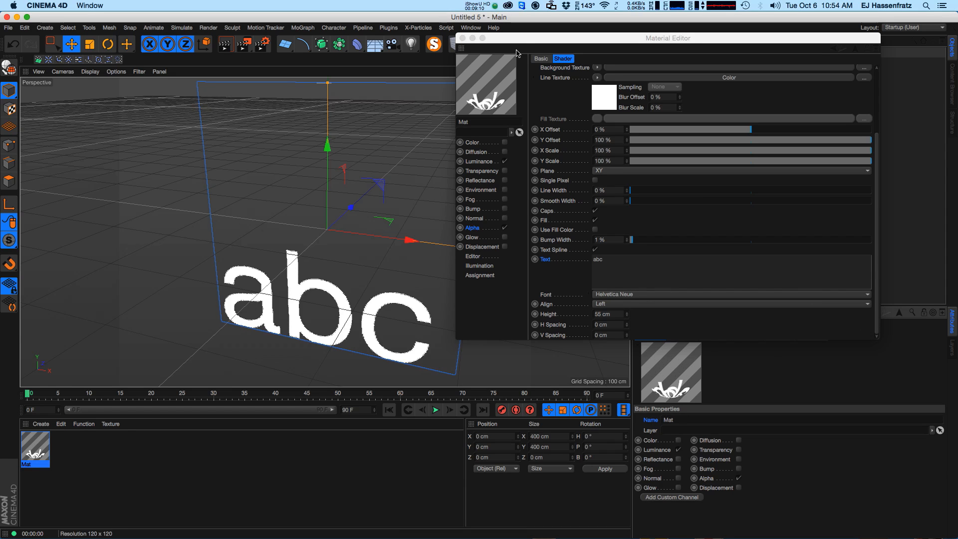
{"action": "left_click_drag", "start_coordinate": [878, 338], "coordinate": [865, 257]}
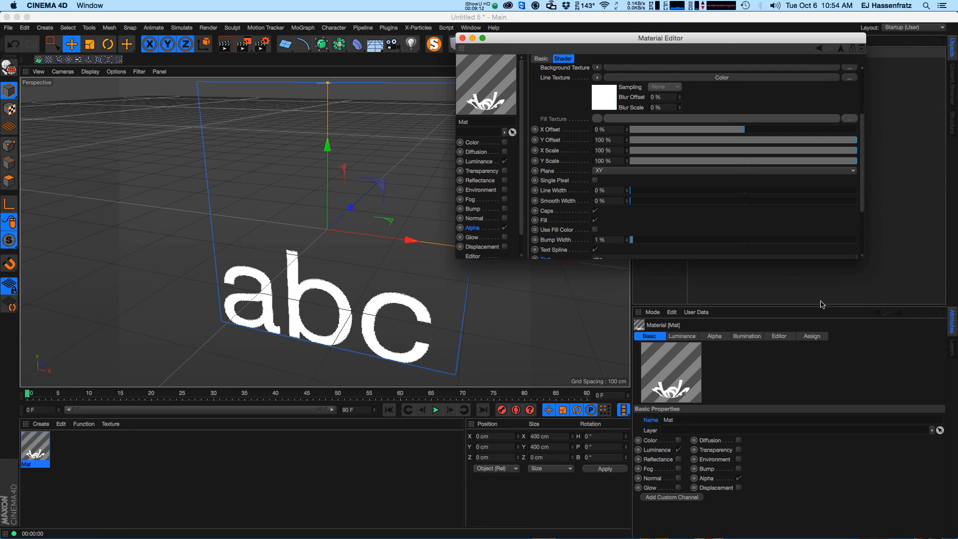
{"action": "left_click", "coordinate": [654, 339]}
{"action": "left_click", "coordinate": [685, 48]}
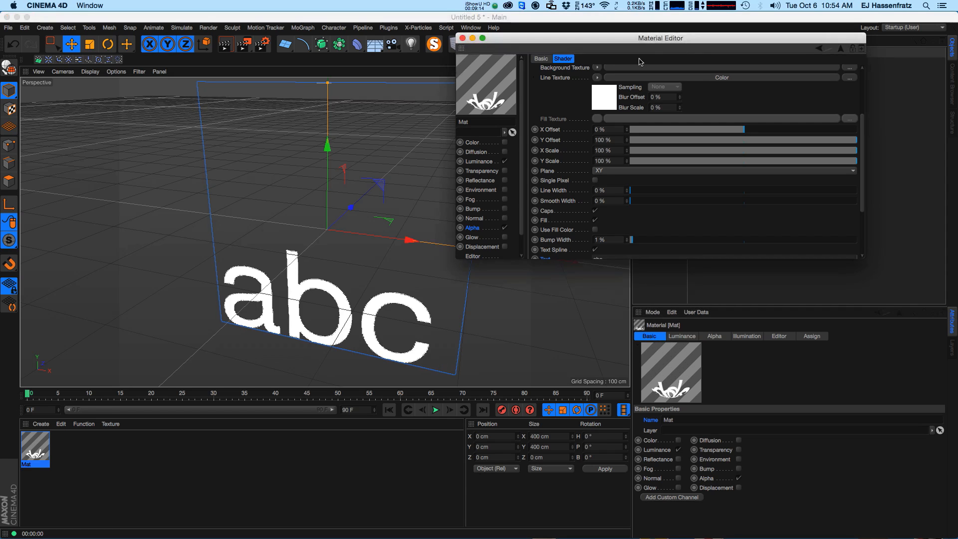
{"action": "left_click_drag", "start_coordinate": [685, 48], "coordinate": [516, 83]}
{"action": "left_click", "coordinate": [36, 450]}
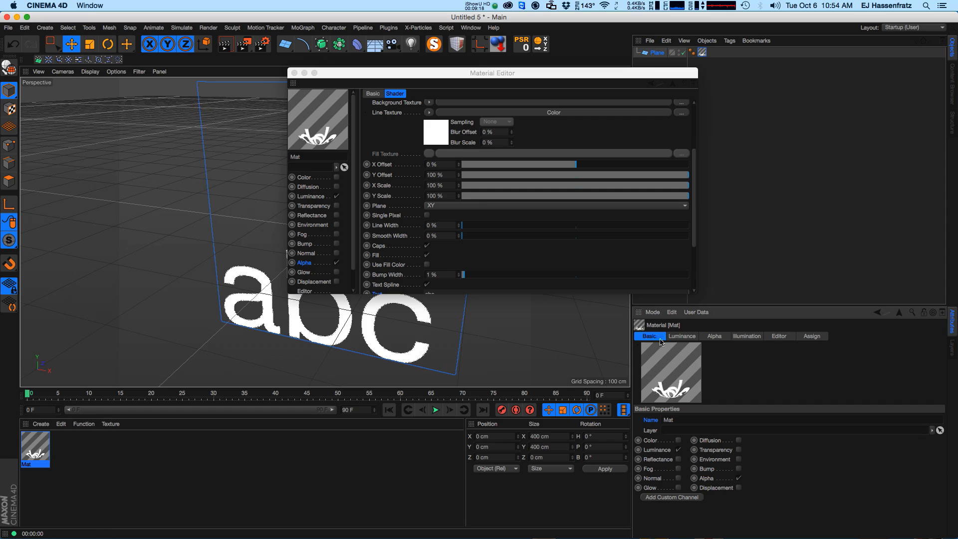
Link the material's Name to the Spline shader's Text with XPresso Set Driver and Set Driven (Absolute).
{"action": "right_click", "coordinate": [655, 420]}
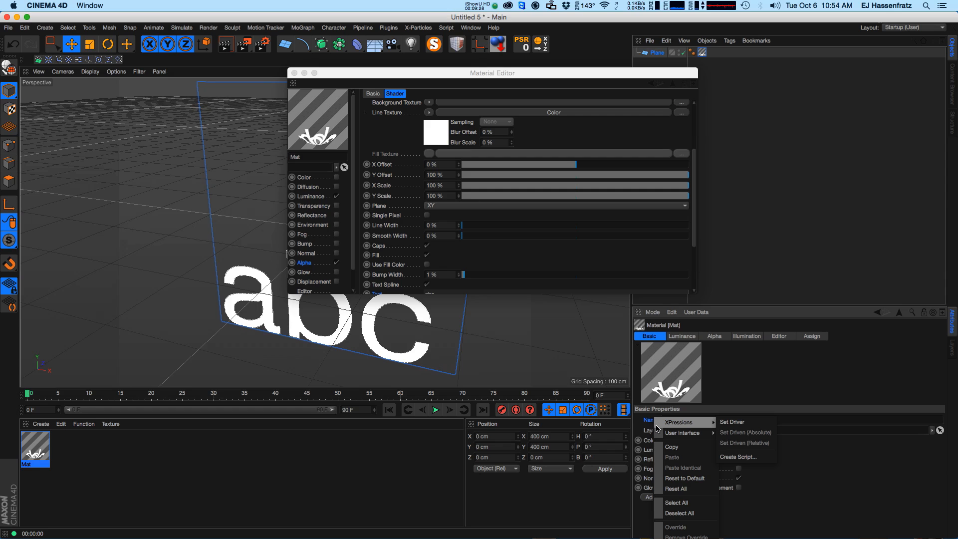
{"action": "left_click", "coordinate": [742, 425]}
{"action": "left_click_drag", "start_coordinate": [693, 237], "coordinate": [693, 281]}
{"action": "right_click", "coordinate": [382, 215]}
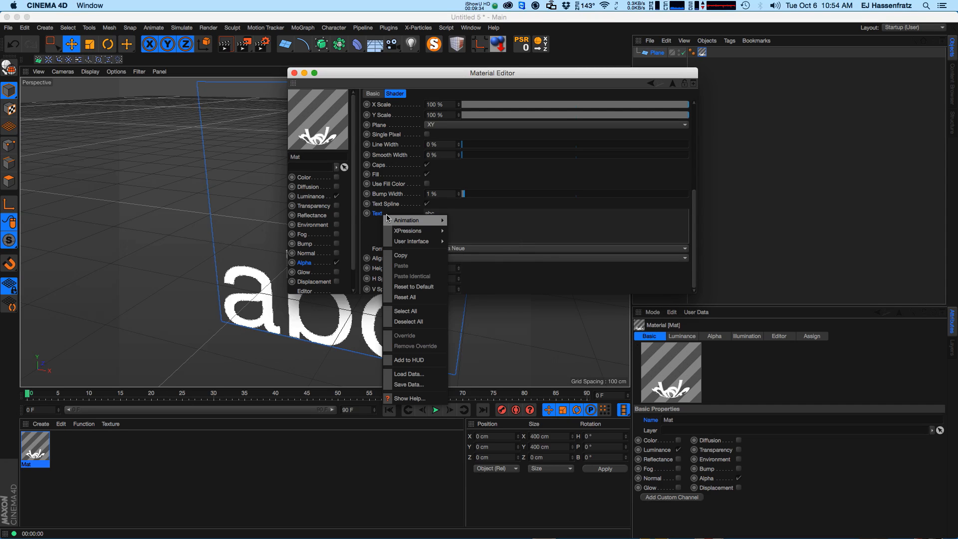
{"action": "mouse_move", "coordinate": [387, 220]}
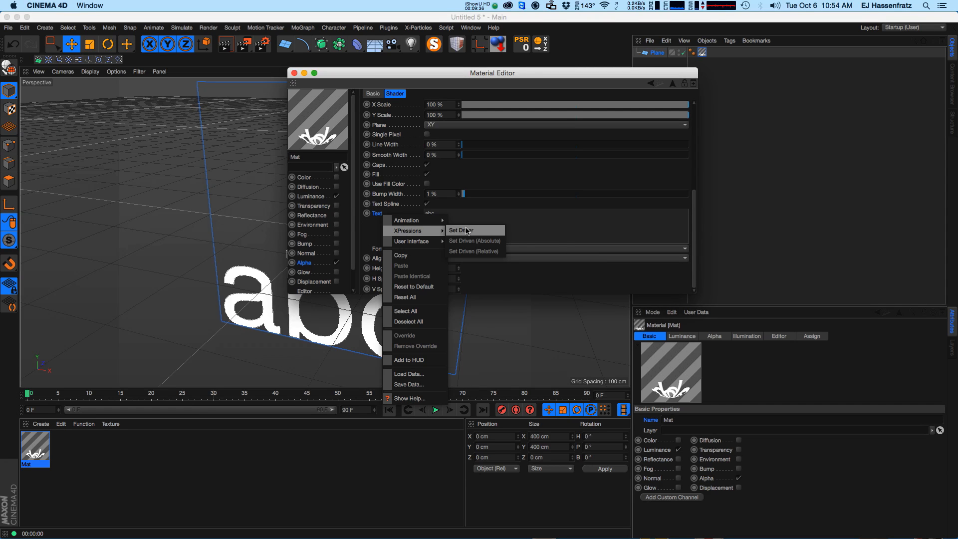
{"action": "left_click", "coordinate": [653, 425]}
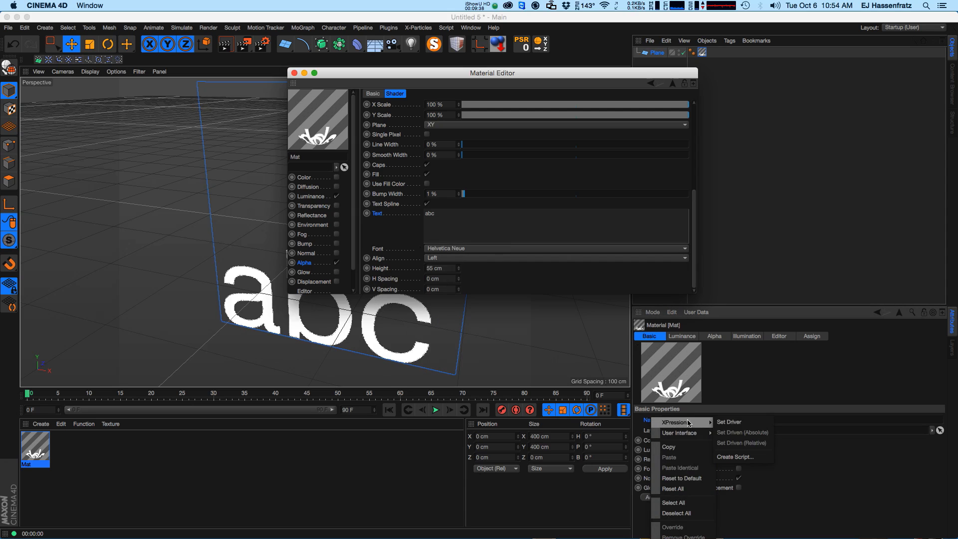
{"action": "right_click", "coordinate": [382, 218]}
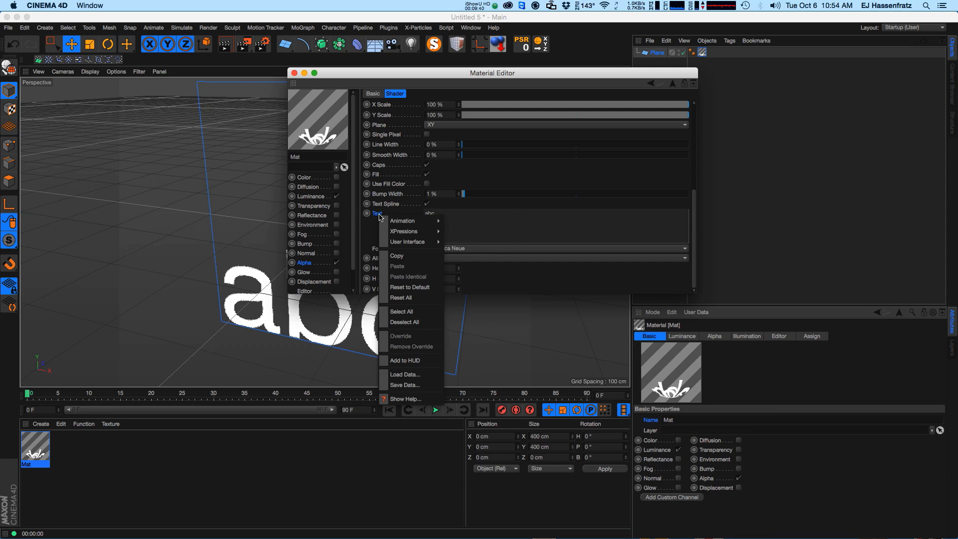
{"action": "mouse_move", "coordinate": [402, 231]}
{"action": "left_click", "coordinate": [467, 241]}
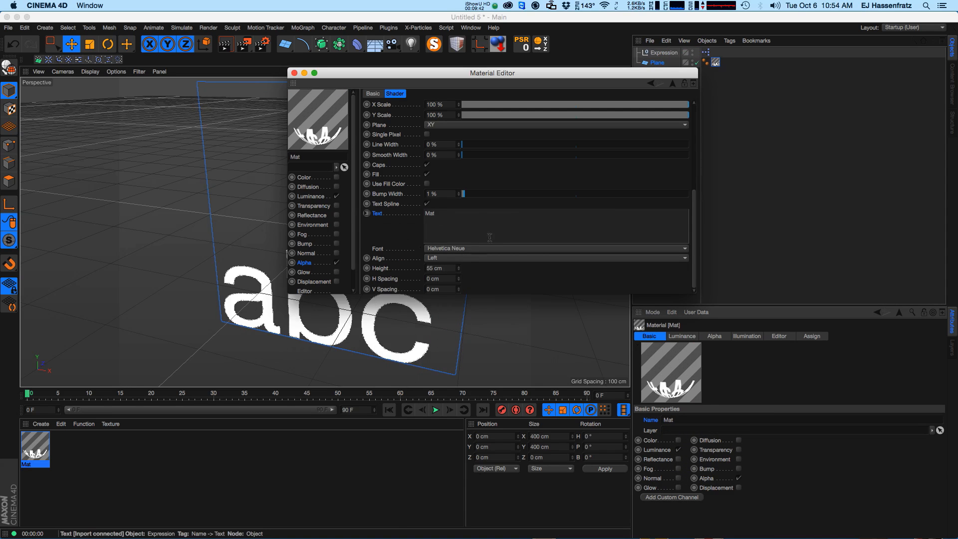
Close the Material Editor and rename the material to Text.
{"action": "left_click_drag", "start_coordinate": [447, 79], "coordinate": [633, 108]}
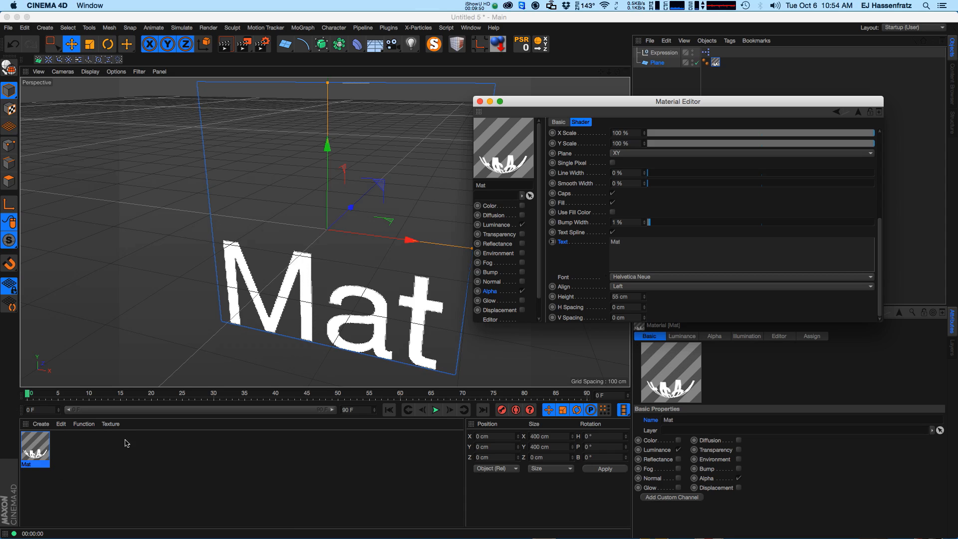
{"action": "left_click", "coordinate": [480, 102]}
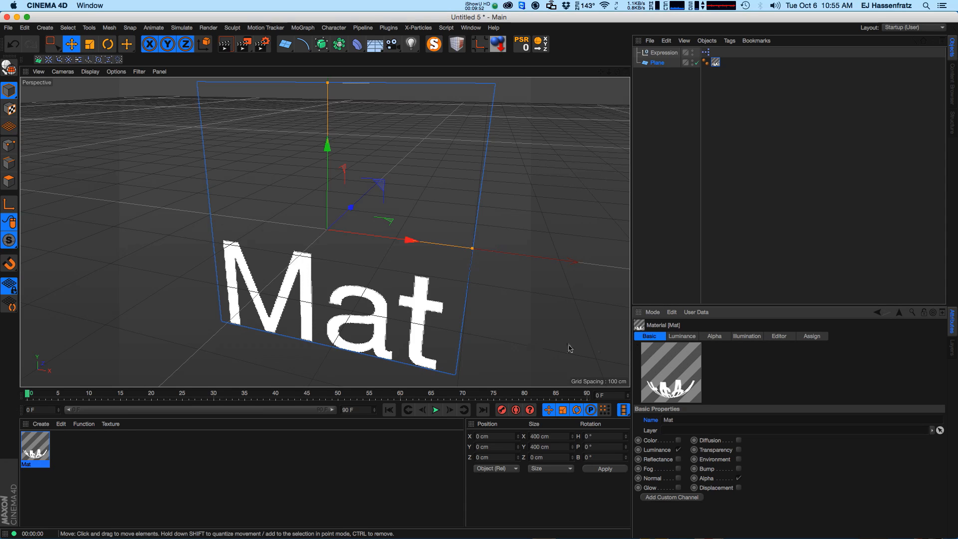
{"action": "double_click", "coordinate": [31, 465]}
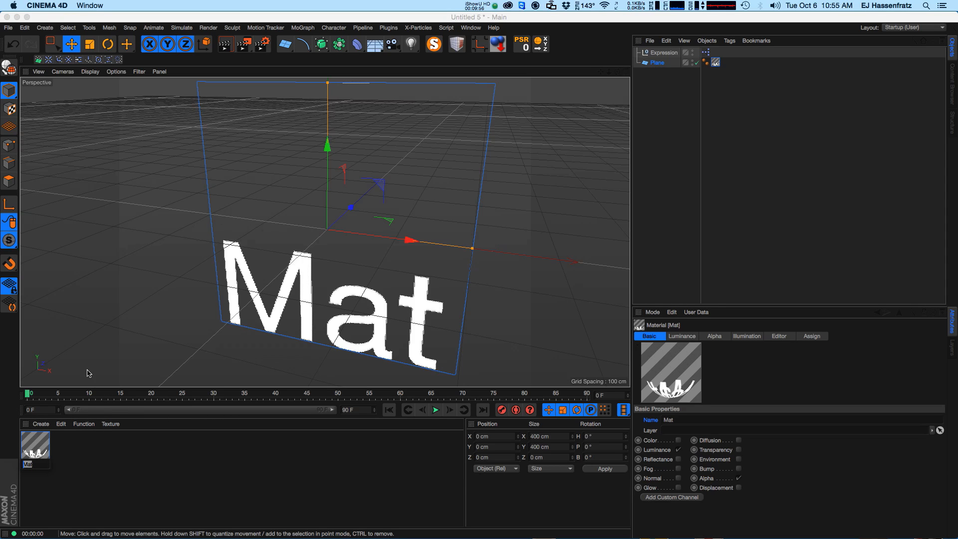
{"action": "type", "text": "R"}
{"action": "key", "text": "BackSpace"}
{"action": "key", "text": "BackSpace"}
{"action": "type", "text": "Text"}
{"action": "key", "text": "Return"}
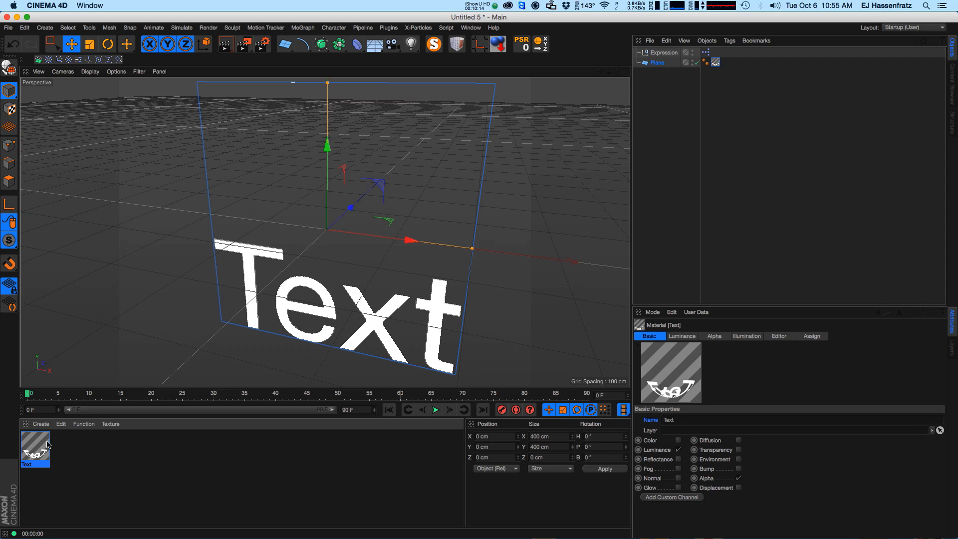
Duplicate the Text material in the material manager.
{"action": "left_click_drag", "start_coordinate": [45, 453], "coordinate": [81, 458], "text": "ctrl"}
{"action": "left_click", "coordinate": [65, 472]}
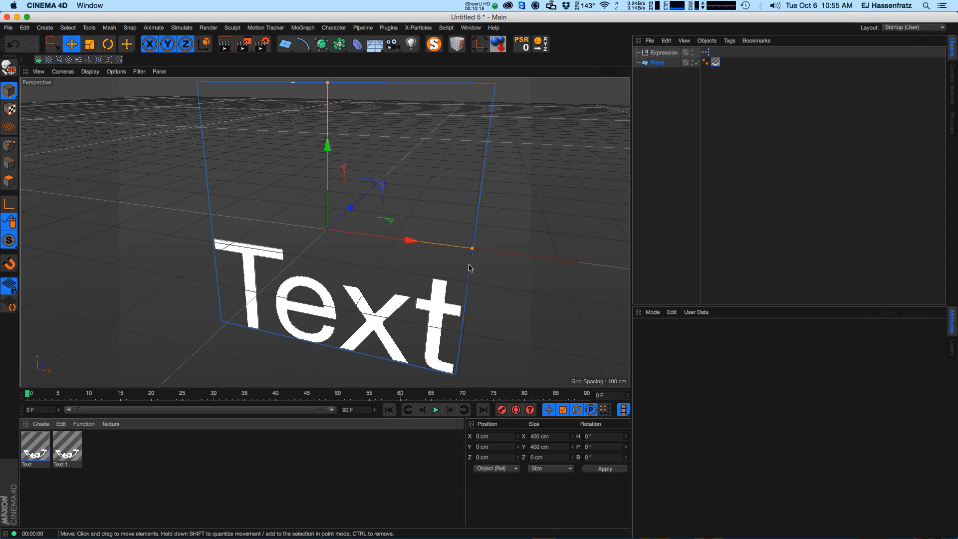
Duplicate the plane and move the copy to the left of the original.
{"action": "left_click_drag", "start_coordinate": [657, 62], "coordinate": [653, 84], "text": "ctrl"}
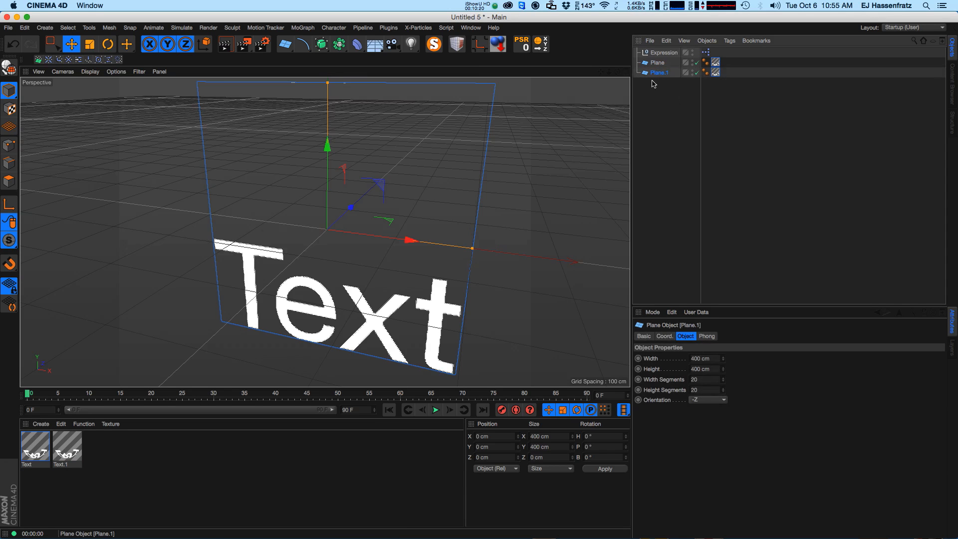
{"action": "left_click_drag", "start_coordinate": [402, 243], "coordinate": [189, 214]}
{"action": "middle_click_drag", "start_coordinate": [271, 248], "coordinate": [363, 243], "text": "alt"}
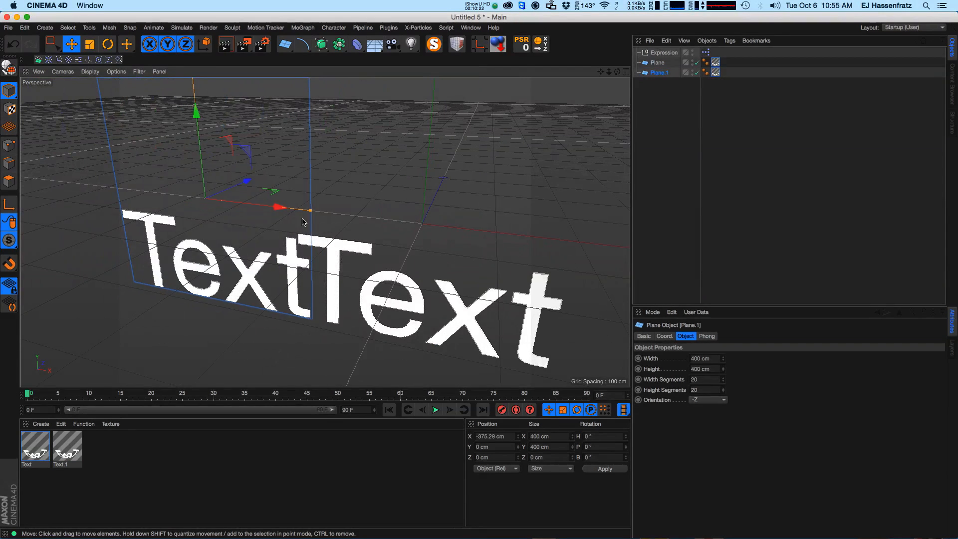
{"action": "left_click_drag", "start_coordinate": [302, 222], "coordinate": [286, 220]}
{"action": "left_click_drag", "start_coordinate": [715, 71], "coordinate": [716, 73], "text": "ctrl"}
{"action": "left_click", "coordinate": [659, 63]}
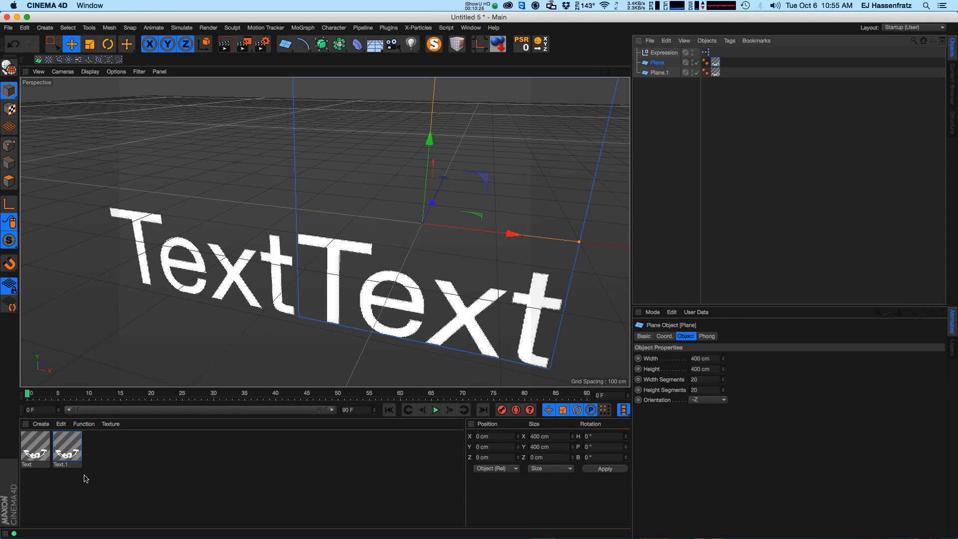
Rename the duplicated material to A'.
{"action": "left_click", "coordinate": [70, 465]}
{"action": "double_click", "coordinate": [74, 464]}
{"action": "type", "text": "A'"}
{"action": "key", "text": "Return"}
Inspect the XPresso tag and the planes' texture tags.
{"action": "left_click", "coordinate": [257, 471]}
{"action": "left_click", "coordinate": [705, 52]}
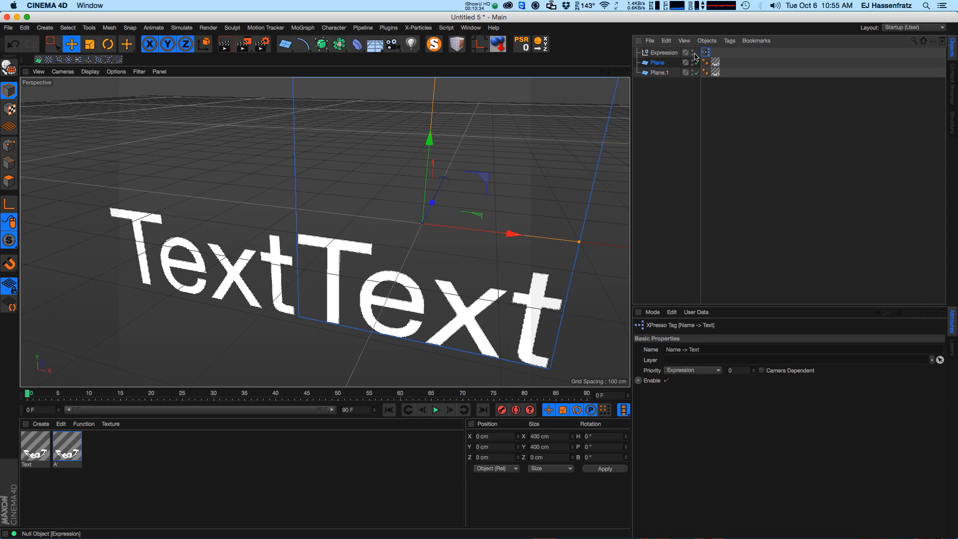
{"action": "left_click", "coordinate": [663, 53]}
{"action": "left_click", "coordinate": [660, 63]}
{"action": "left_click", "coordinate": [660, 73]}
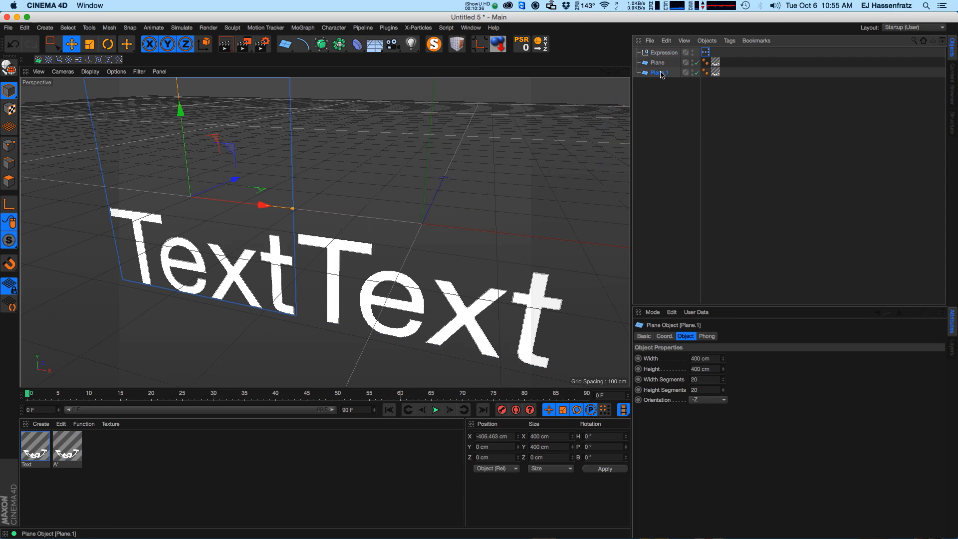
{"action": "left_click", "coordinate": [716, 71]}
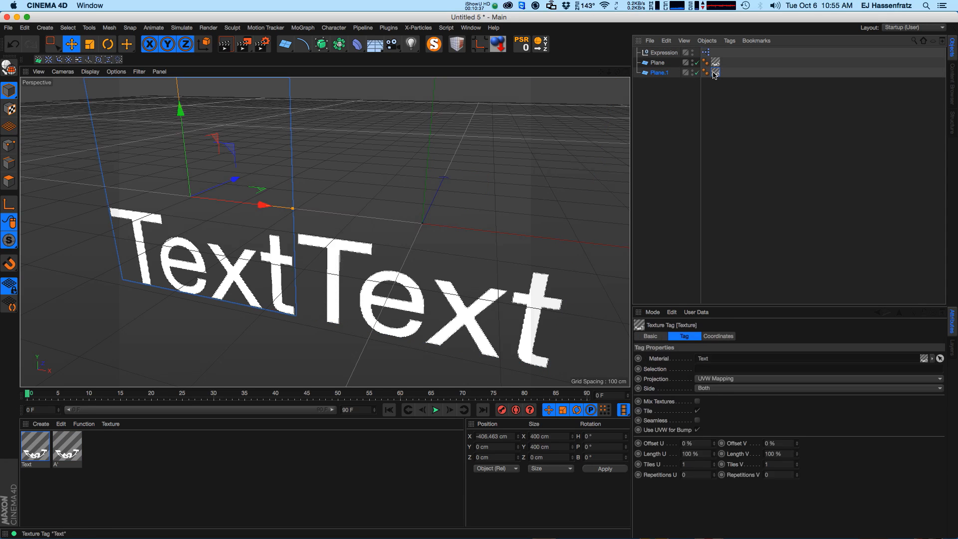
Delete the duplicated plane.
{"action": "left_click", "coordinate": [653, 73]}
{"action": "key", "text": "Delete"}
{"action": "left_click", "coordinate": [661, 53]}
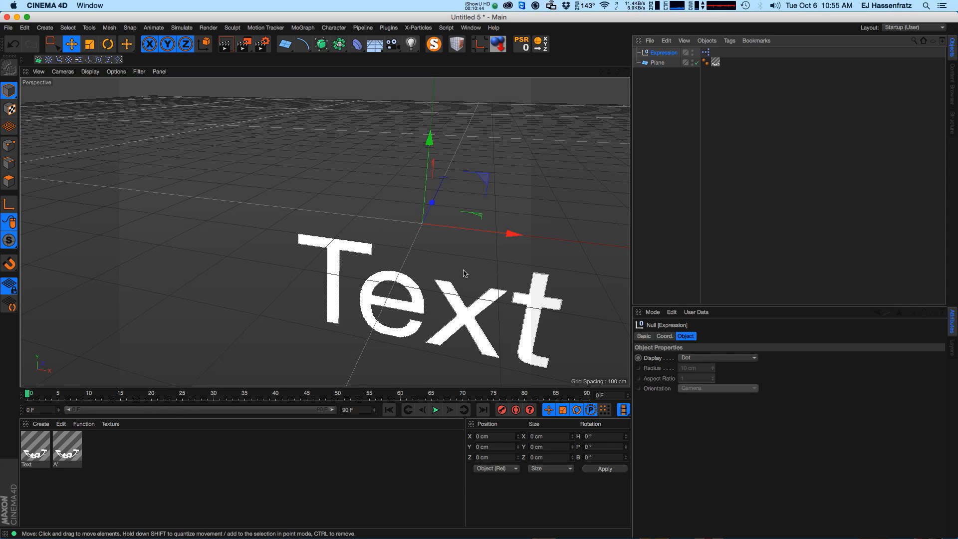
{"action": "left_click", "coordinate": [656, 63]}
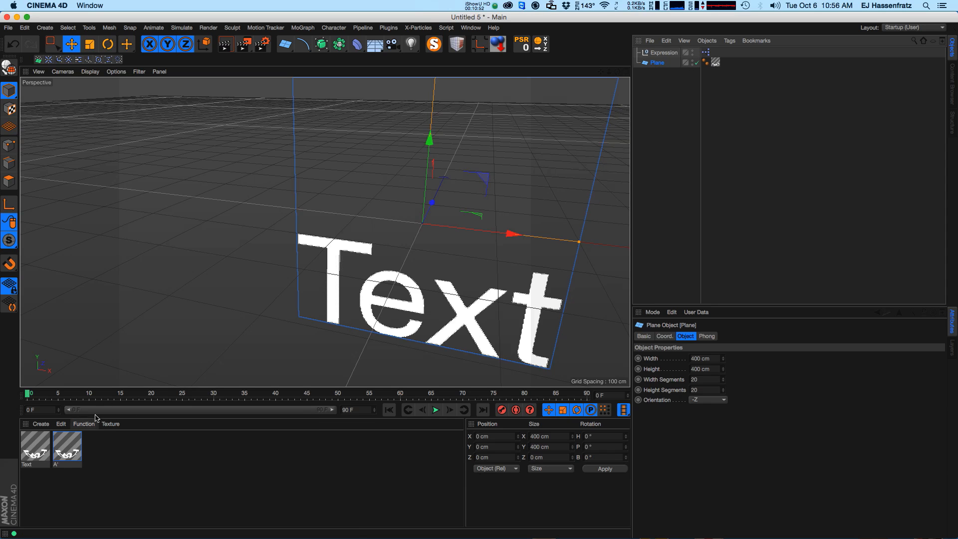
Open the A' material in the Material Editor and go into its alpha channel's Spline shader settings.
{"action": "left_click", "coordinate": [38, 456]}
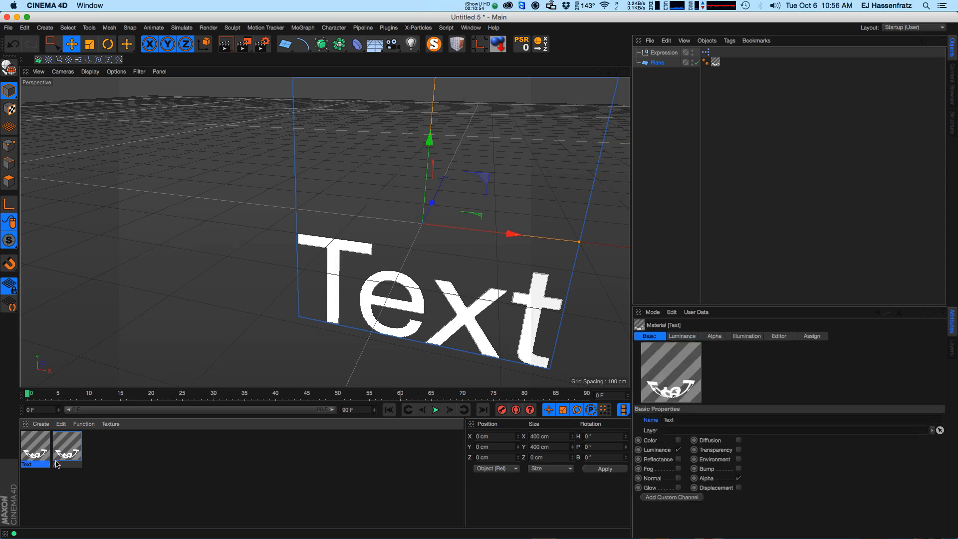
{"action": "left_click", "coordinate": [69, 460]}
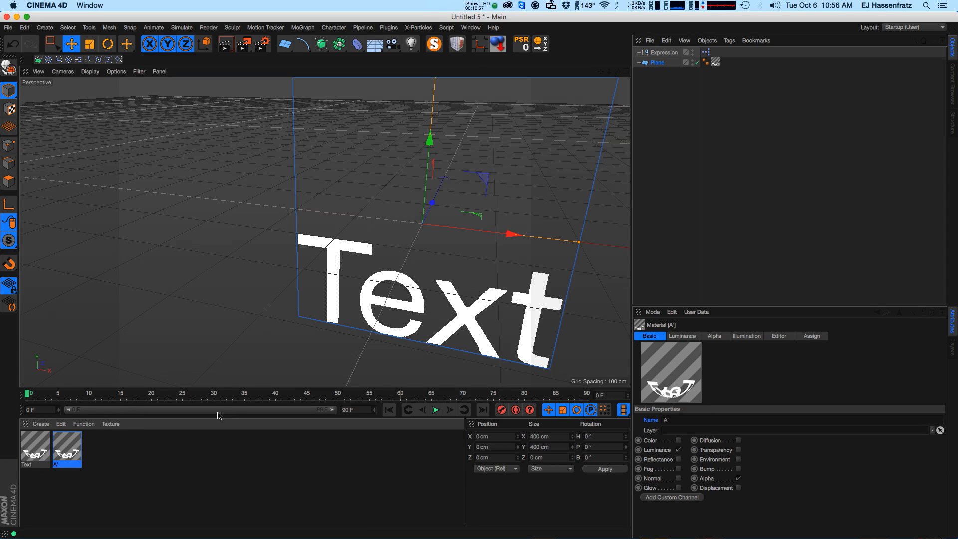
{"action": "double_click", "coordinate": [72, 454]}
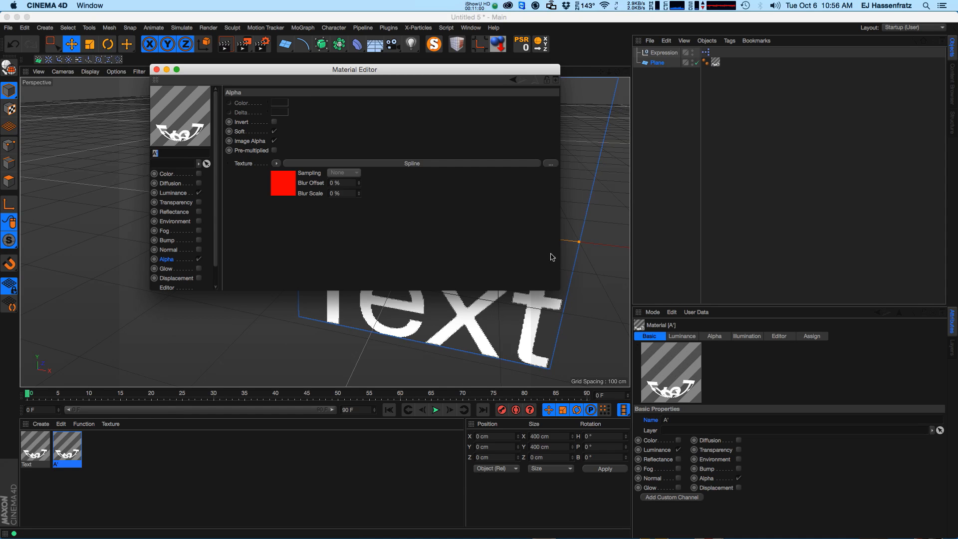
{"action": "left_click_drag", "start_coordinate": [556, 285], "coordinate": [562, 325]}
{"action": "left_click", "coordinate": [402, 165]}
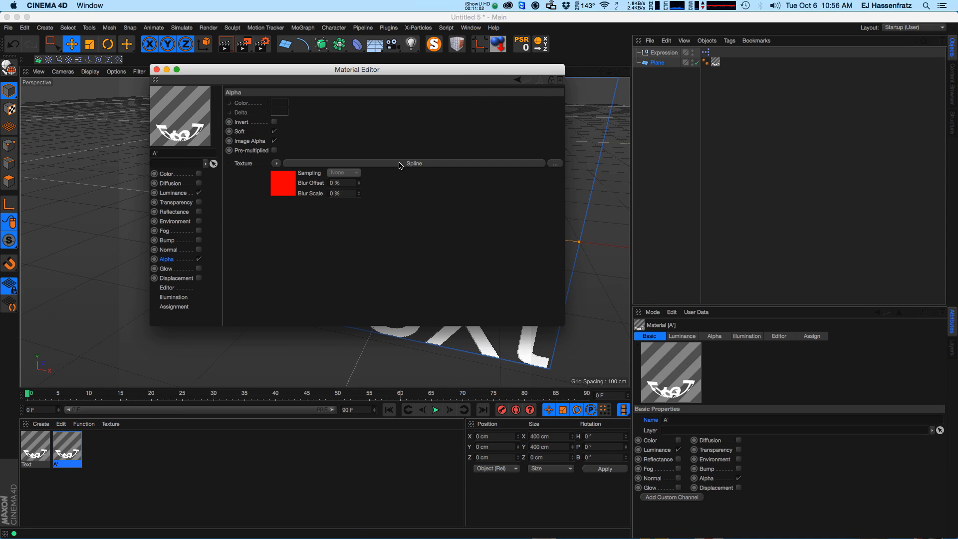
{"action": "left_click_drag", "start_coordinate": [560, 321], "coordinate": [551, 369]}
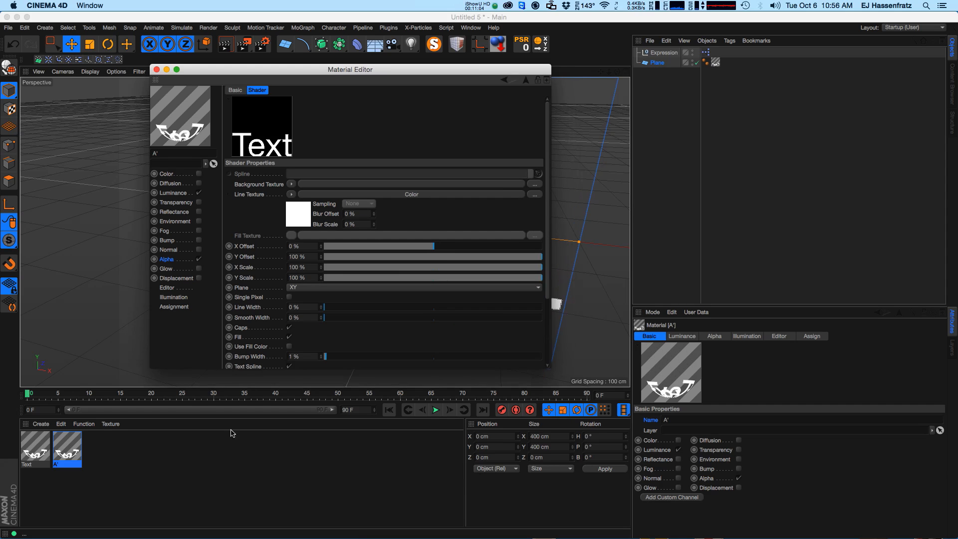
{"action": "left_click", "coordinate": [102, 461]}
Link the A' material's name as XPresso driver to the Spline shader's Text field as driven, then close the editor.
{"action": "right_click", "coordinate": [653, 421]}
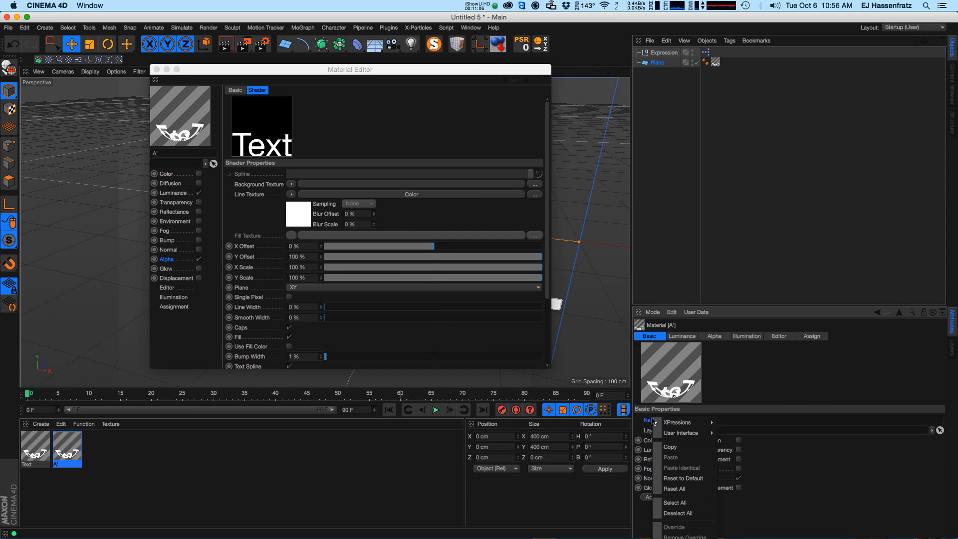
{"action": "mouse_move", "coordinate": [671, 432]}
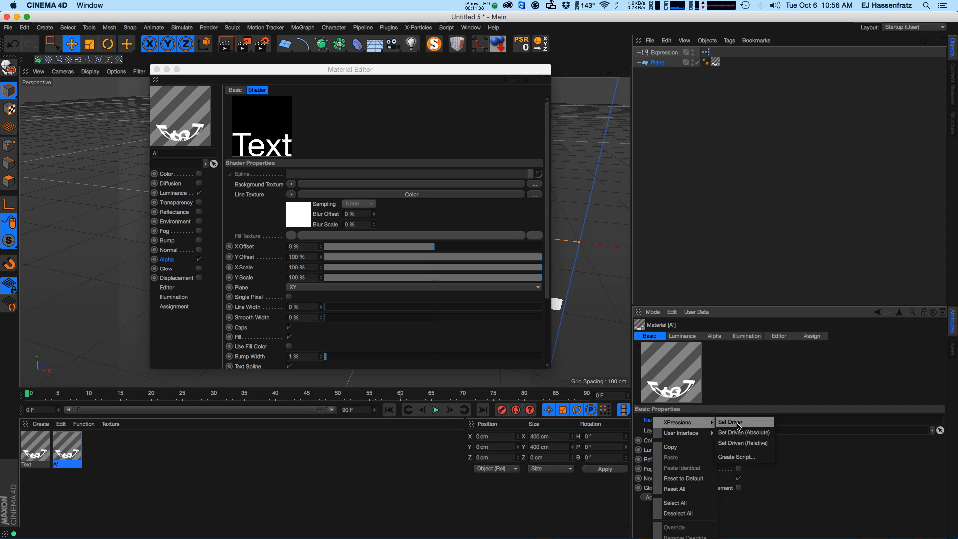
{"action": "left_click", "coordinate": [743, 432]}
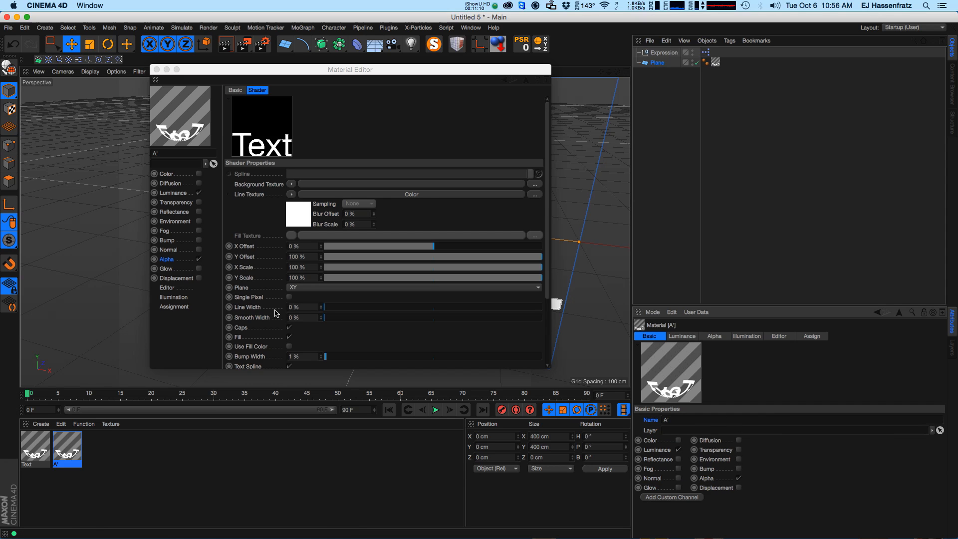
{"action": "left_click", "coordinate": [546, 279]}
{"action": "scroll", "coordinate": [545, 278], "scroll_direction": "down", "scroll_amount": 3}
{"action": "right_click", "coordinate": [253, 288]}
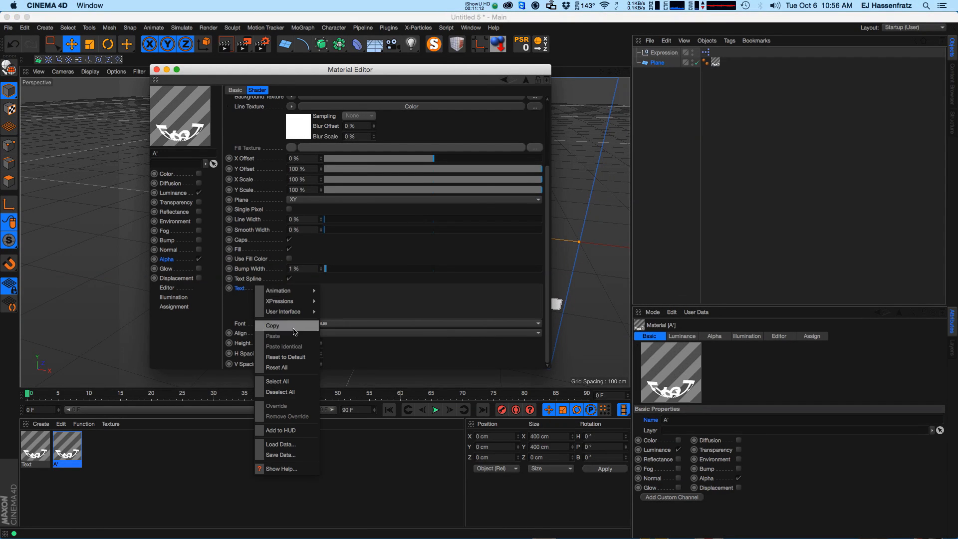
{"action": "mouse_move", "coordinate": [279, 301]}
{"action": "left_click", "coordinate": [335, 311]}
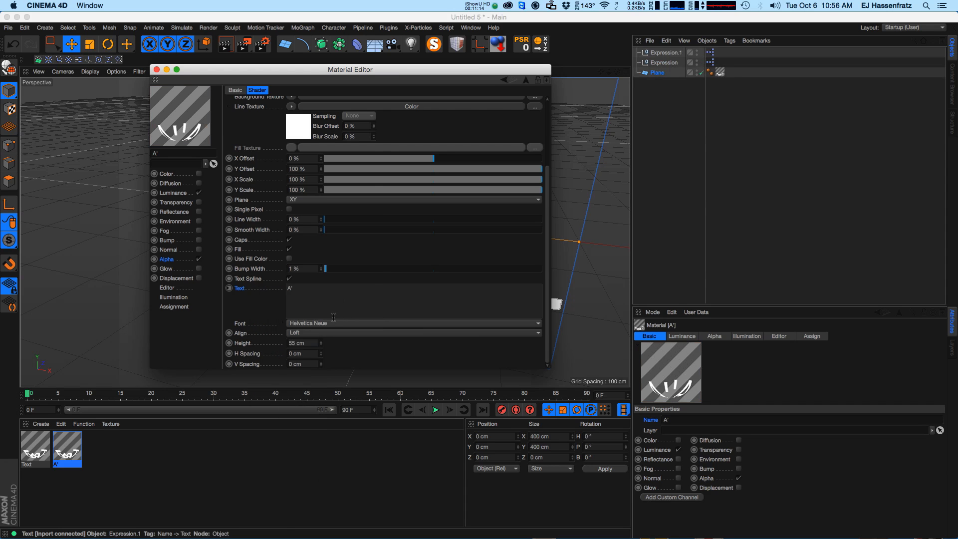
{"action": "left_click", "coordinate": [157, 69]}
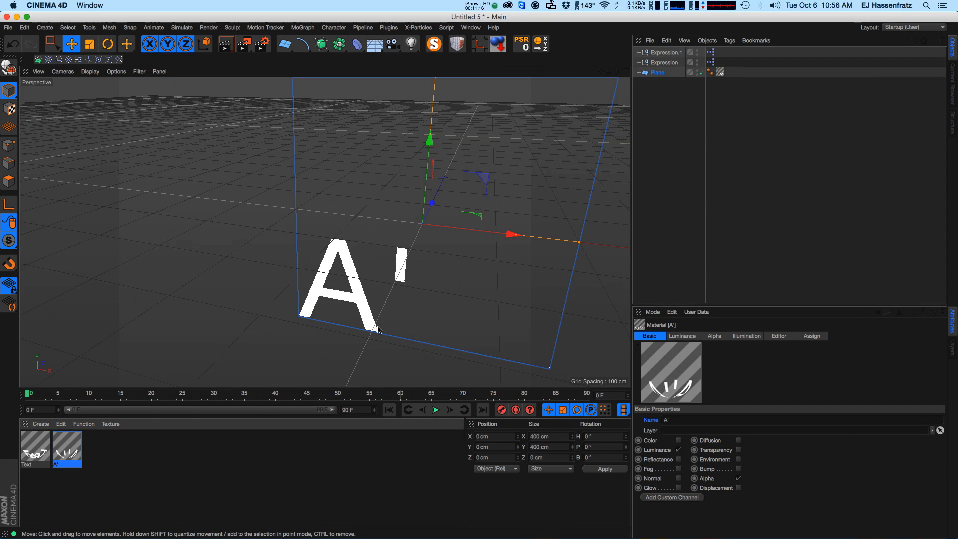
Move the plane about 42 cm to the left and rename the A' material to Fly.
{"action": "left_click_drag", "start_coordinate": [448, 233], "coordinate": [375, 293]}
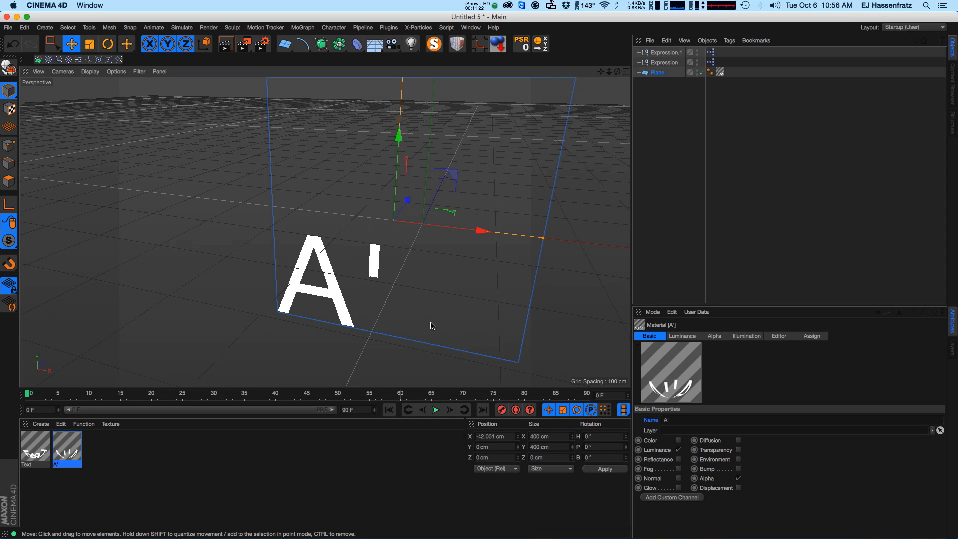
{"action": "double_click", "coordinate": [64, 467]}
{"action": "type", "text": "Fly"}
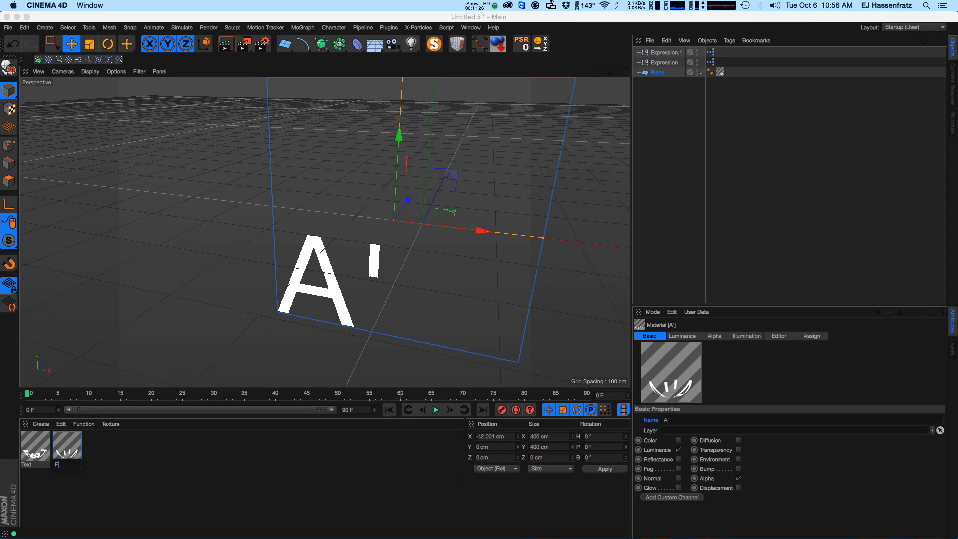
{"action": "key", "text": "Return"}
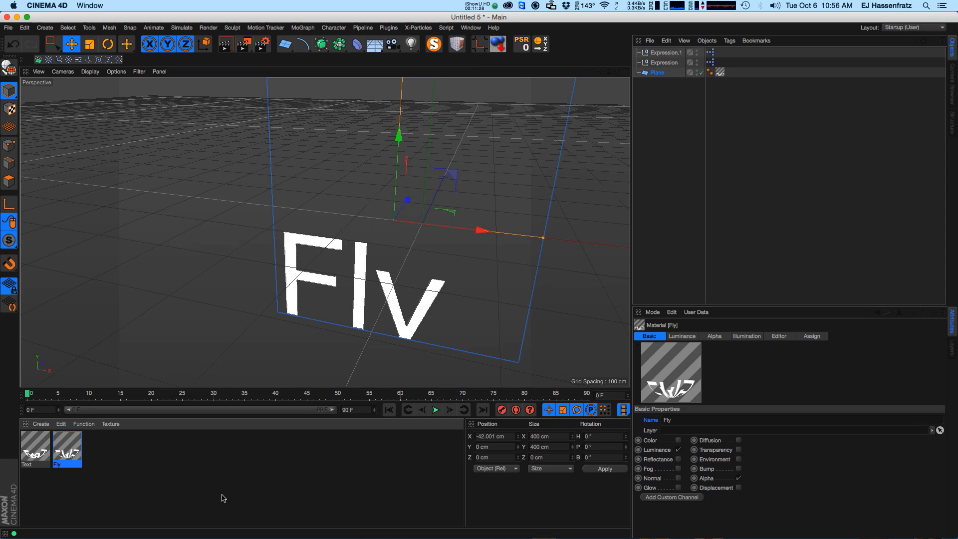
{"action": "middle_click_drag", "start_coordinate": [384, 255], "coordinate": [357, 270], "text": "alt"}
{"action": "right_click_drag", "start_coordinate": [357, 270], "coordinate": [340, 272], "text": "alt"}
{"action": "left_click", "coordinate": [679, 101]}
{"action": "left_click", "coordinate": [679, 101]}
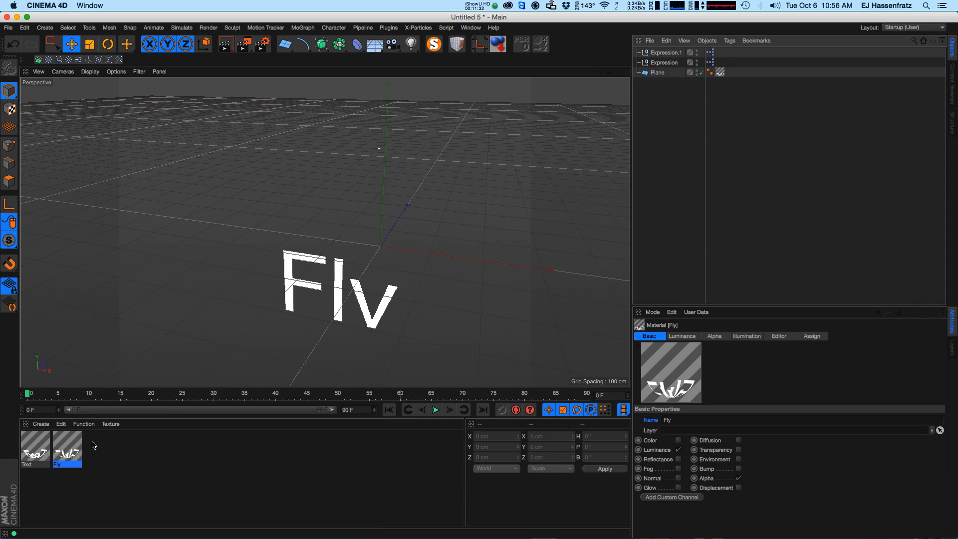
{"action": "double_click", "coordinate": [34, 470]}
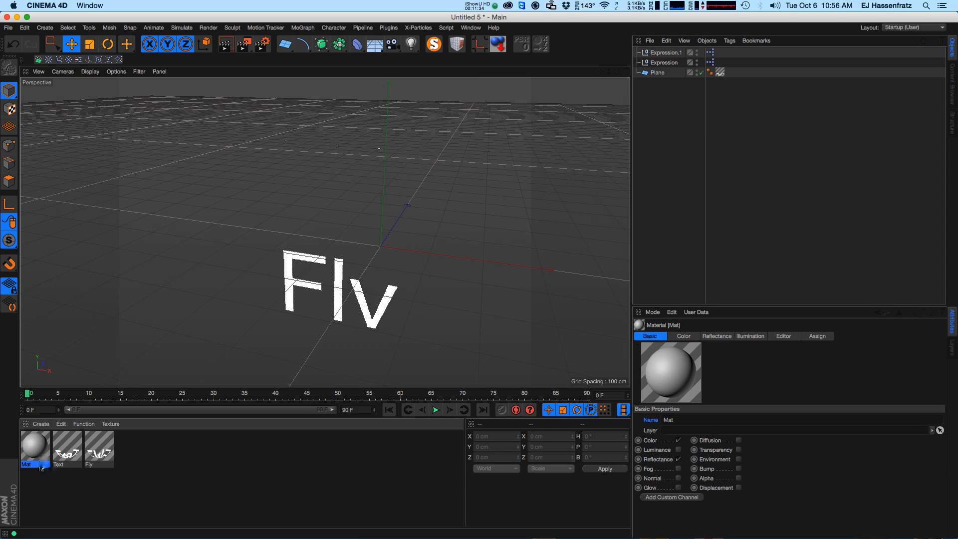
{"action": "key", "text": "Delete"}
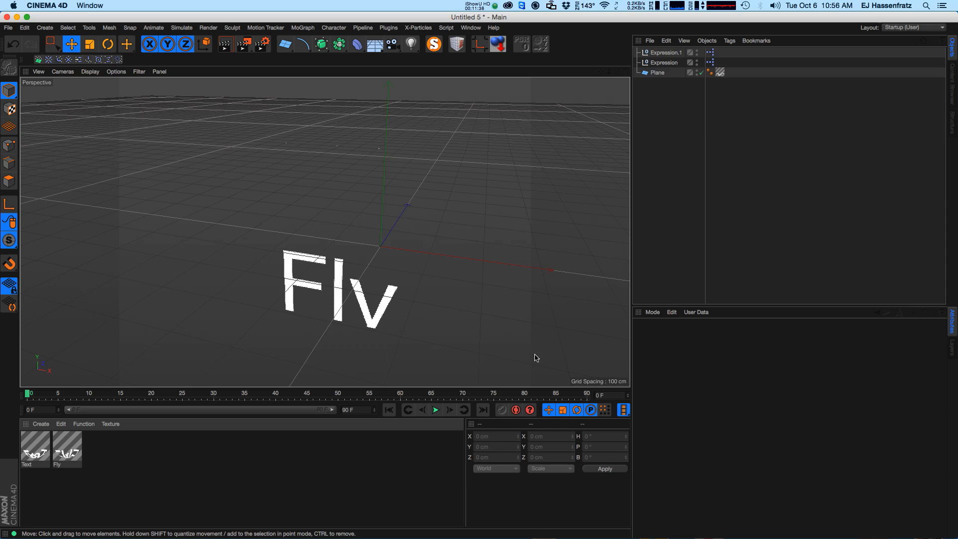
Delete all objects from the scene and all materials from the material manager.
{"action": "left_click_drag", "start_coordinate": [673, 101], "coordinate": [643, 51]}
{"action": "key", "text": "BackSpace"}
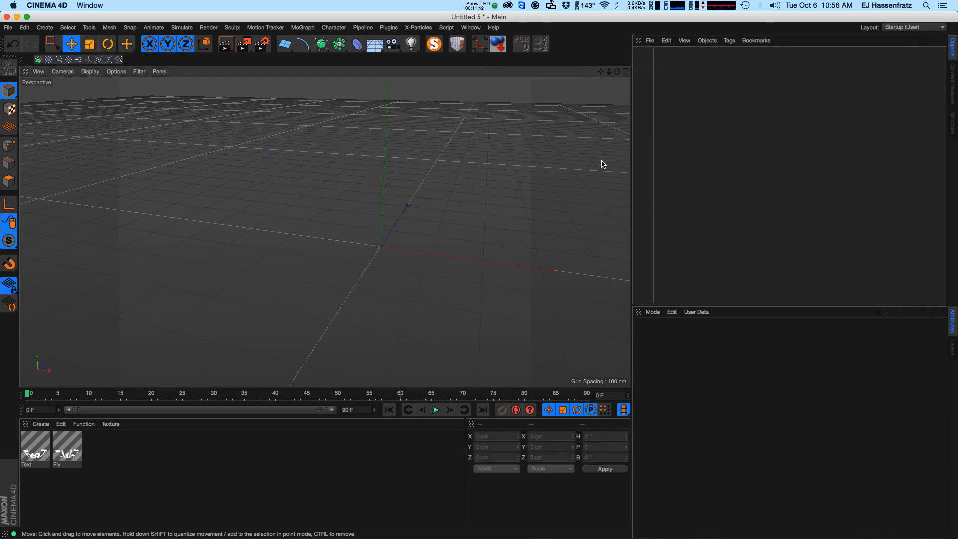
{"action": "key", "text": "super+a"}
{"action": "key", "text": "BackSpace"}
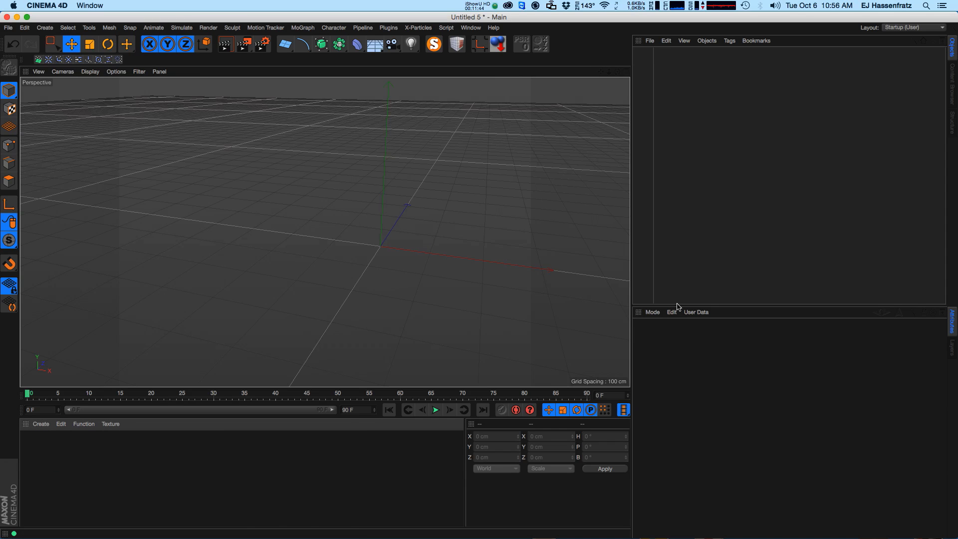
Add a default cube to the empty scene.
{"action": "left_click_drag", "start_coordinate": [385, 277], "coordinate": [317, 249], "text": "alt"}
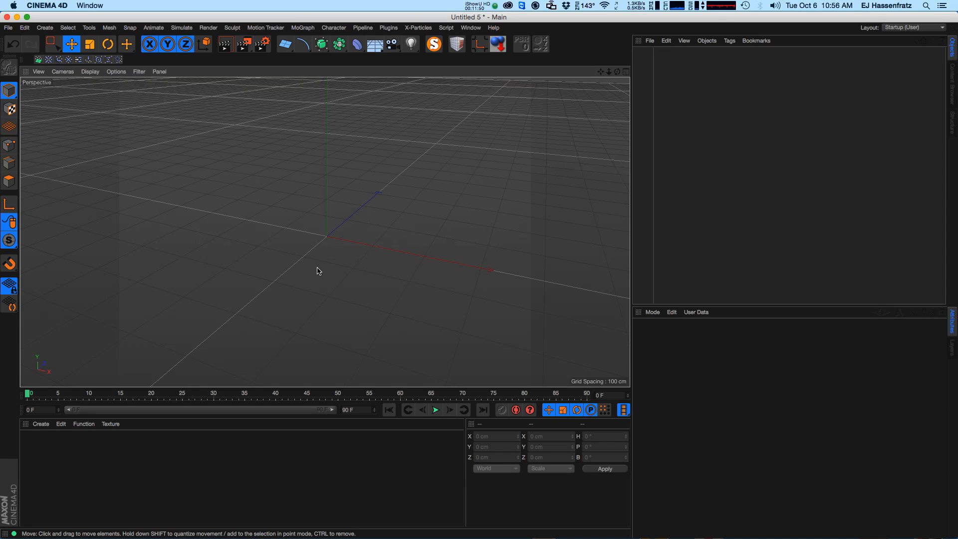
{"action": "left_click_drag", "start_coordinate": [285, 44], "coordinate": [311, 73]}
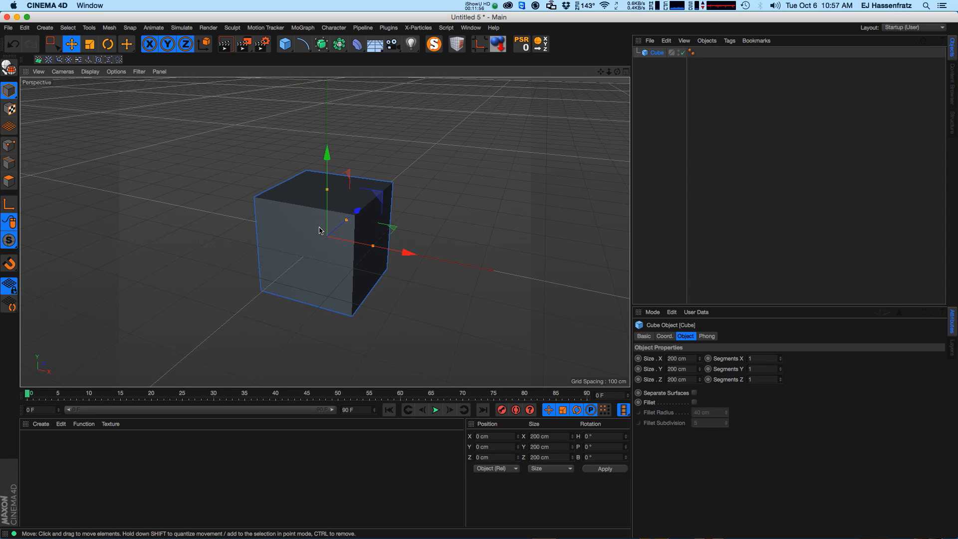
Open the project settings and set Project Time as an XPresso driver.
{"action": "mouse_move", "coordinate": [42, 399]}
{"action": "left_mouse_down"}
{"action": "mouse_move", "coordinate": [392, 399]}
{"action": "mouse_move", "coordinate": [39, 401]}
{"action": "left_mouse_up"}
{"action": "left_click", "coordinate": [27, 400]}
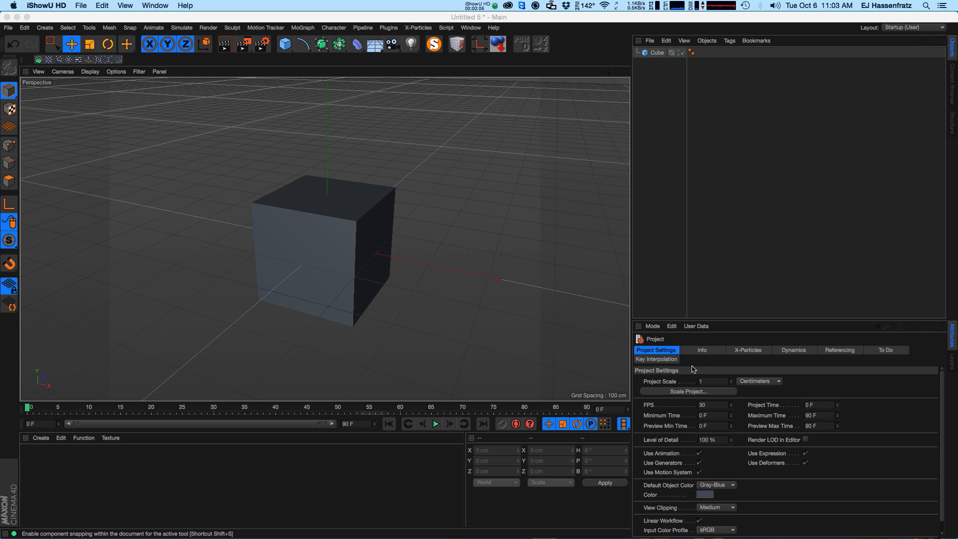
{"action": "left_click", "coordinate": [38, 412]}
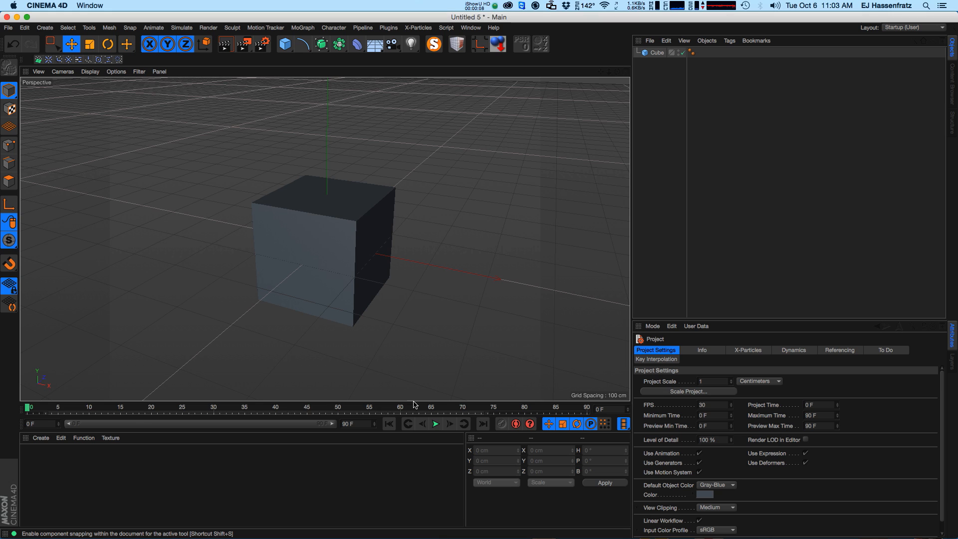
{"action": "left_click", "coordinate": [435, 423]}
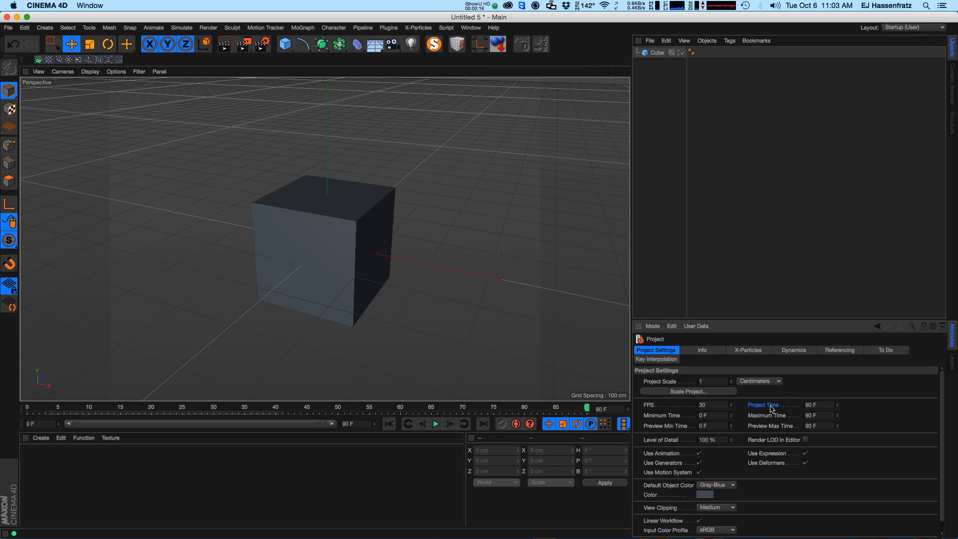
{"action": "right_click", "coordinate": [764, 408]}
{"action": "mouse_move", "coordinate": [787, 412]}
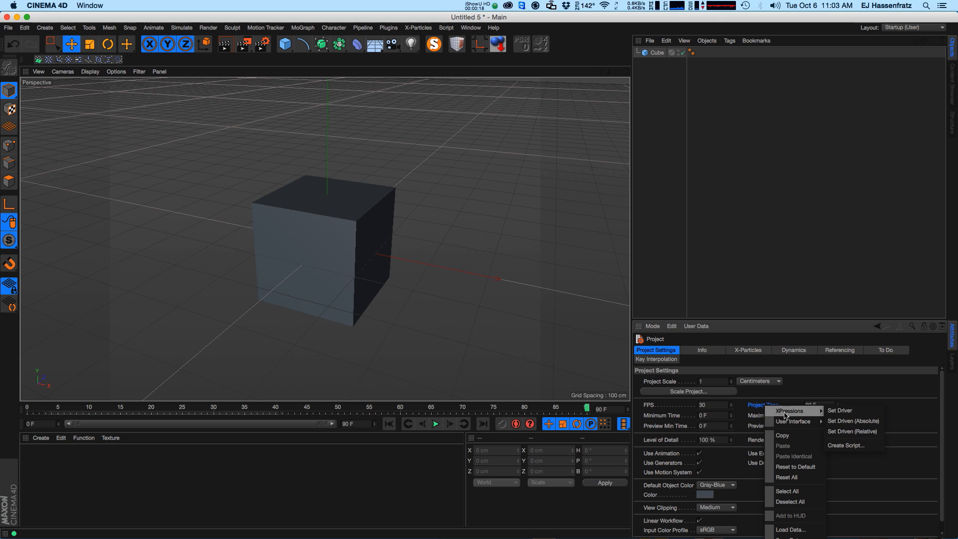
{"action": "left_click", "coordinate": [848, 411]}
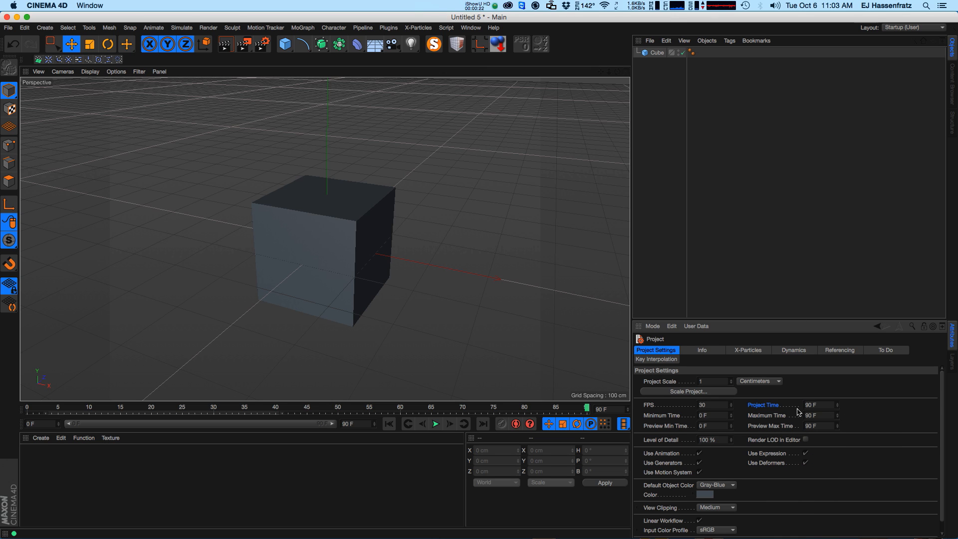
Set the cube's rotation B as XPresso driven (absolute) by the project time.
{"action": "left_click_drag", "start_coordinate": [383, 412], "coordinate": [562, 408]}
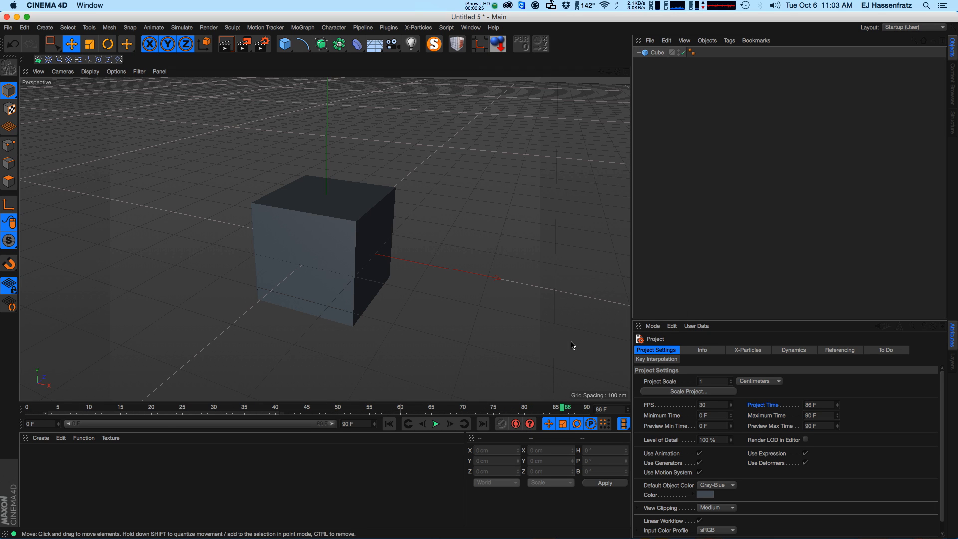
{"action": "left_click", "coordinate": [657, 52]}
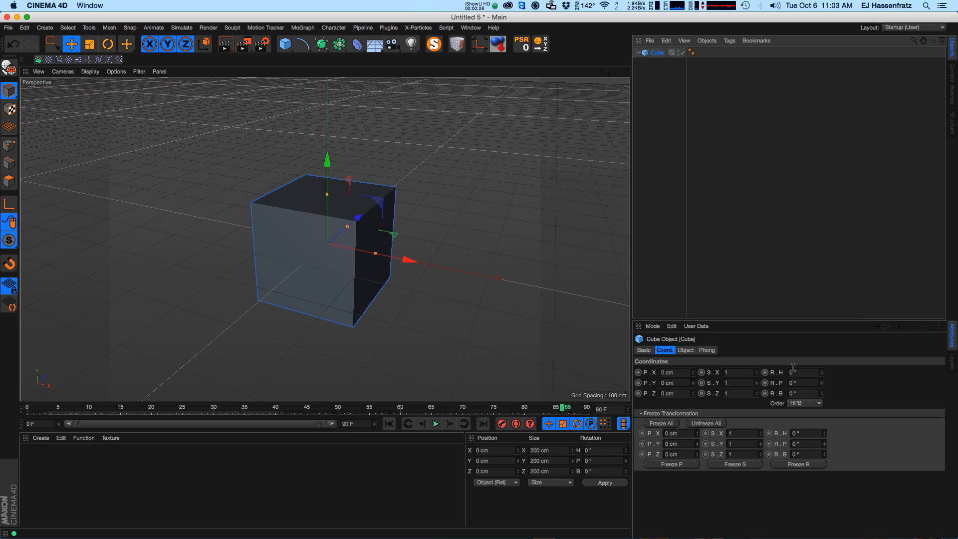
{"action": "right_click", "coordinate": [781, 397]}
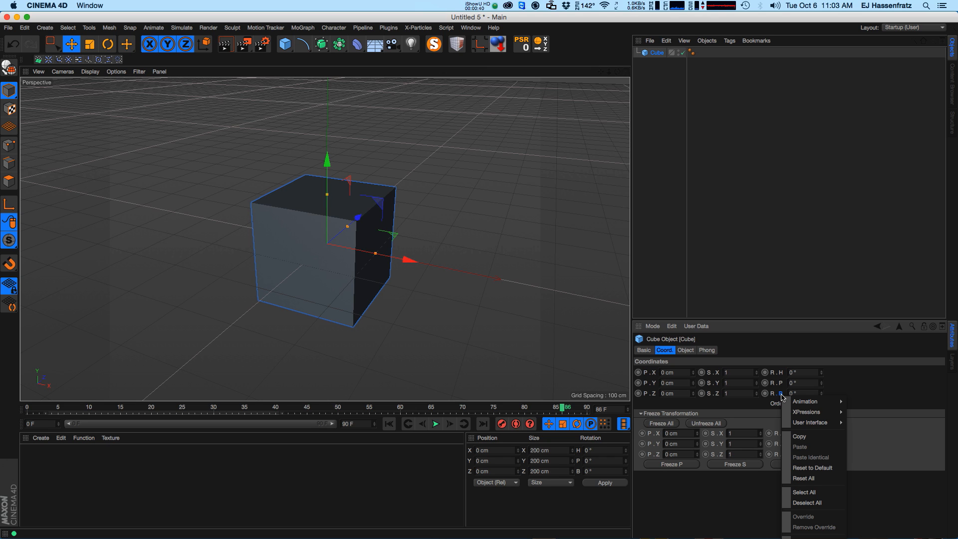
{"action": "mouse_move", "coordinate": [787, 410]}
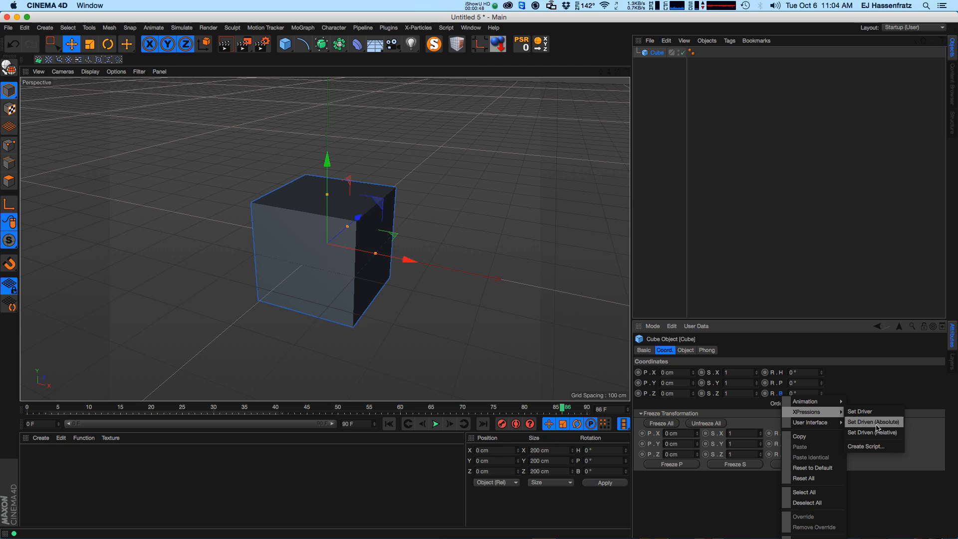
{"action": "mouse_move", "coordinate": [814, 398]}
{"action": "left_click", "coordinate": [875, 423]}
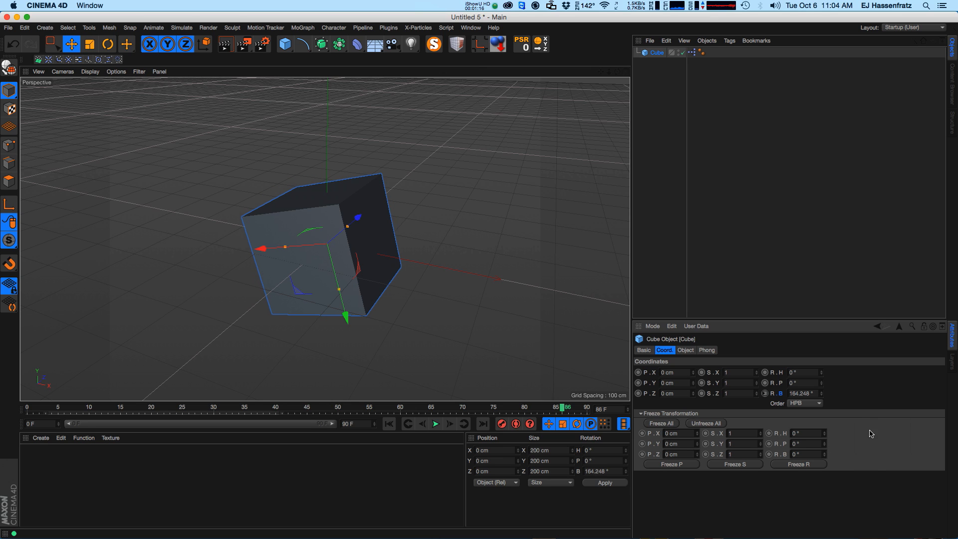
Play the animation from frame 0 and open the cube's XPresso tag in the XPresso Editor to inspect its nodes.
{"action": "left_click_drag", "start_coordinate": [570, 409], "coordinate": [27, 409]}
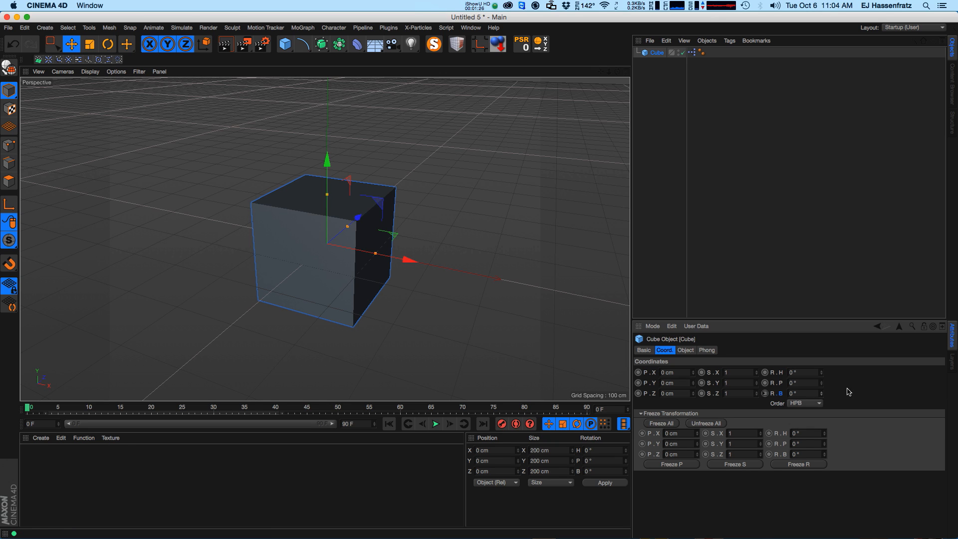
{"action": "left_click", "coordinate": [435, 424]}
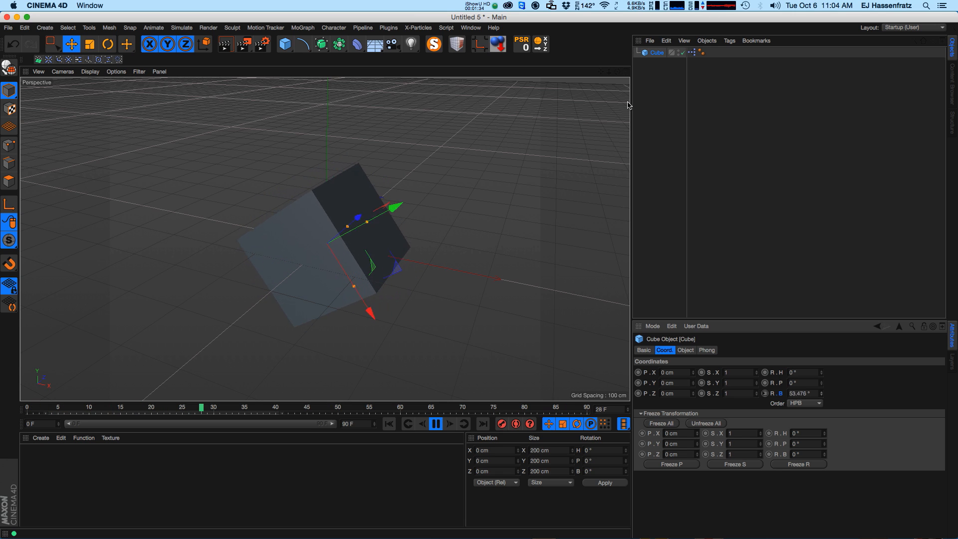
{"action": "left_click", "coordinate": [692, 52]}
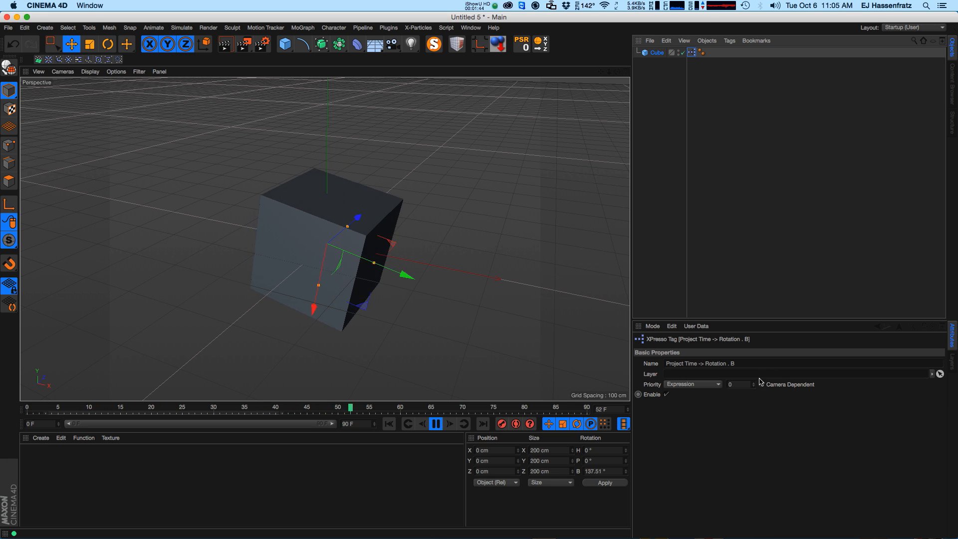
{"action": "double_click", "coordinate": [691, 52]}
{"action": "left_click_drag", "start_coordinate": [615, 242], "coordinate": [619, 92]}
{"action": "mouse_move", "coordinate": [892, 230]}
{"action": "left_mouse_down"}
{"action": "mouse_move", "coordinate": [823, 230]}
{"action": "mouse_move", "coordinate": [900, 230]}
{"action": "left_mouse_up"}
{"action": "middle_click_drag", "start_coordinate": [673, 180], "coordinate": [714, 196], "text": "alt"}
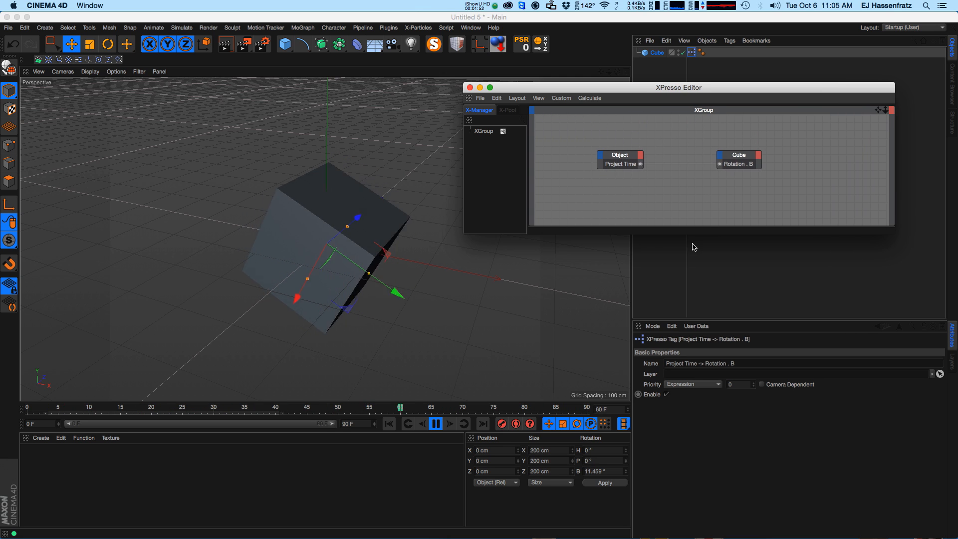
Select the Object and Cube nodes and move the Object node further away from the Cube node.
{"action": "left_click", "coordinate": [610, 163]}
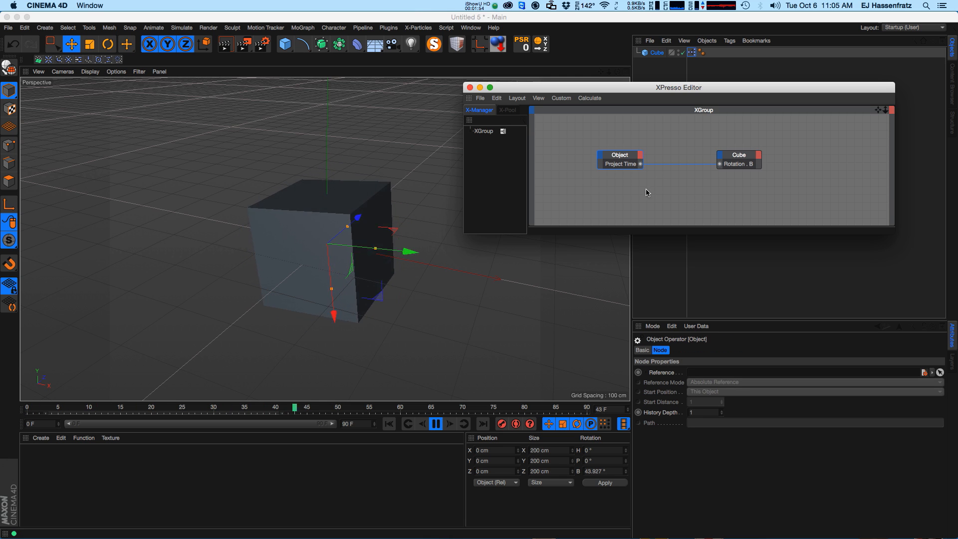
{"action": "left_click", "coordinate": [727, 161]}
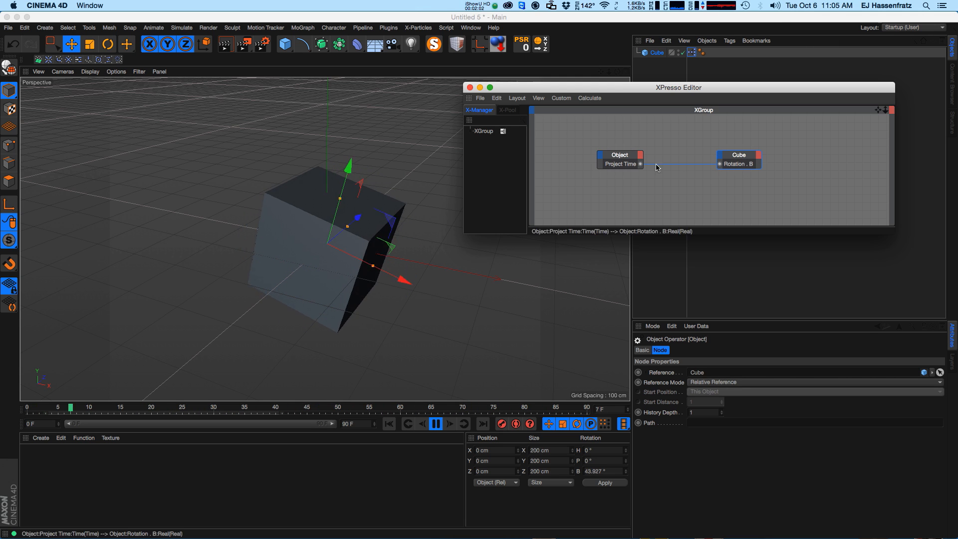
{"action": "left_click_drag", "start_coordinate": [624, 155], "coordinate": [589, 155]}
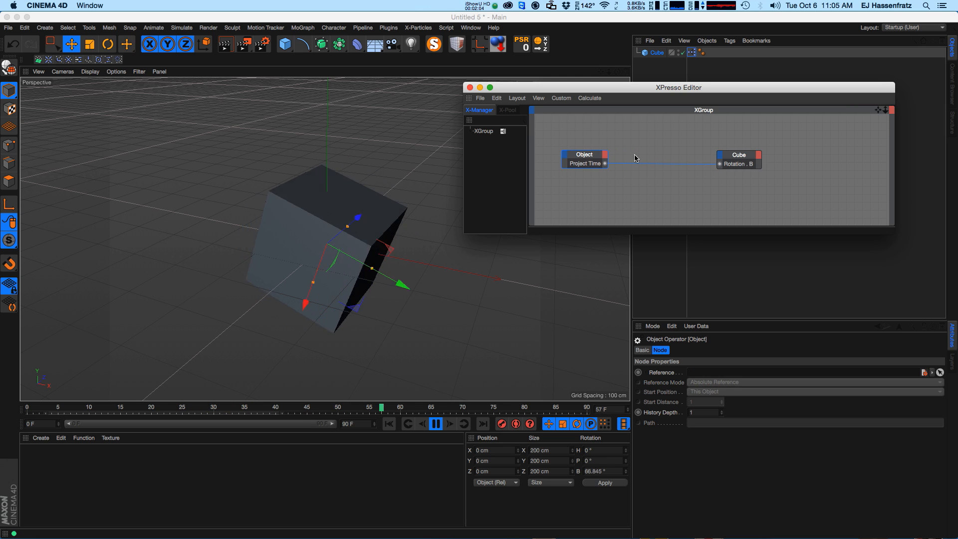
Add a General Result node and connect it to the Object node's Project Time output.
{"action": "right_click", "coordinate": [591, 191]}
{"action": "left_click", "coordinate": [574, 183]}
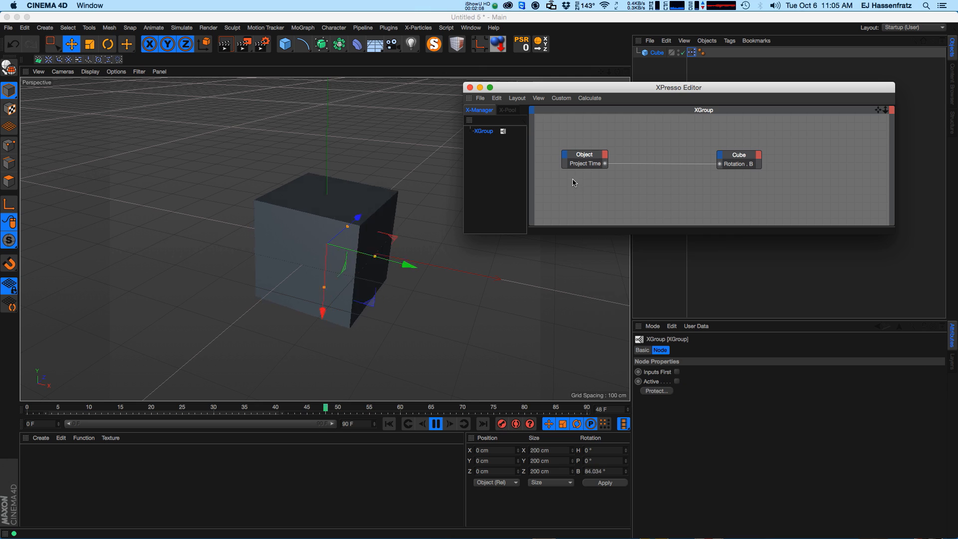
{"action": "right_click", "coordinate": [613, 184]}
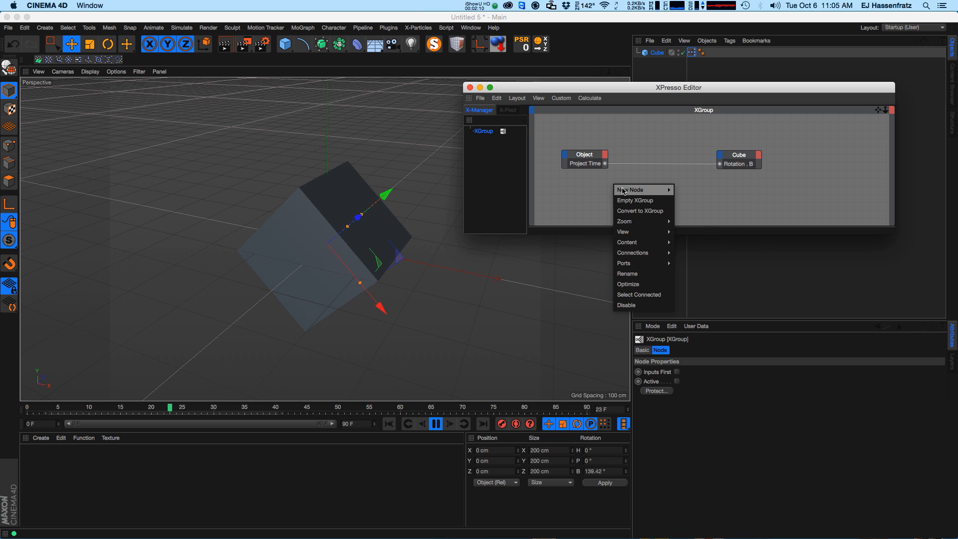
{"action": "mouse_move", "coordinate": [644, 190]}
{"action": "mouse_move", "coordinate": [698, 189]}
{"action": "mouse_move", "coordinate": [747, 190]}
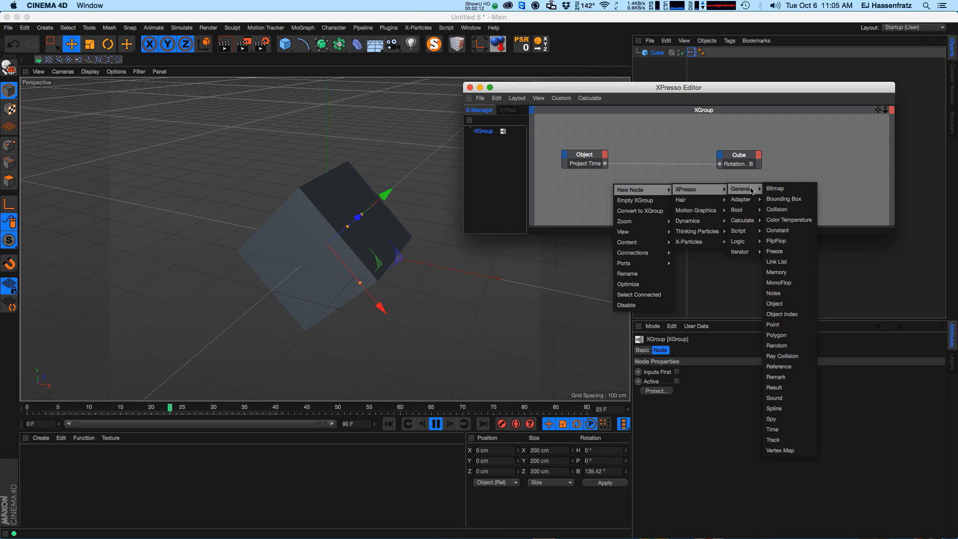
{"action": "left_click", "coordinate": [774, 387]}
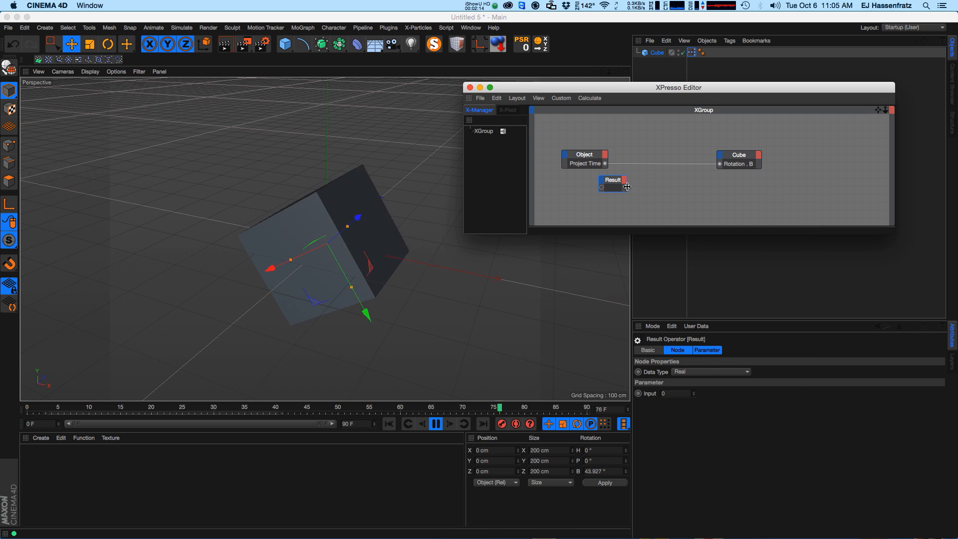
{"action": "mouse_move", "coordinate": [627, 190]}
{"action": "left_mouse_down"}
{"action": "mouse_move", "coordinate": [671, 184]}
{"action": "mouse_move", "coordinate": [632, 189]}
{"action": "left_mouse_up"}
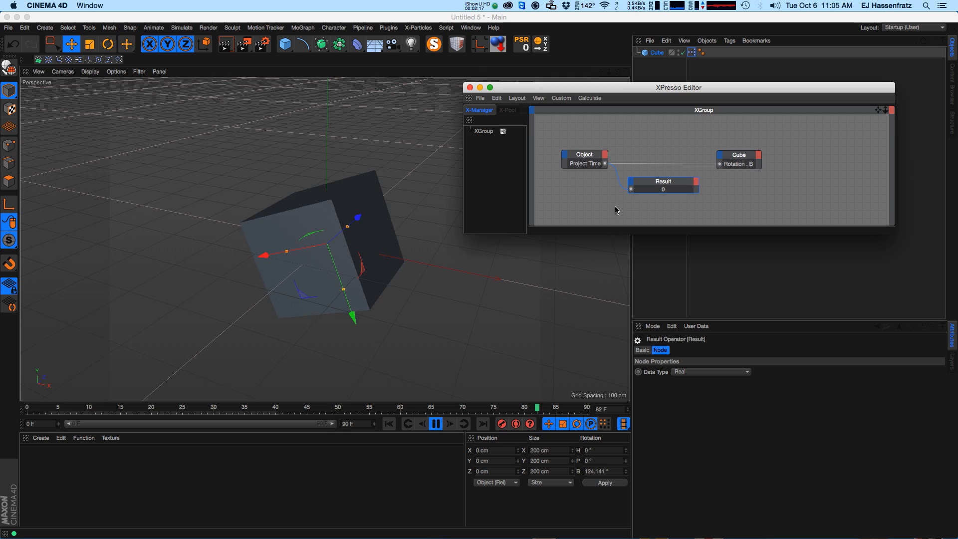
Stop playback at frame 30 and inspect the Result value and the cube's rotation.
{"action": "left_click", "coordinate": [435, 426]}
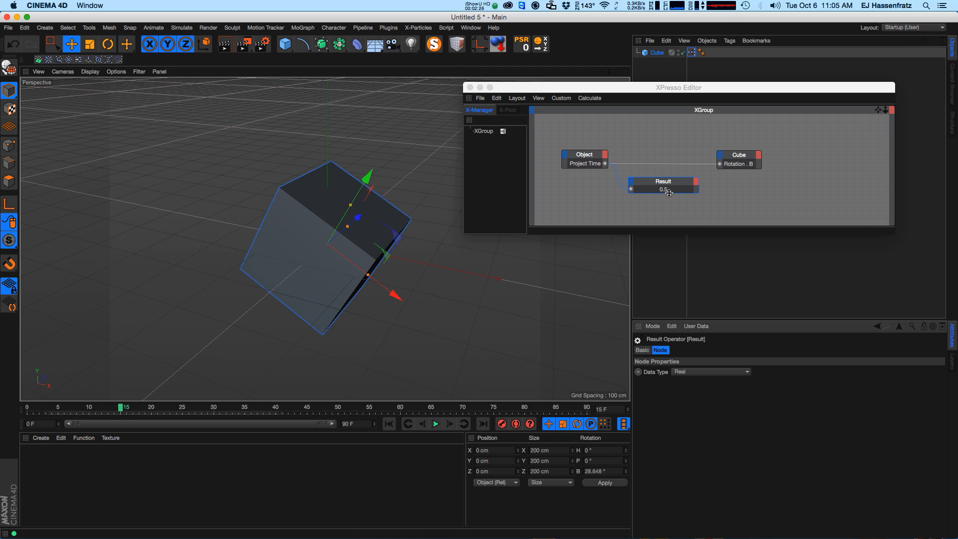
{"action": "left_click", "coordinate": [214, 409]}
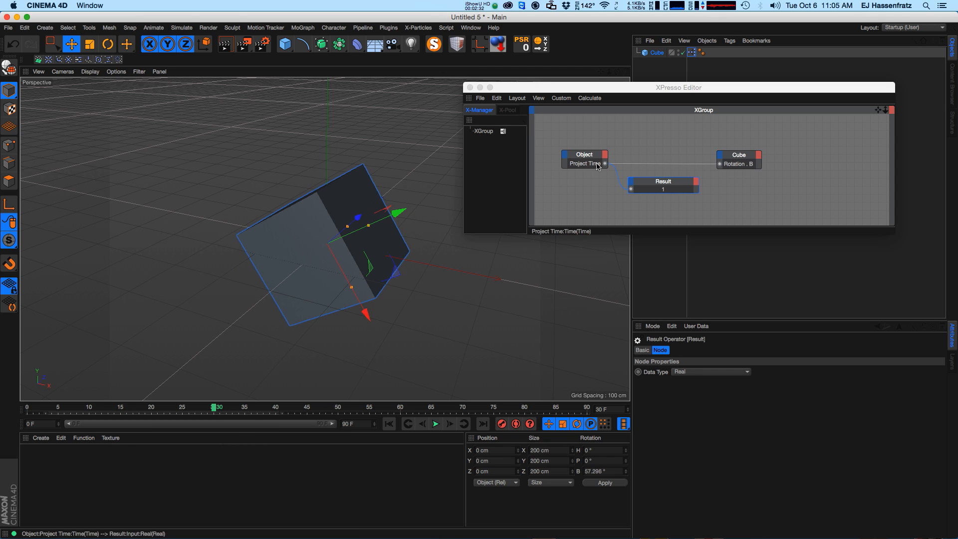
{"action": "left_click", "coordinate": [738, 159]}
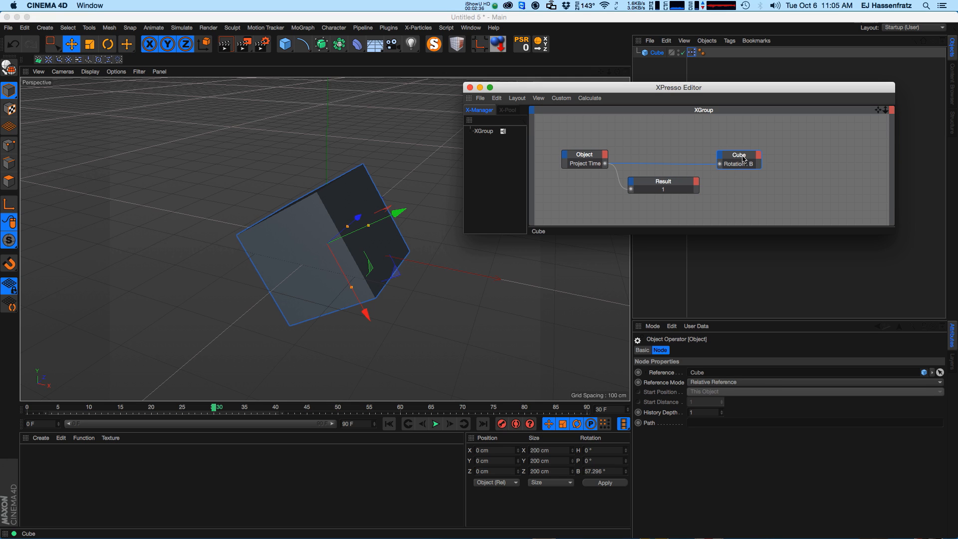
{"action": "left_click_drag", "start_coordinate": [736, 91], "coordinate": [548, 247]}
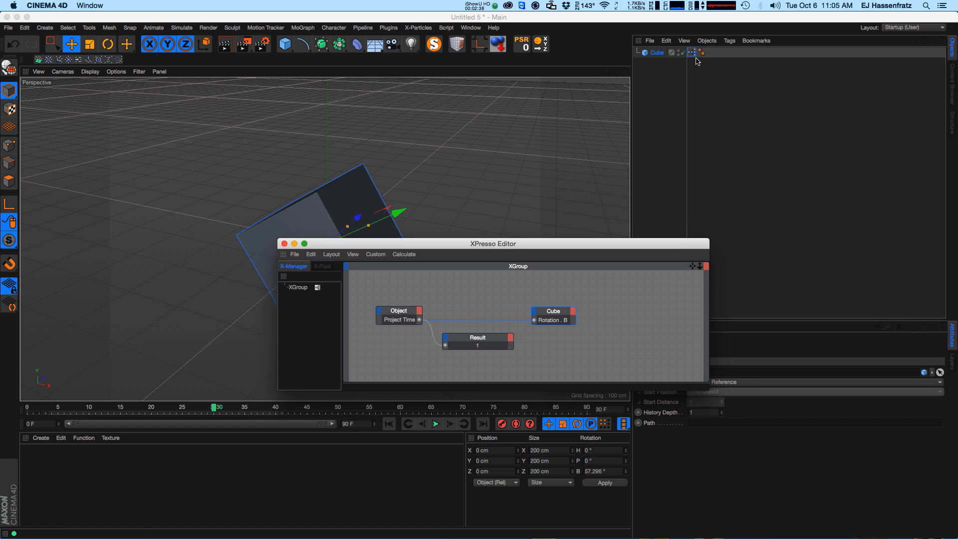
{"action": "left_click", "coordinate": [647, 238]}
{"action": "left_click_drag", "start_coordinate": [214, 409], "coordinate": [214, 409]}
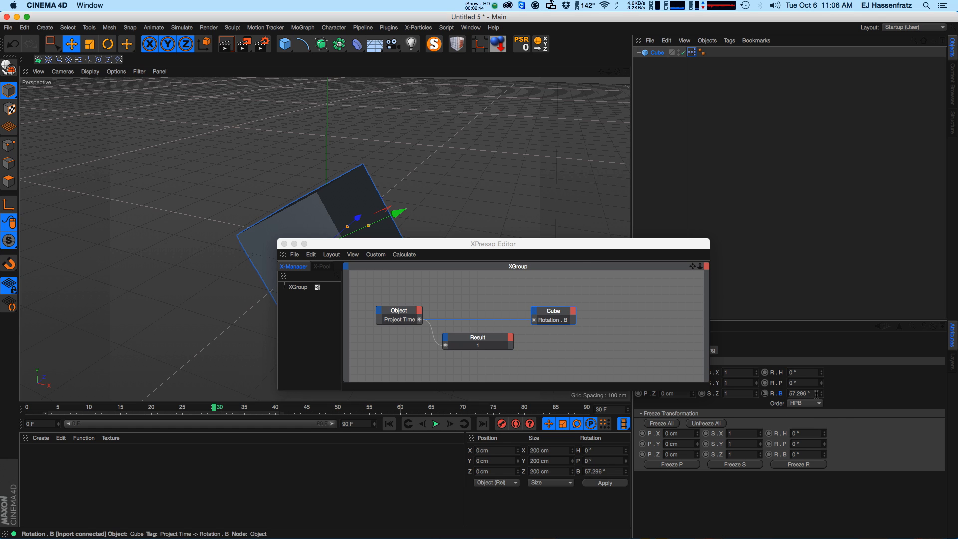
Reposition and enlarge the XPresso Editor window around the node graph.
{"action": "left_click_drag", "start_coordinate": [580, 245], "coordinate": [747, 113]}
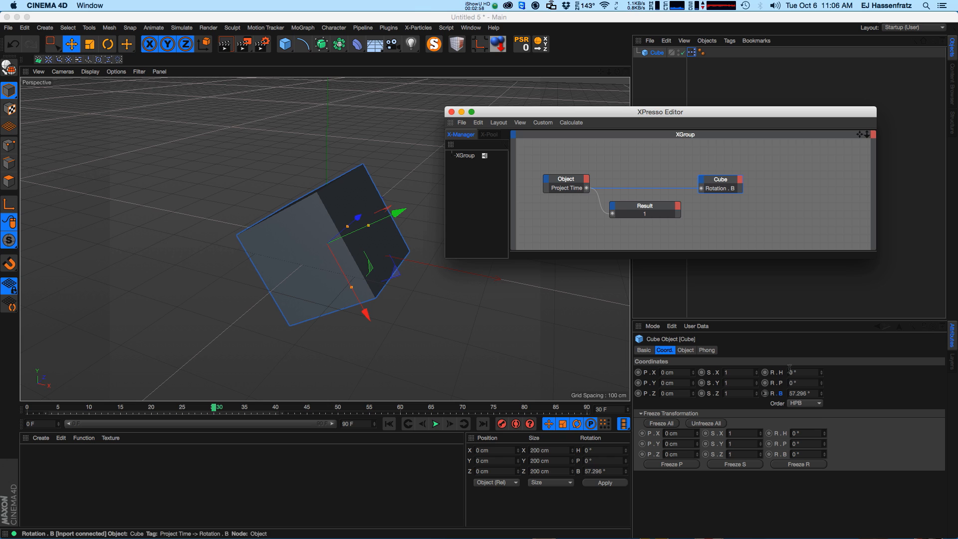
{"action": "left_click", "coordinate": [666, 213]}
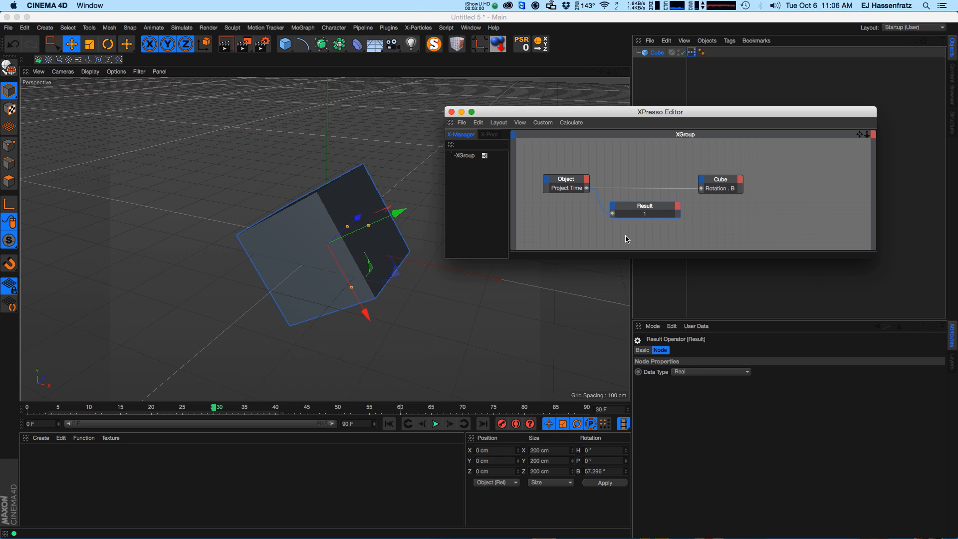
{"action": "left_click_drag", "start_coordinate": [648, 123], "coordinate": [656, 121]}
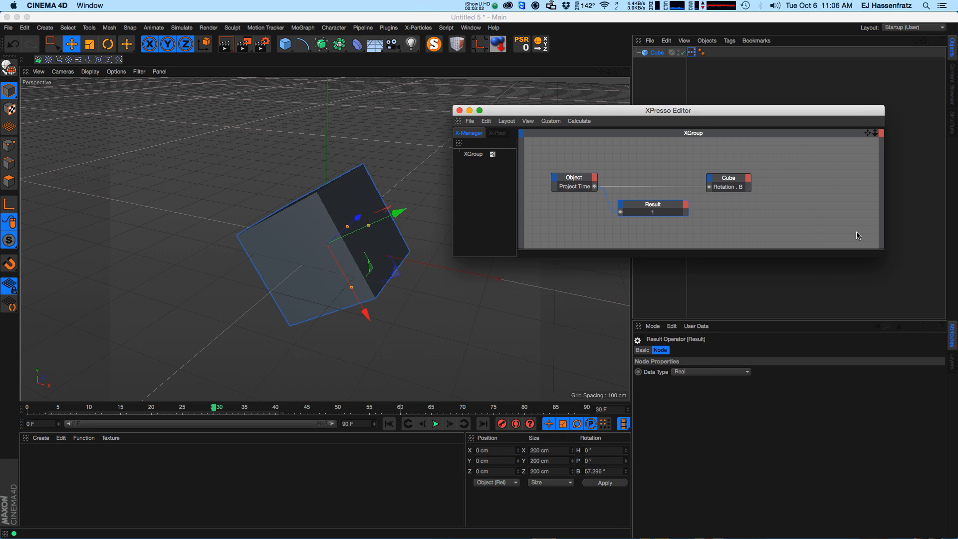
{"action": "left_click_drag", "start_coordinate": [881, 252], "coordinate": [874, 319]}
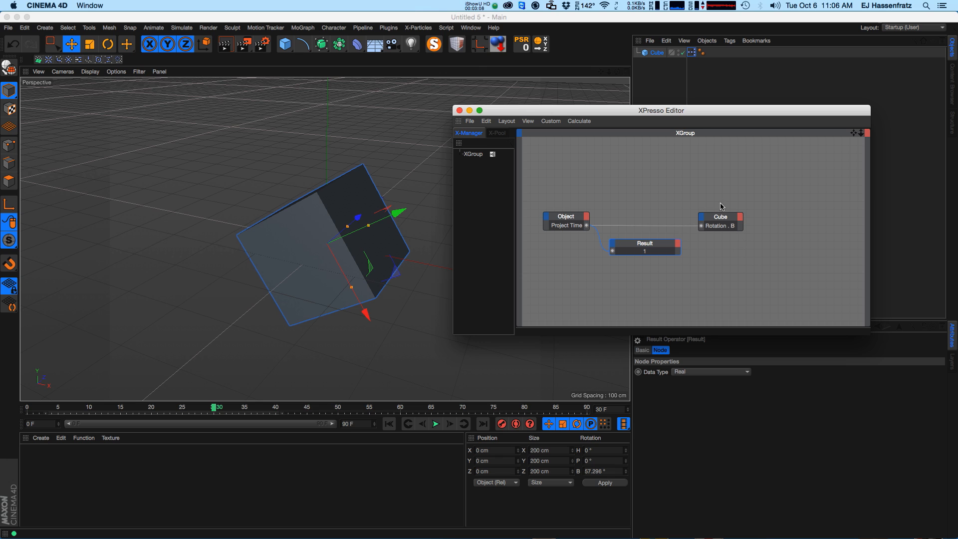
{"action": "left_click_drag", "start_coordinate": [690, 114], "coordinate": [715, 111]}
{"action": "left_click", "coordinate": [592, 217]}
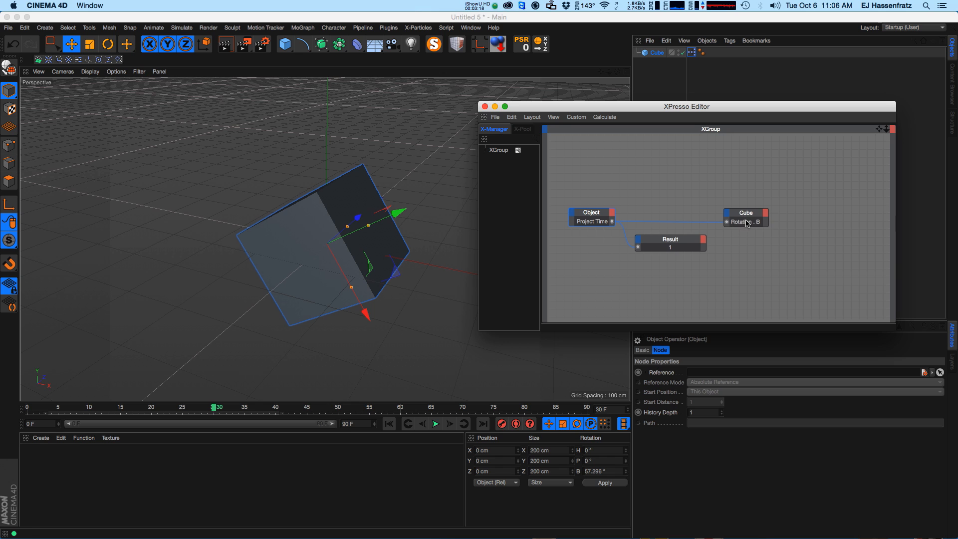
Add a Math node from the XPresso Calculate nodes to the graph.
{"action": "right_click", "coordinate": [660, 184]}
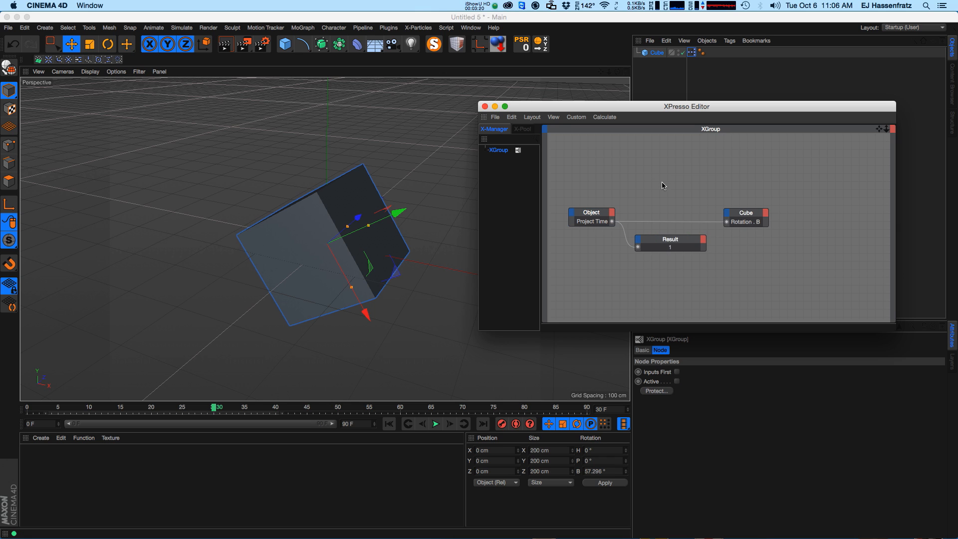
{"action": "right_click", "coordinate": [659, 184]}
{"action": "mouse_move", "coordinate": [684, 188]}
{"action": "mouse_move", "coordinate": [741, 191]}
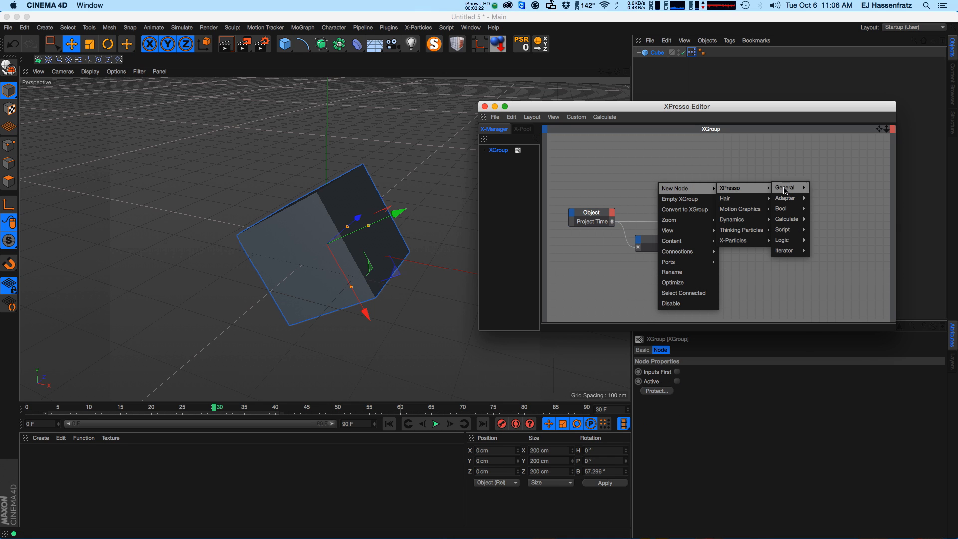
{"action": "mouse_move", "coordinate": [791, 190]}
{"action": "mouse_move", "coordinate": [798, 220]}
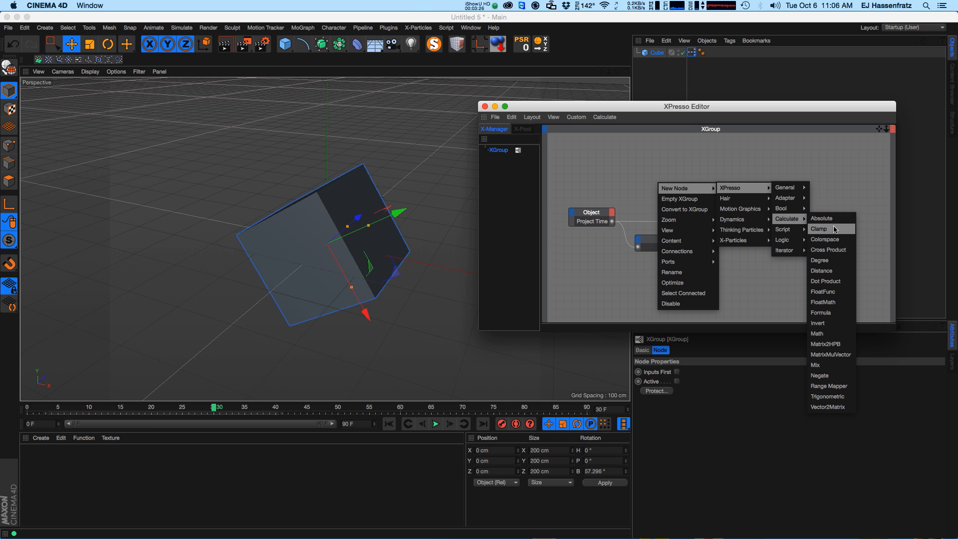
{"action": "left_click", "coordinate": [834, 335]}
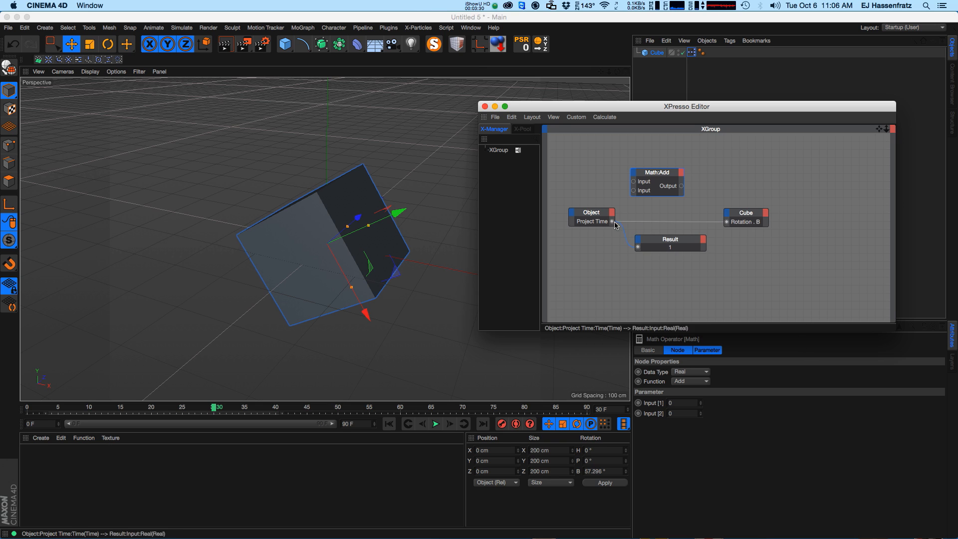
Connect Project Time to the Math node's first input and rearrange the nodes.
{"action": "left_click_drag", "start_coordinate": [633, 183], "coordinate": [634, 182]}
{"action": "left_click_drag", "start_coordinate": [591, 213], "coordinate": [591, 205]}
{"action": "left_click_drag", "start_coordinate": [669, 219], "coordinate": [661, 219]}
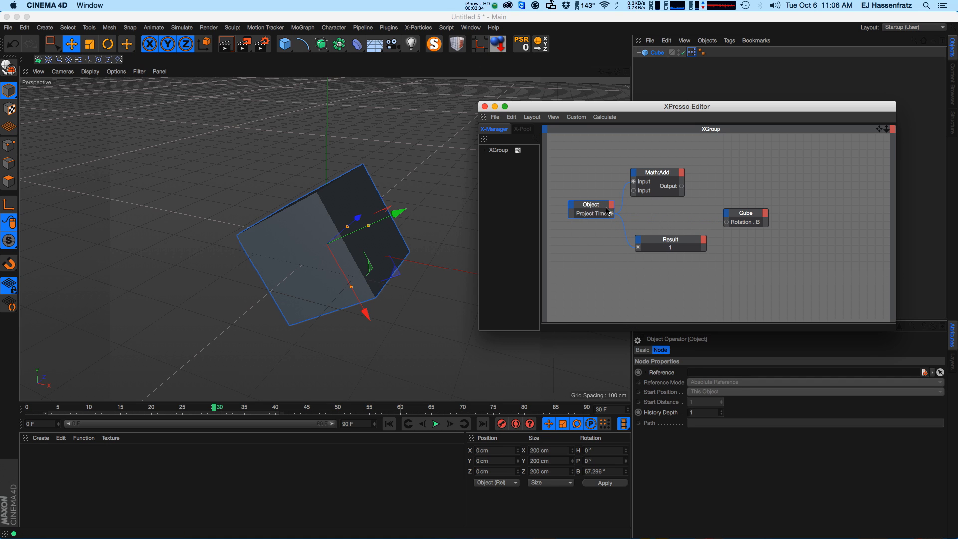
{"action": "left_click_drag", "start_coordinate": [594, 205], "coordinate": [586, 192]}
{"action": "left_click", "coordinate": [657, 172]}
{"action": "left_click_drag", "start_coordinate": [747, 108], "coordinate": [719, 79]}
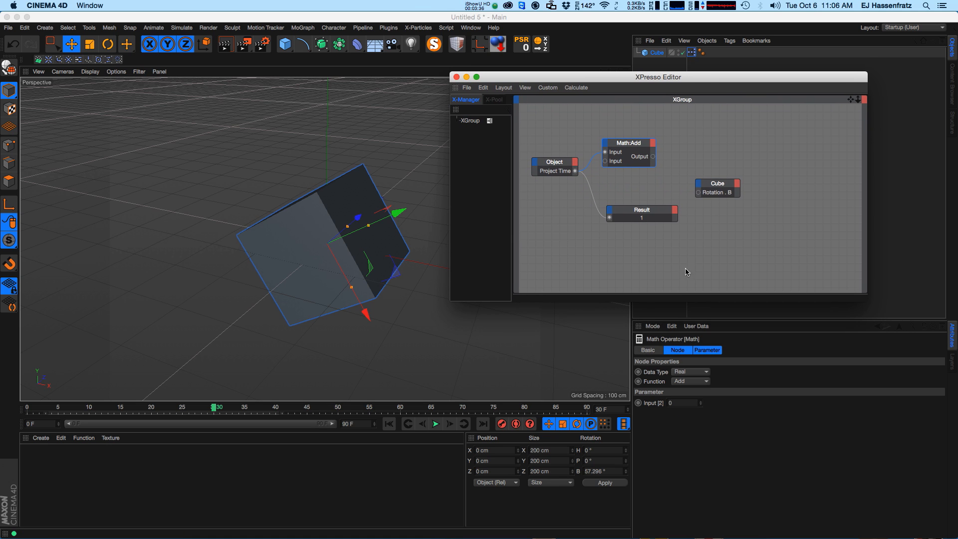
Switch the Math node's function to Multiply and wire its output into the cube's Rotation . B.
{"action": "left_click", "coordinate": [673, 381]}
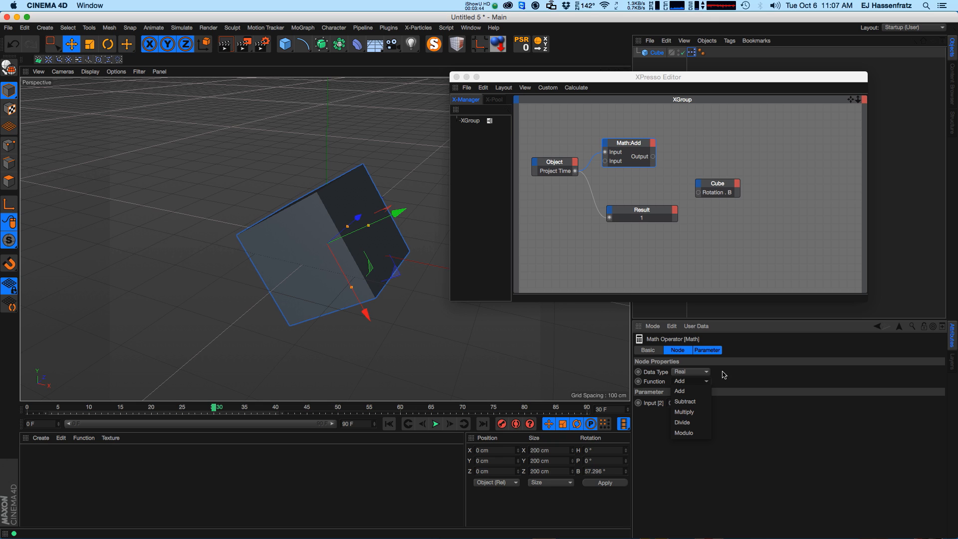
{"action": "left_click", "coordinate": [691, 411]}
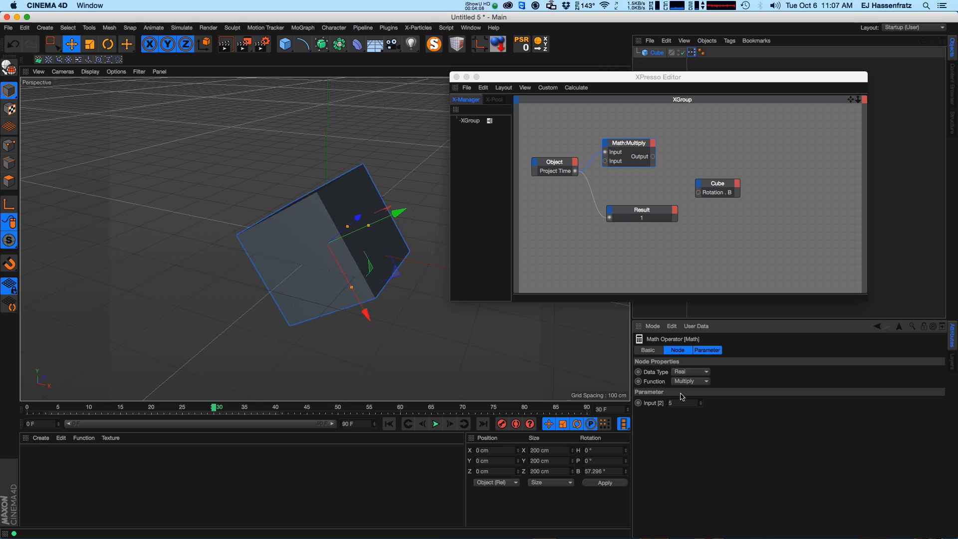
{"action": "left_click", "coordinate": [658, 162]}
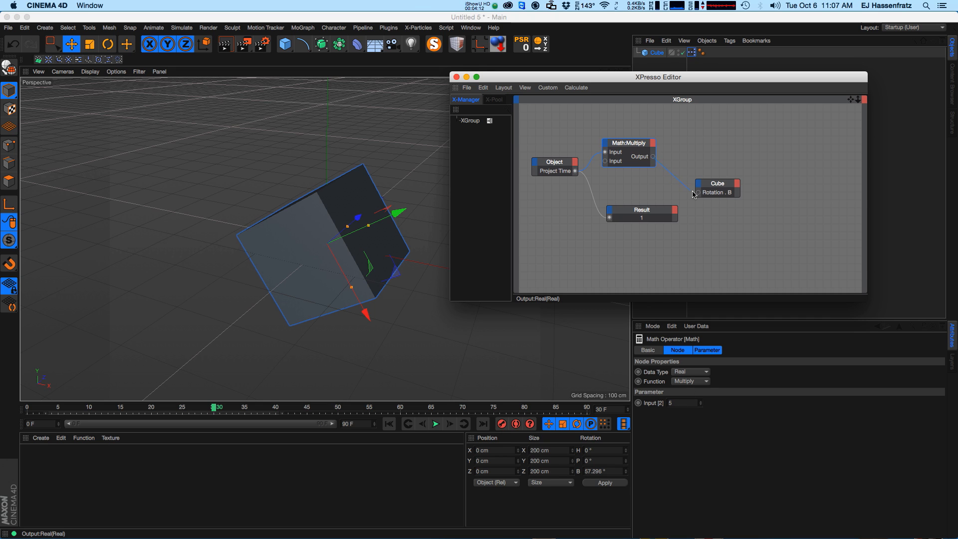
{"action": "left_click_drag", "start_coordinate": [692, 192], "coordinate": [698, 193]}
Play the animation from the start and set the Math node's second input to 10.
{"action": "left_click", "coordinate": [389, 424]}
{"action": "left_click", "coordinate": [436, 424]}
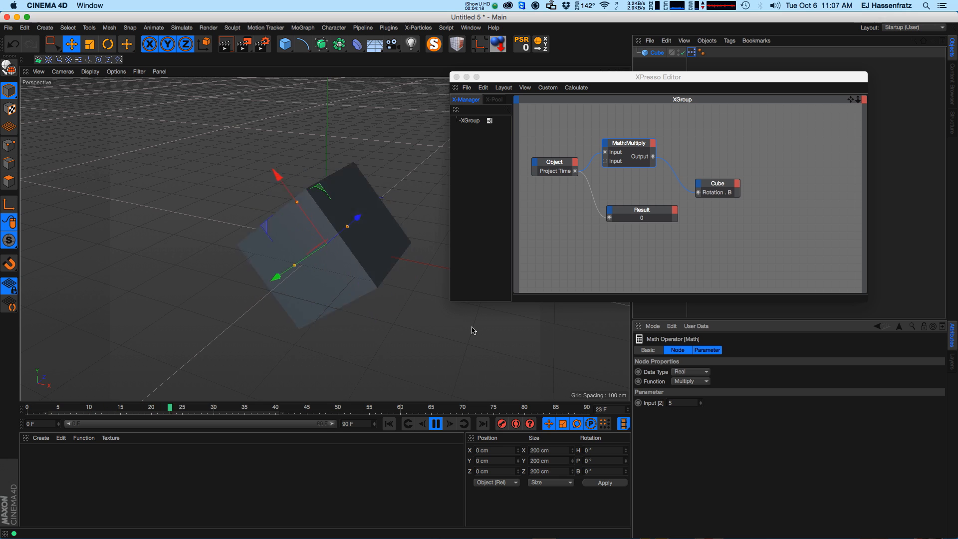
{"action": "left_click", "coordinate": [680, 403]}
{"action": "type", "text": "10"}
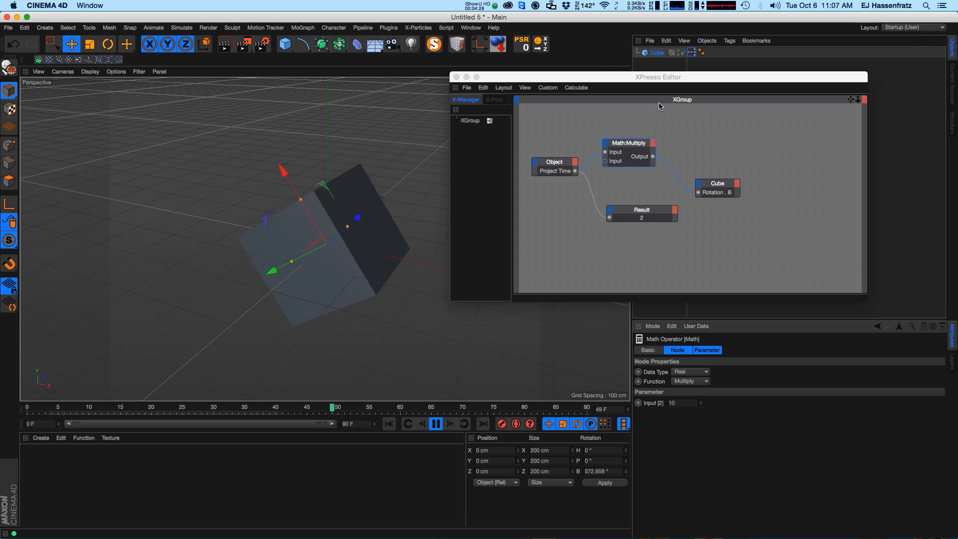
Open the project settings and add a General Time node to the XPresso graph.
{"action": "left_click_drag", "start_coordinate": [639, 79], "coordinate": [645, 86]}
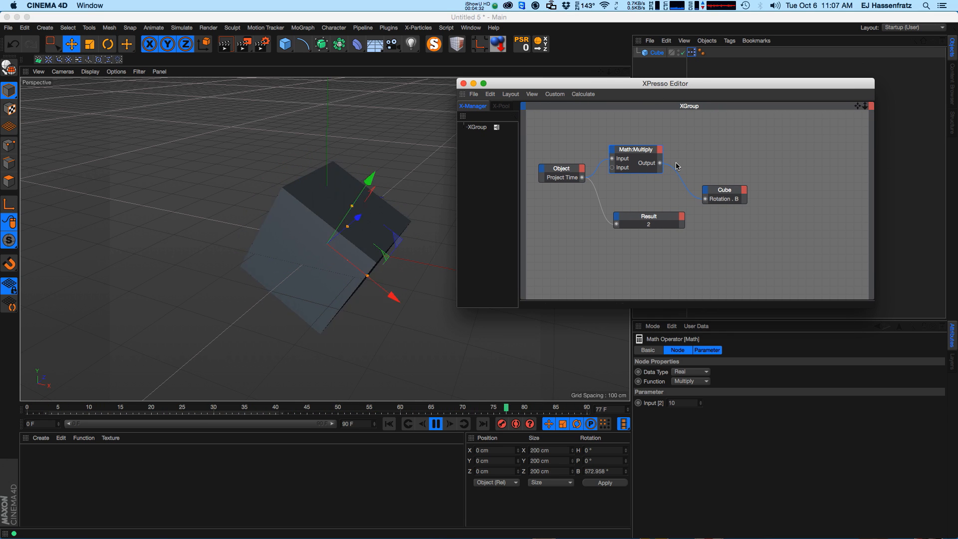
{"action": "left_click_drag", "start_coordinate": [556, 175], "coordinate": [551, 180]}
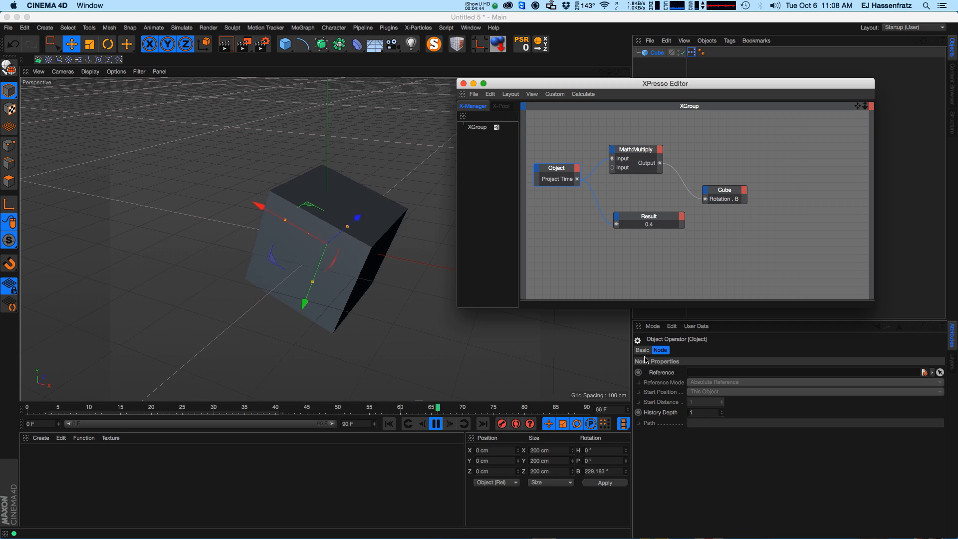
{"action": "key", "text": "super+d"}
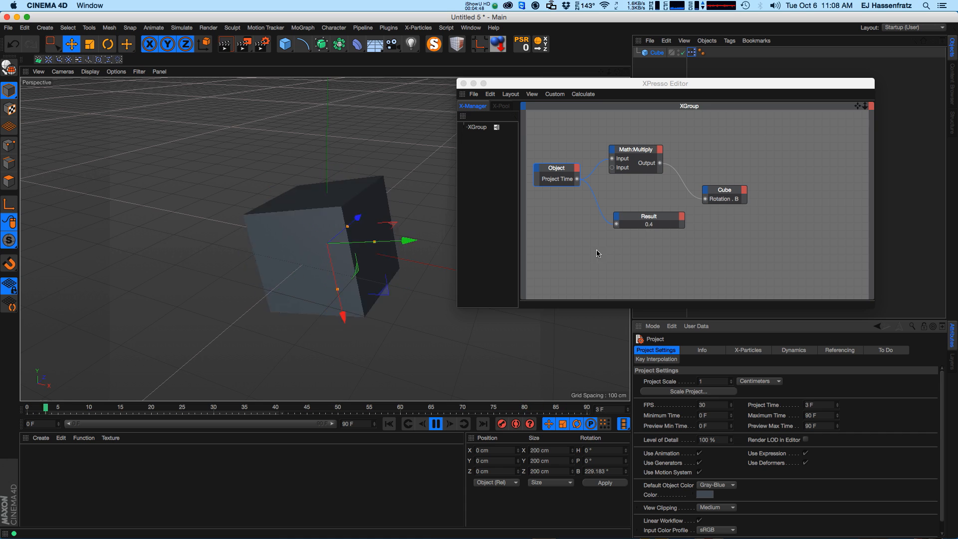
{"action": "left_click", "coordinate": [429, 428]}
{"action": "right_click", "coordinate": [564, 239]}
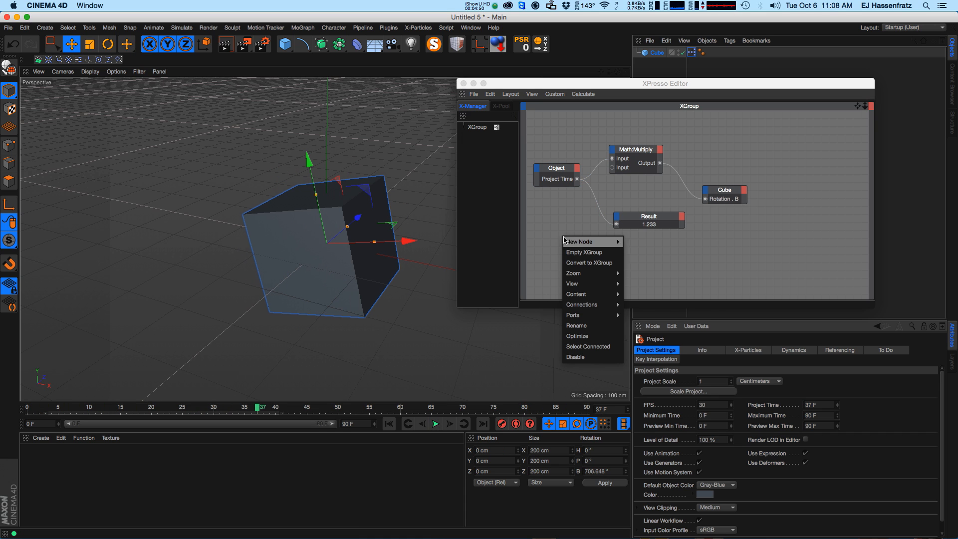
{"action": "mouse_move", "coordinate": [583, 241]}
{"action": "mouse_move", "coordinate": [644, 241]}
{"action": "mouse_move", "coordinate": [696, 241]}
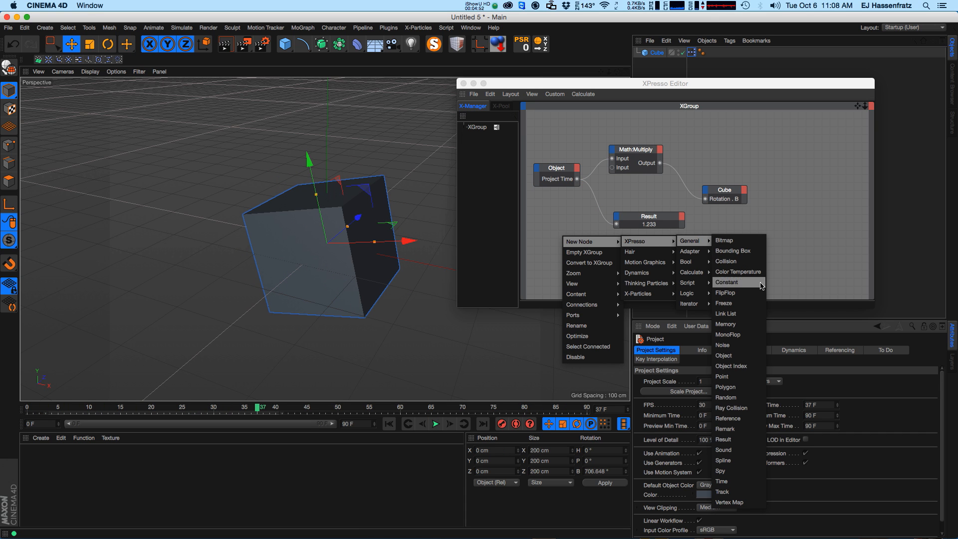
{"action": "left_click", "coordinate": [721, 481]}
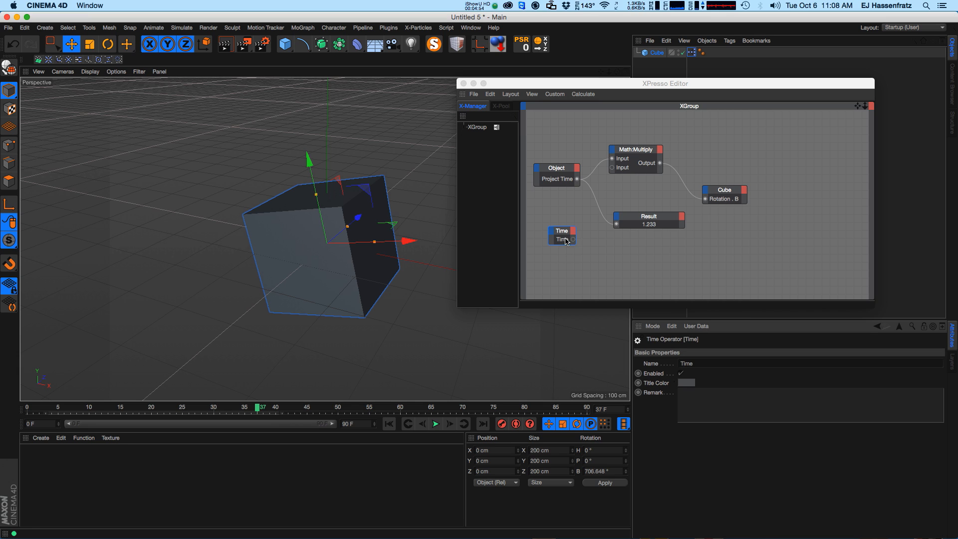
Add a Result node to the XPresso graph and wire the Time node's output into it.
{"action": "left_click_drag", "start_coordinate": [566, 241], "coordinate": [590, 236]}
{"action": "left_click_drag", "start_coordinate": [569, 237], "coordinate": [580, 238]}
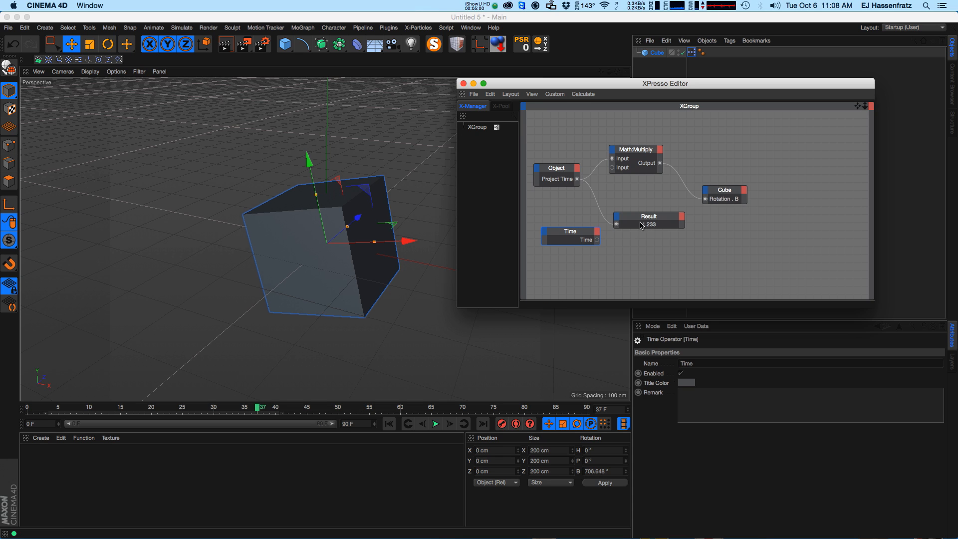
{"action": "right_click", "coordinate": [631, 241]}
{"action": "mouse_move", "coordinate": [648, 249]}
{"action": "mouse_move", "coordinate": [709, 249]}
{"action": "mouse_move", "coordinate": [758, 248]}
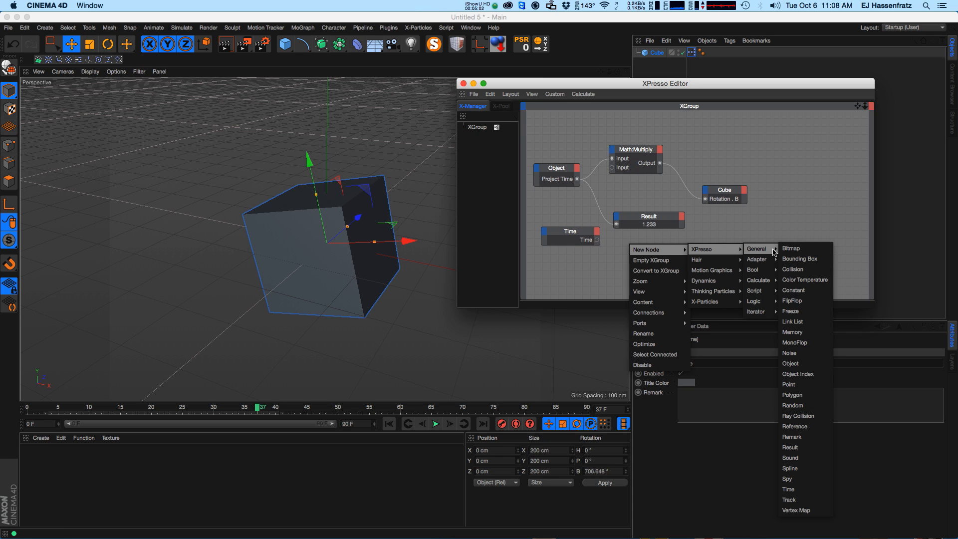
{"action": "left_click", "coordinate": [790, 447]}
{"action": "left_click_drag", "start_coordinate": [598, 240], "coordinate": [715, 251]}
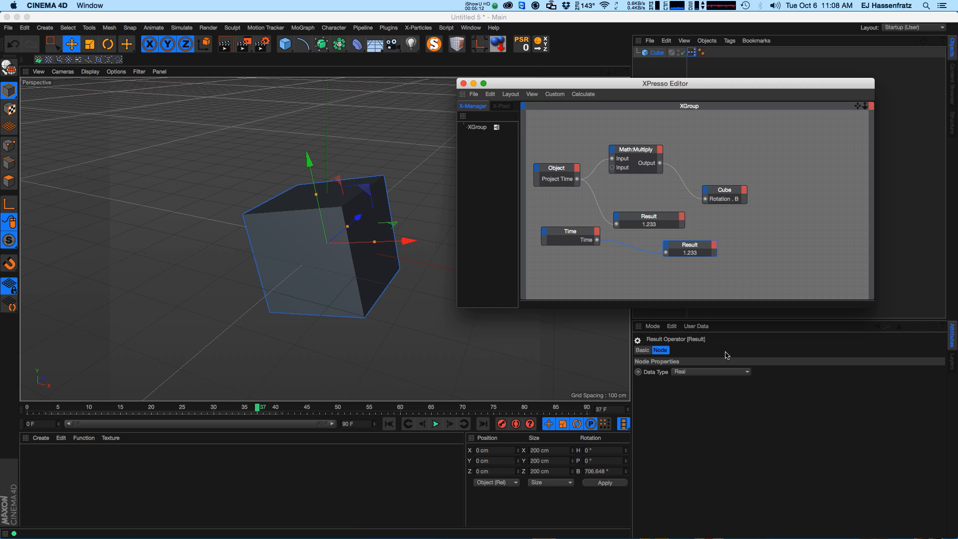
Rearrange the Time and Object nodes and open the project settings.
{"action": "mouse_move", "coordinate": [583, 244]}
{"action": "left_mouse_down"}
{"action": "mouse_move", "coordinate": [591, 253]}
{"action": "mouse_move", "coordinate": [583, 249]}
{"action": "left_mouse_up"}
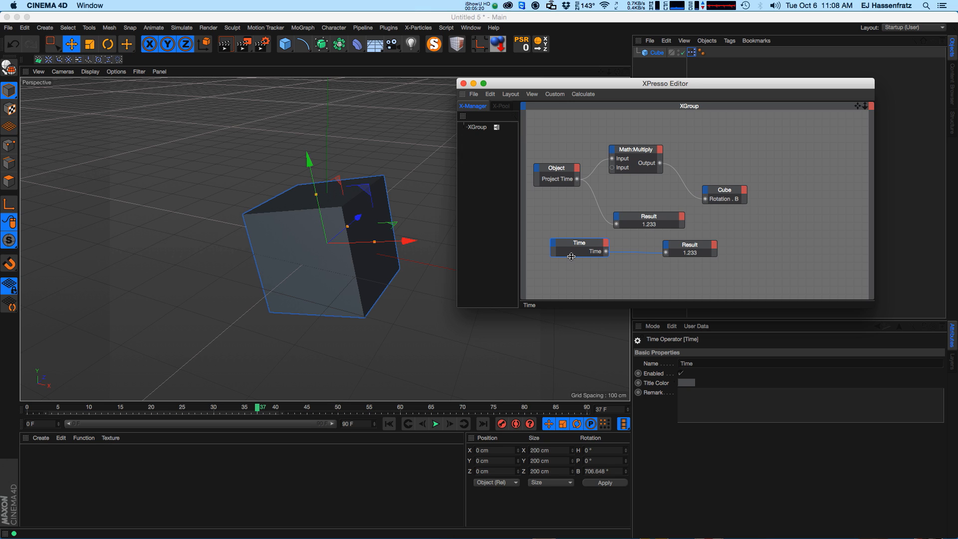
{"action": "left_click_drag", "start_coordinate": [553, 184], "coordinate": [554, 187]}
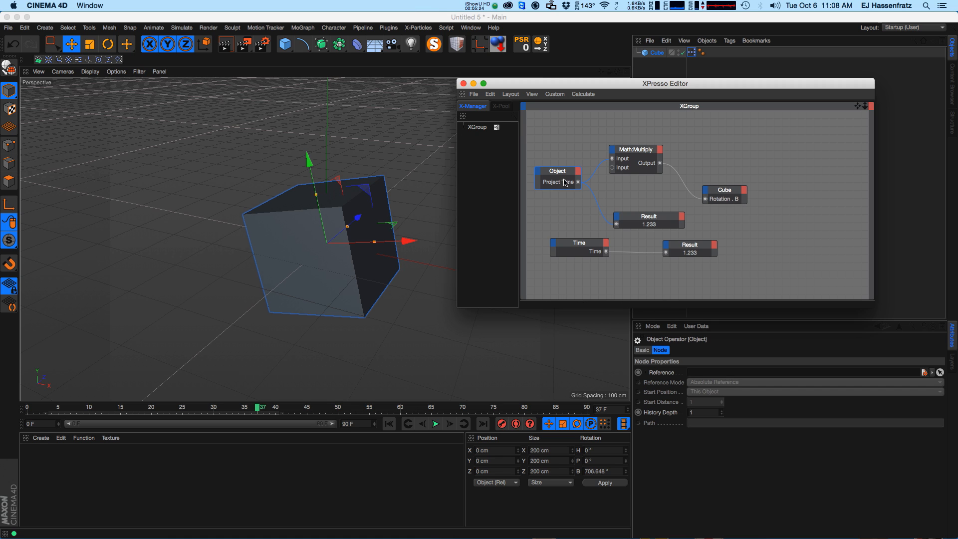
{"action": "key", "text": "super+d"}
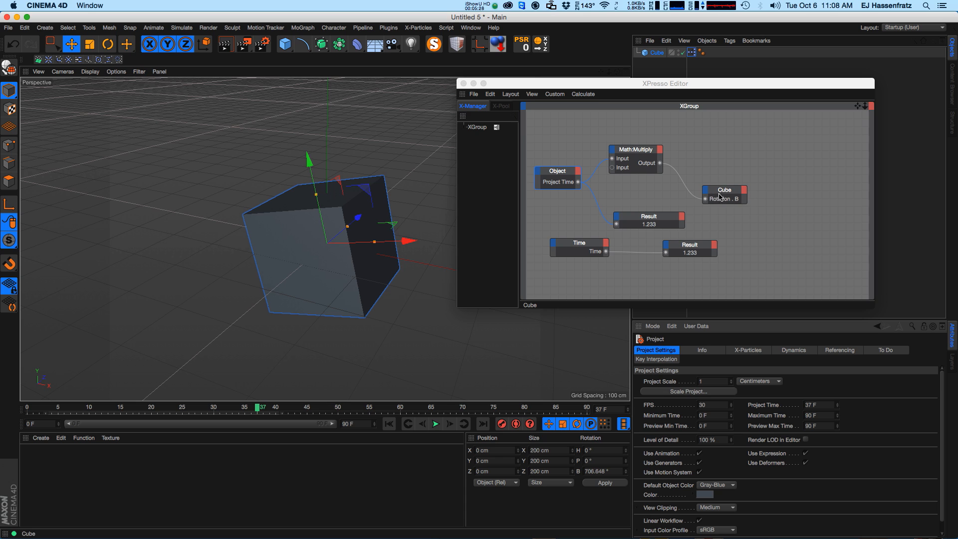
{"action": "right_click", "coordinate": [582, 277]}
{"action": "mouse_move", "coordinate": [598, 283]}
{"action": "mouse_move", "coordinate": [654, 283]}
{"action": "mouse_move", "coordinate": [706, 282]}
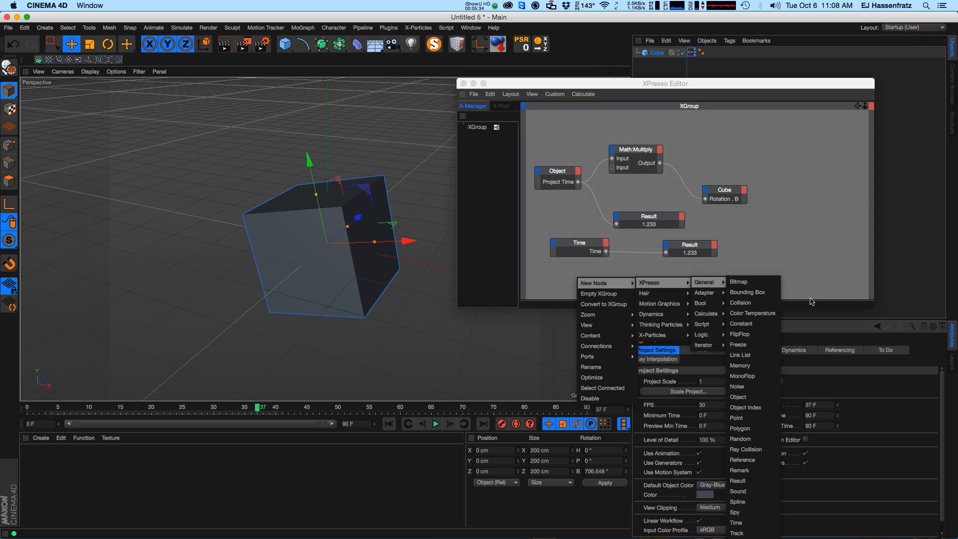
{"action": "left_click", "coordinate": [809, 243]}
Delete the Time node and its Result node from the graph.
{"action": "left_click_drag", "start_coordinate": [542, 236], "coordinate": [718, 265]}
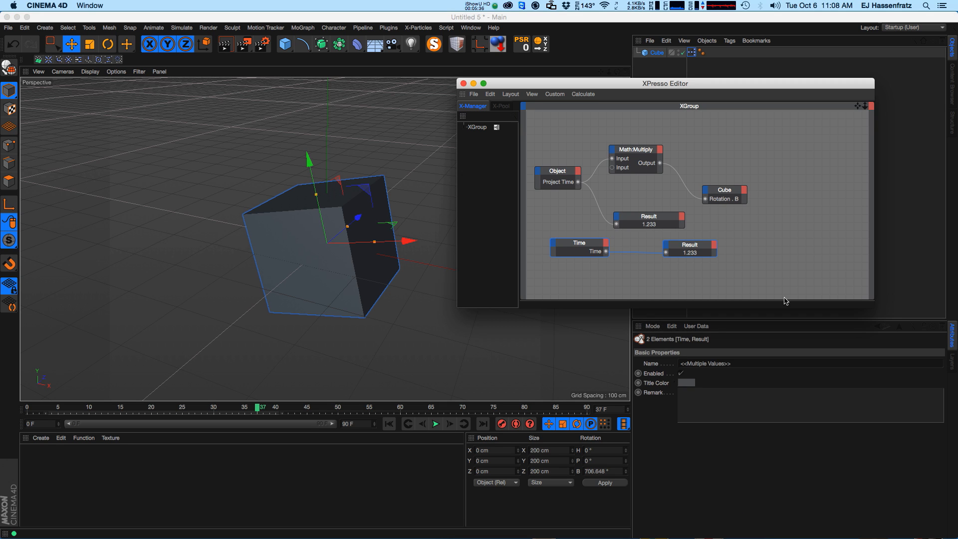
{"action": "key", "text": "Delete"}
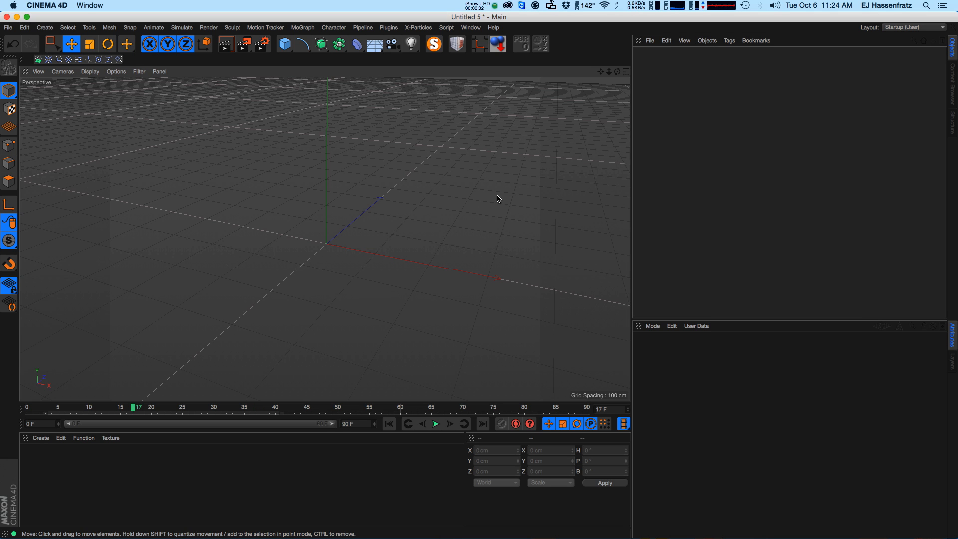
Create a cube and a new material, and open the material in the Material Editor.
{"action": "left_click", "coordinate": [285, 44]}
{"action": "double_click", "coordinate": [40, 480]}
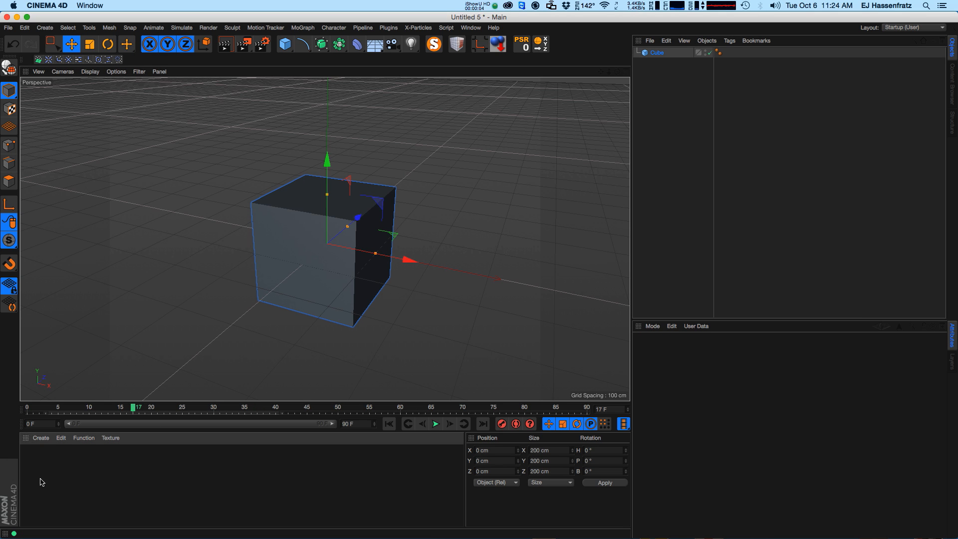
{"action": "double_click", "coordinate": [40, 461]}
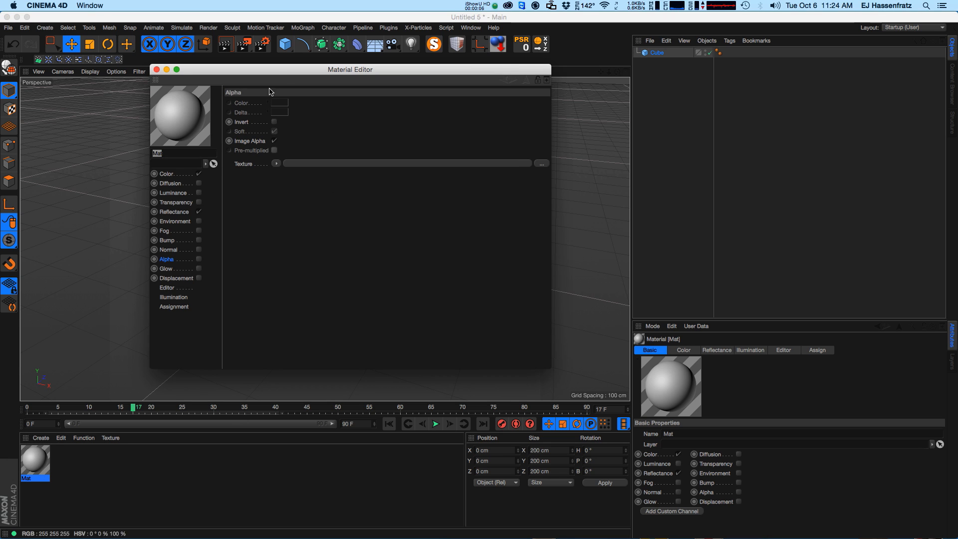
{"action": "left_click_drag", "start_coordinate": [289, 72], "coordinate": [538, 148]}
Enable the material's Bump channel and load a Noise shader as its texture.
{"action": "left_click", "coordinate": [432, 263]}
{"action": "left_click", "coordinate": [458, 290]}
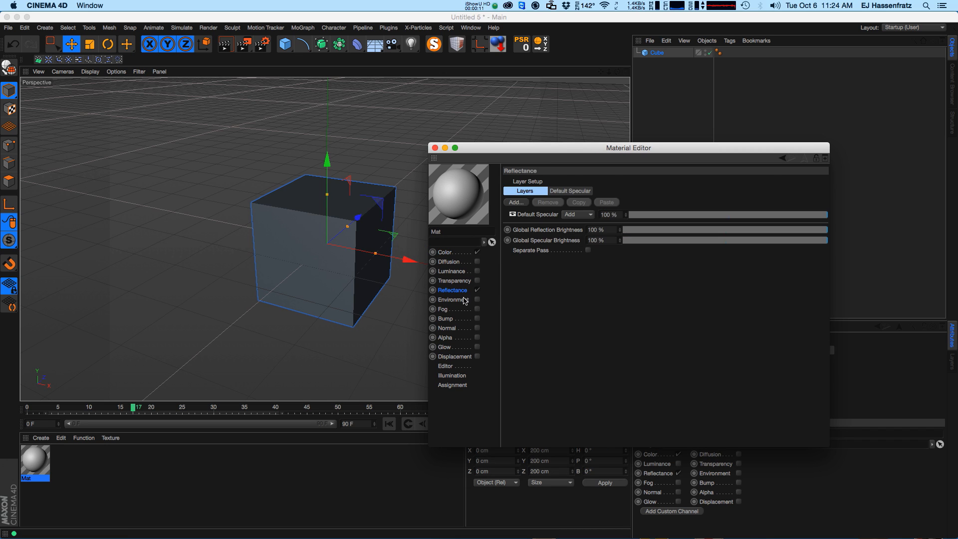
{"action": "left_click", "coordinate": [456, 262]}
{"action": "left_click", "coordinate": [459, 320]}
{"action": "left_click", "coordinate": [476, 318]}
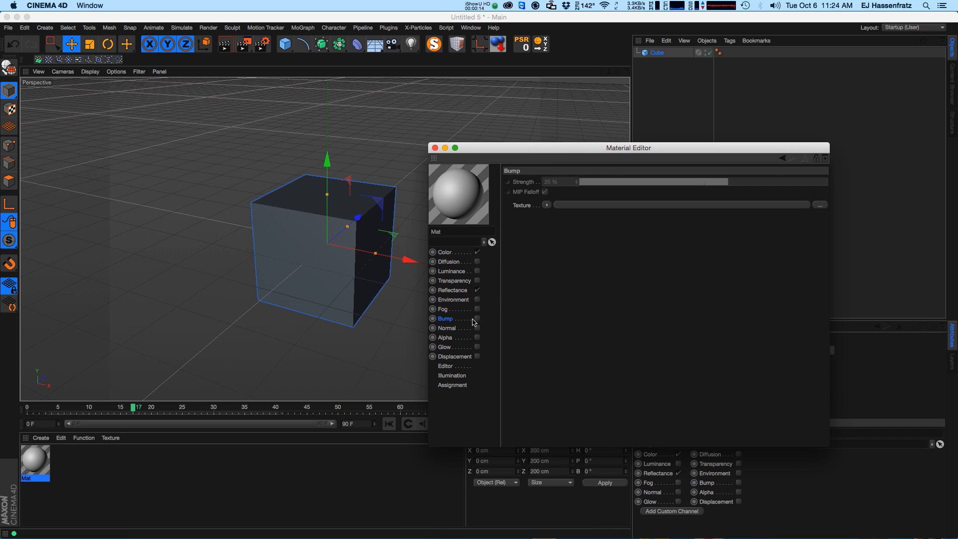
{"action": "left_click", "coordinate": [547, 205]}
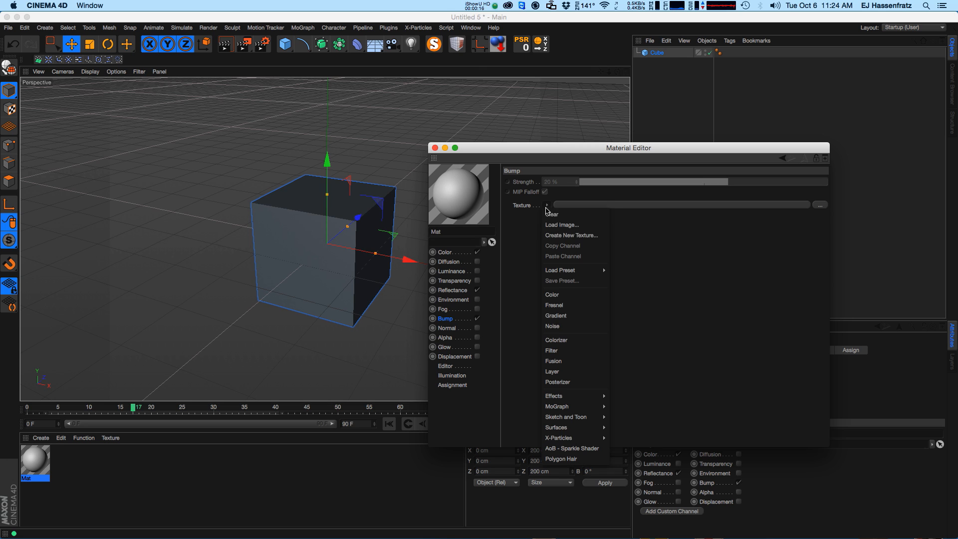
{"action": "left_click", "coordinate": [559, 325]}
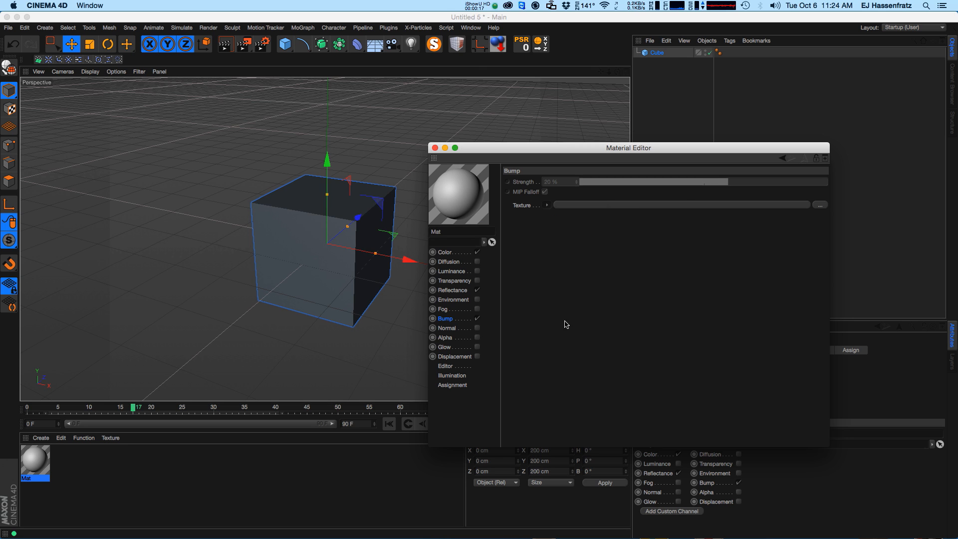
Wrap the Bump texture's noise in a Layer shader.
{"action": "left_click", "coordinate": [567, 207]}
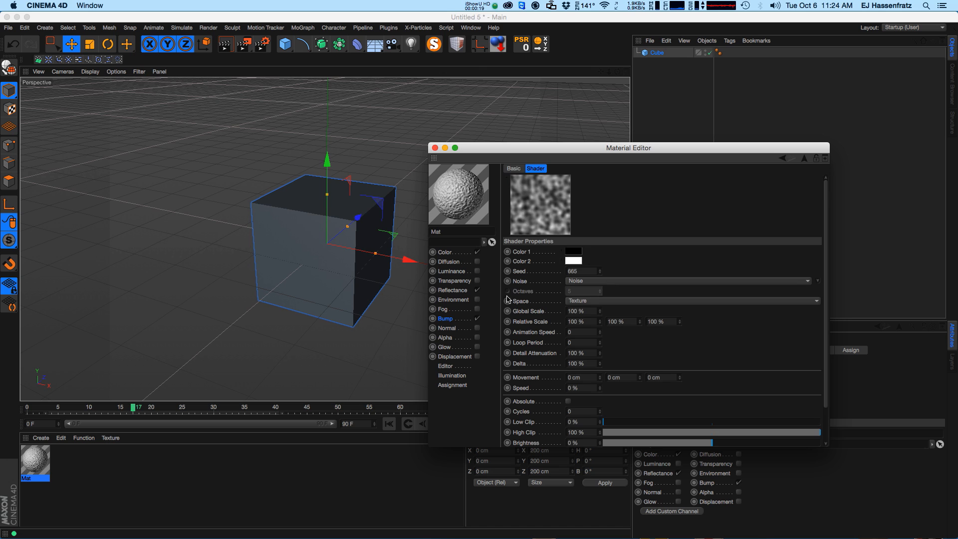
{"action": "left_click", "coordinate": [452, 322]}
{"action": "left_click", "coordinate": [548, 206]}
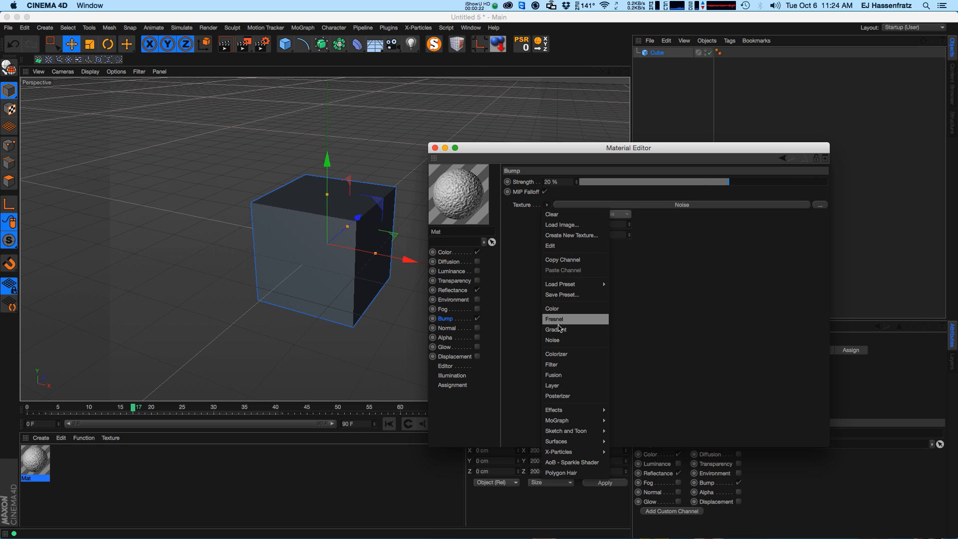
{"action": "left_click", "coordinate": [552, 385]}
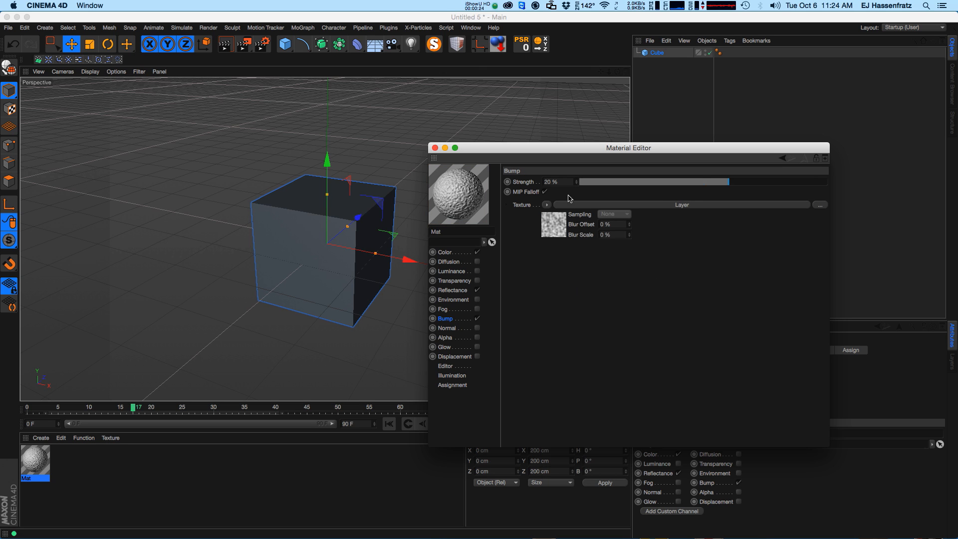
Add a second Noise shader layer and set its noise type to Gaseous.
{"action": "left_click", "coordinate": [569, 209]}
{"action": "left_click", "coordinate": [584, 264]}
{"action": "left_click", "coordinate": [554, 261]}
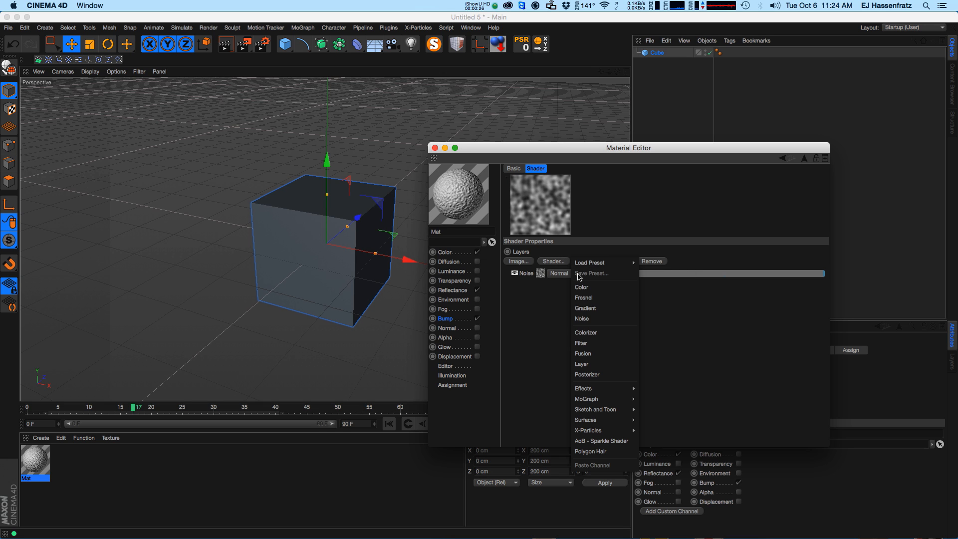
{"action": "left_click", "coordinate": [599, 320]}
{"action": "left_click", "coordinate": [541, 274]}
{"action": "left_click", "coordinate": [626, 283]}
{"action": "left_click", "coordinate": [635, 342]}
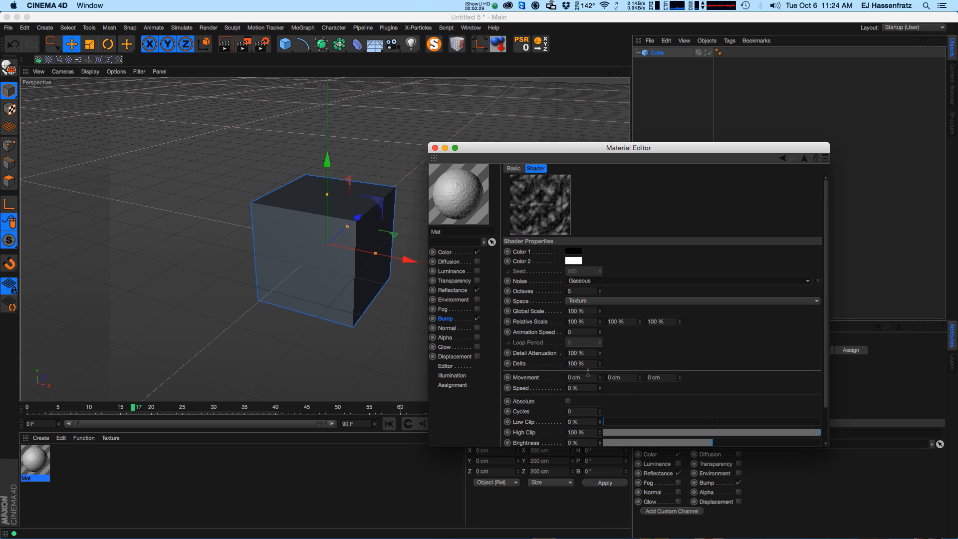
Set the top noise layer's blend mode to Screen and its global scale to 500%.
{"action": "left_click", "coordinate": [453, 322]}
{"action": "left_click", "coordinate": [564, 227]}
{"action": "left_click", "coordinate": [569, 273]}
{"action": "left_click", "coordinate": [569, 308]}
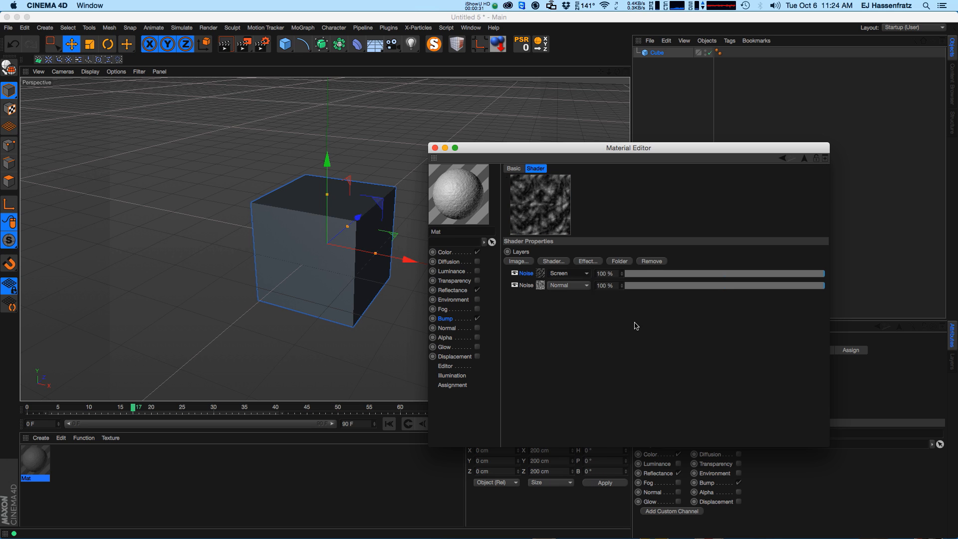
{"action": "left_click", "coordinate": [541, 273]}
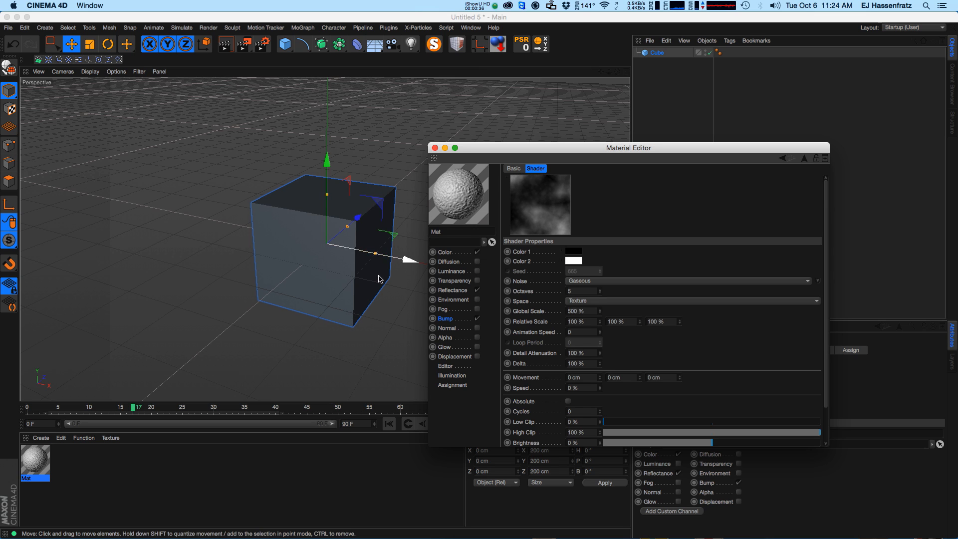
Set the Bump channel's strength to 60%.
{"action": "left_click", "coordinate": [444, 320]}
{"action": "left_click", "coordinate": [576, 206]}
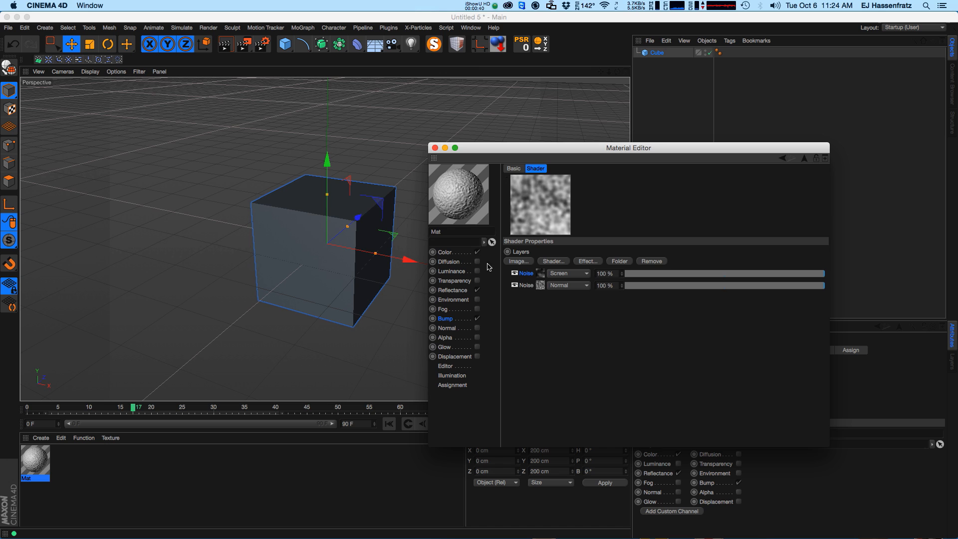
{"action": "left_click", "coordinate": [446, 318]}
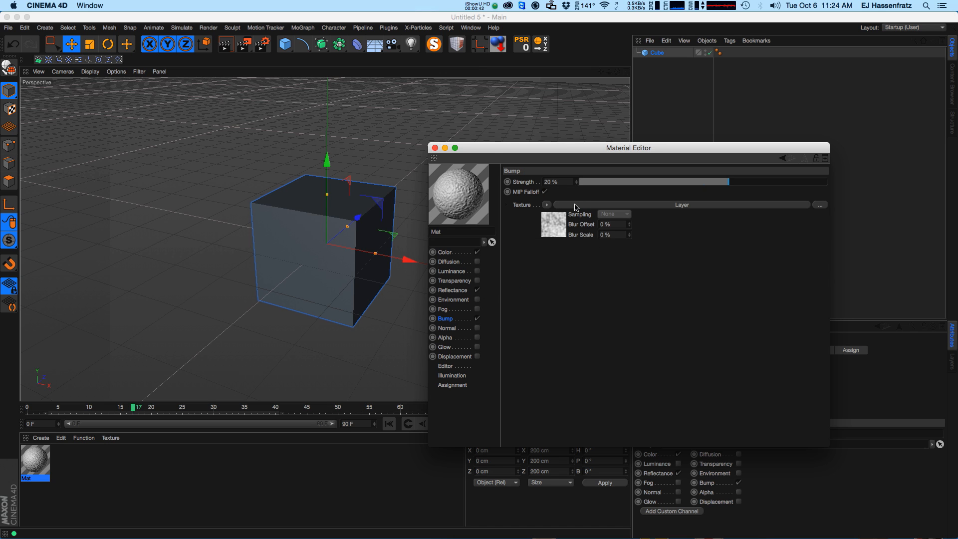
{"action": "left_click_drag", "start_coordinate": [701, 187], "coordinate": [788, 184]}
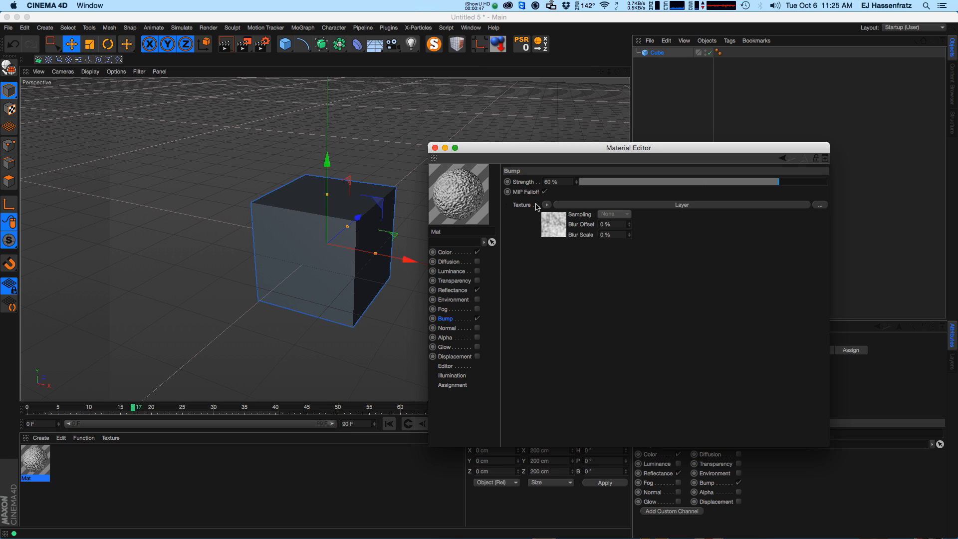
Copy the Bump texture channel into the Diffusion channel's texture and enable Diffusion.
{"action": "left_click", "coordinate": [547, 205]}
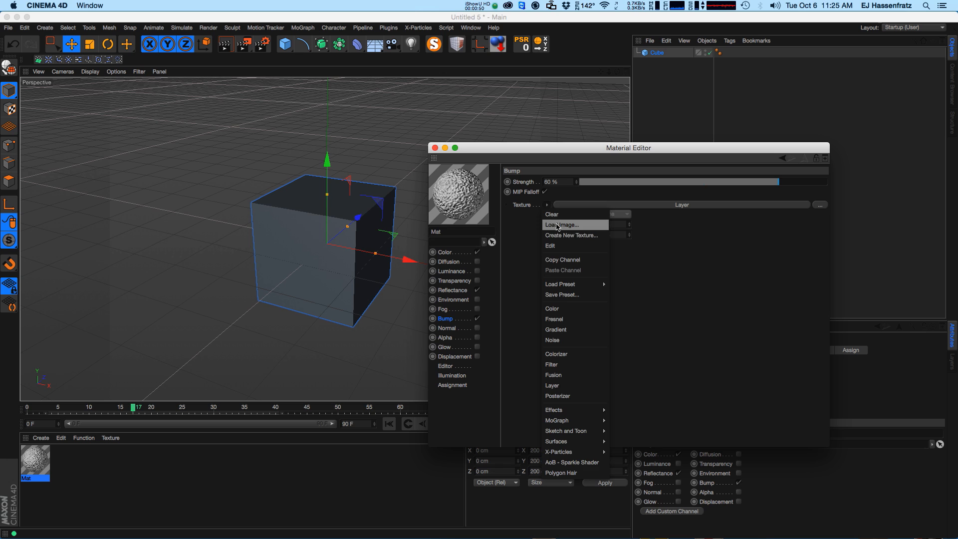
{"action": "left_click", "coordinate": [609, 274]}
{"action": "left_click", "coordinate": [458, 264]}
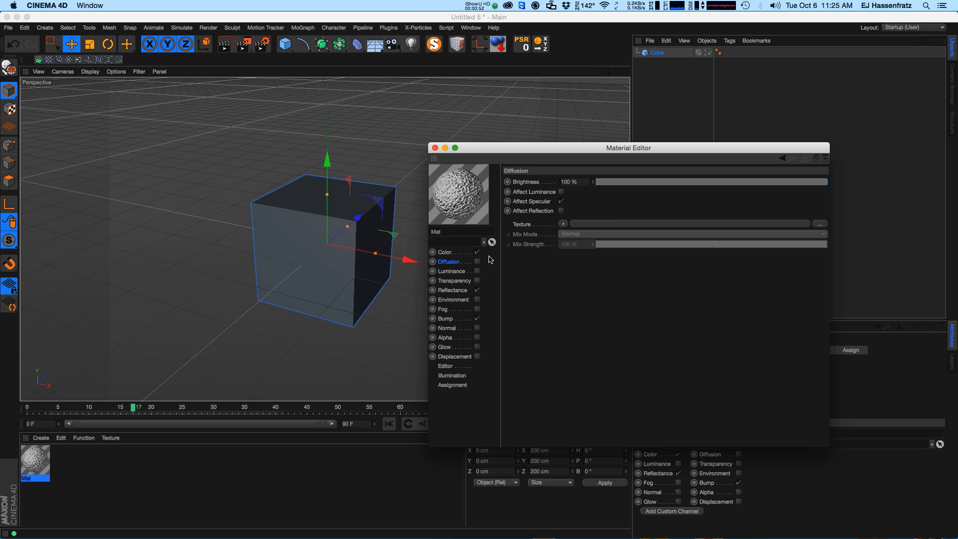
{"action": "right_click", "coordinate": [530, 224]}
{"action": "left_click", "coordinate": [520, 252]}
{"action": "left_click", "coordinate": [563, 223]}
{"action": "left_click", "coordinate": [591, 274]}
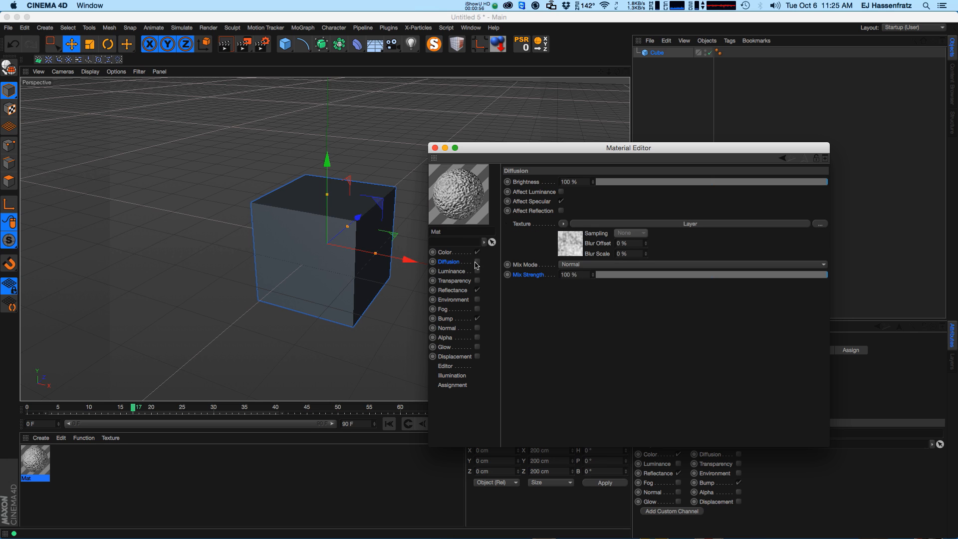
{"action": "left_click", "coordinate": [477, 261]}
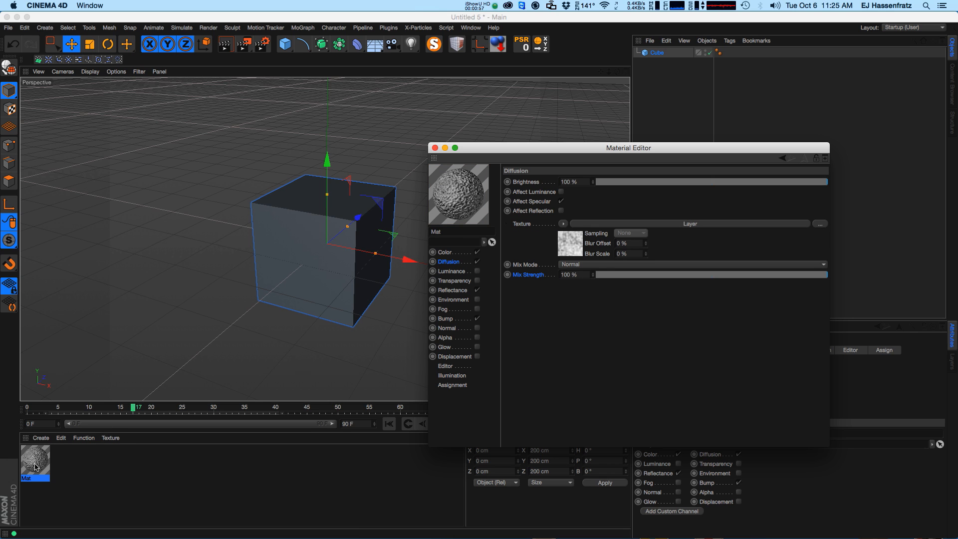
Apply the material to the cube, add a sphere, and move the material tag onto the sphere.
{"action": "left_click_drag", "start_coordinate": [35, 461], "coordinate": [319, 318]}
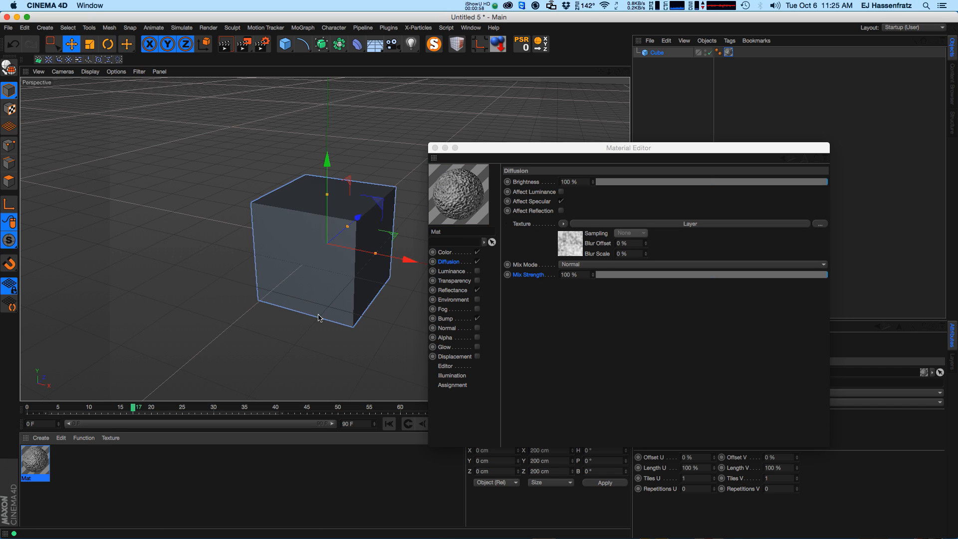
{"action": "left_click", "coordinate": [285, 44]}
{"action": "left_click", "coordinate": [316, 151]}
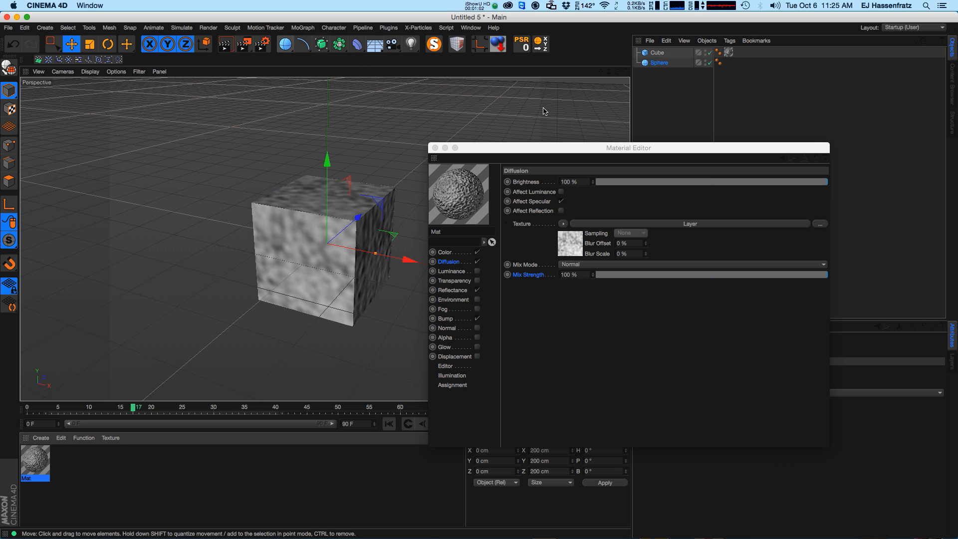
{"action": "left_click_drag", "start_coordinate": [728, 51], "coordinate": [734, 63]}
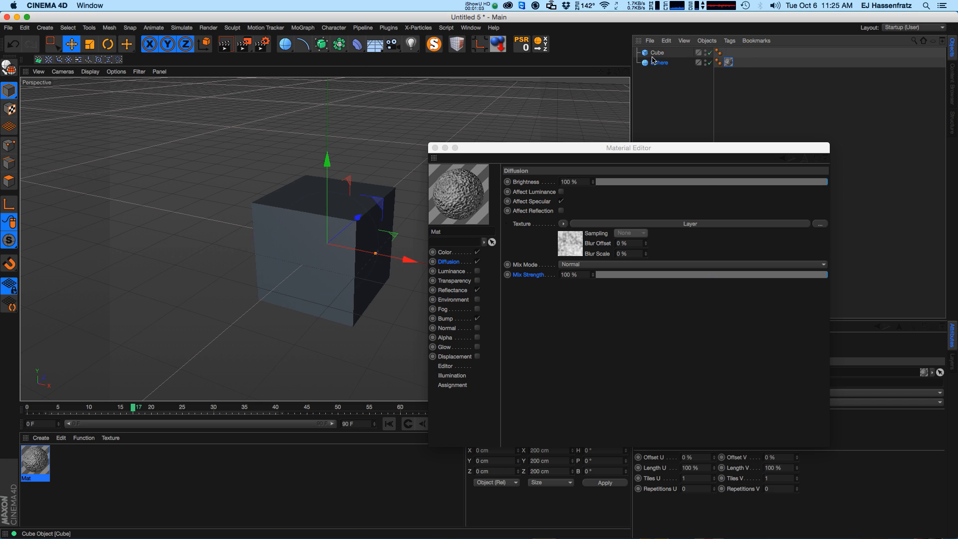
Delete the cube and render the perspective viewport.
{"action": "left_click", "coordinate": [663, 53]}
{"action": "key", "text": "Delete"}
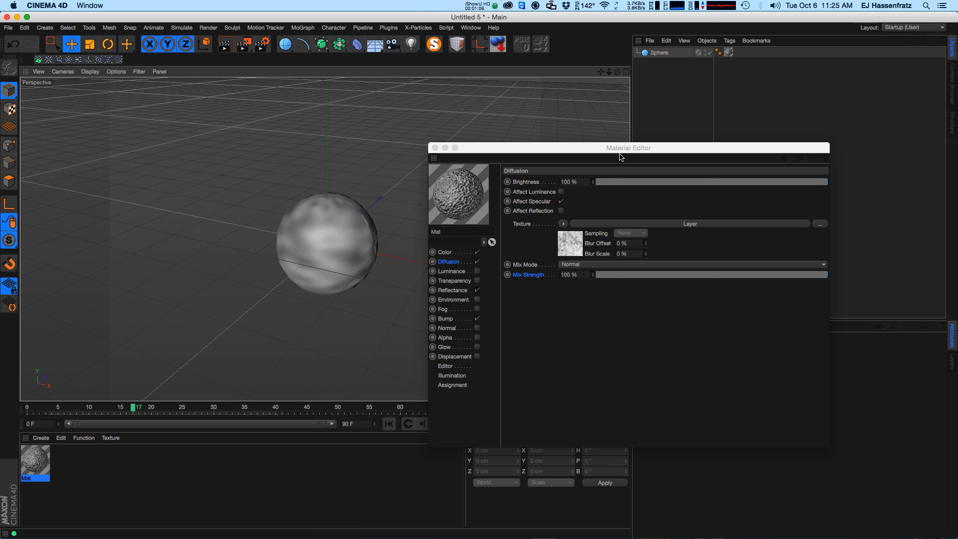
{"action": "left_click_drag", "start_coordinate": [516, 148], "coordinate": [529, 141]}
{"action": "left_click", "coordinate": [225, 45]}
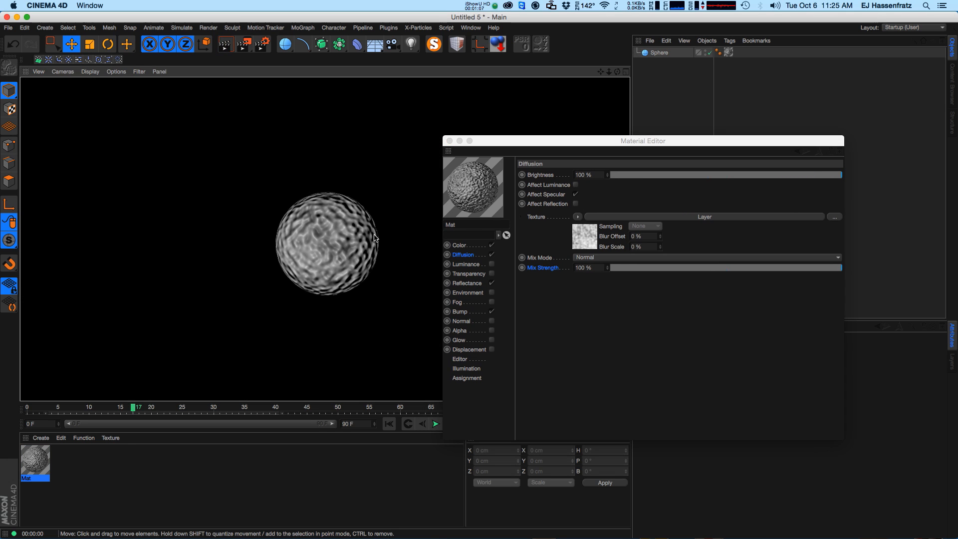
Open the Diffusion channel's Layer shader for editing.
{"action": "left_click", "coordinate": [608, 217]}
{"action": "left_click", "coordinate": [607, 217]}
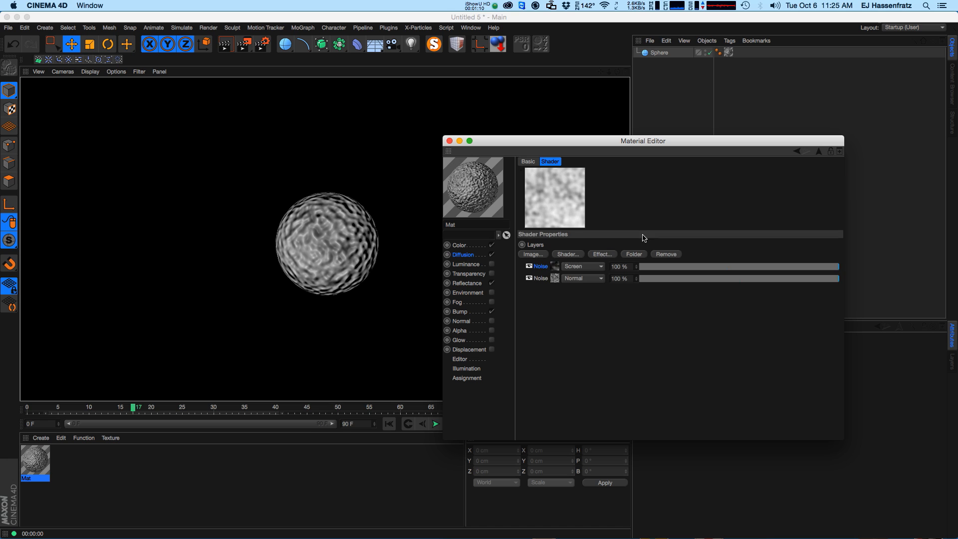
In the Bump channel's Layer shader, set the first Noise layer's noise type to Buya.
{"action": "left_click", "coordinate": [460, 311]}
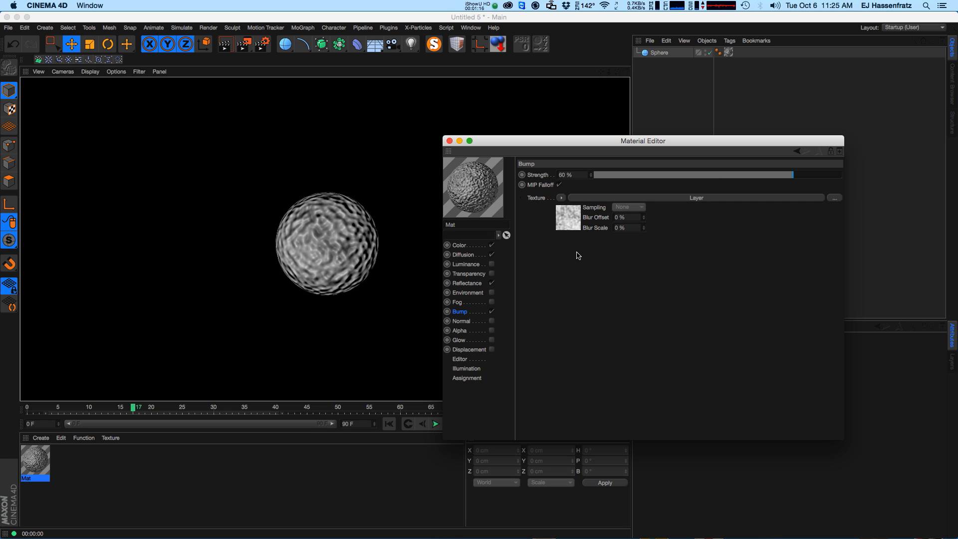
{"action": "left_click", "coordinate": [602, 198]}
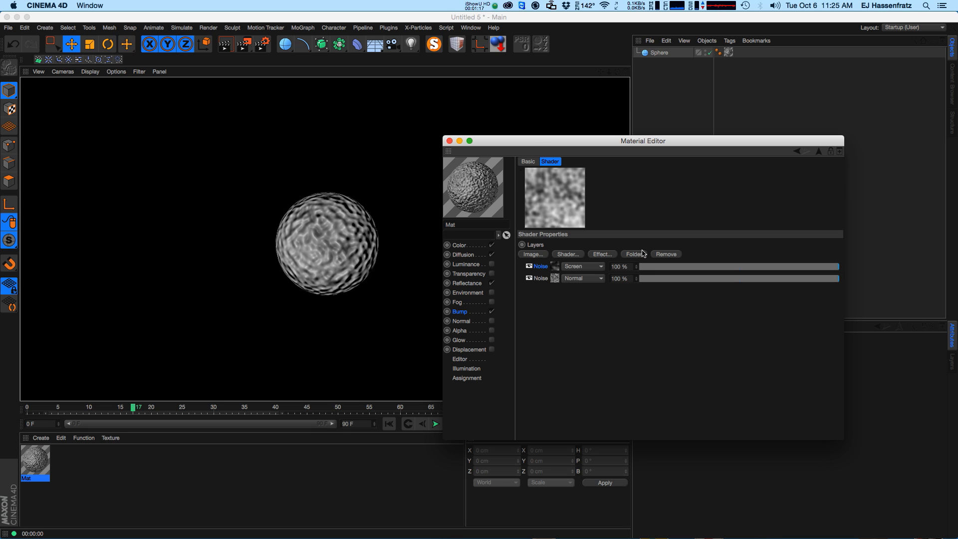
{"action": "left_click", "coordinate": [555, 269]}
{"action": "left_click", "coordinate": [641, 274]}
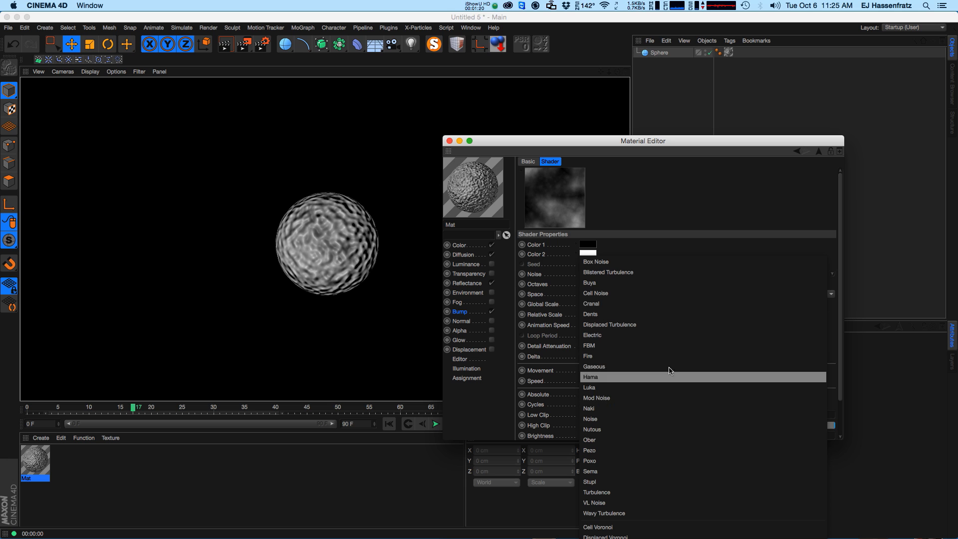
{"action": "left_click", "coordinate": [653, 283]}
{"action": "left_click", "coordinate": [625, 279]}
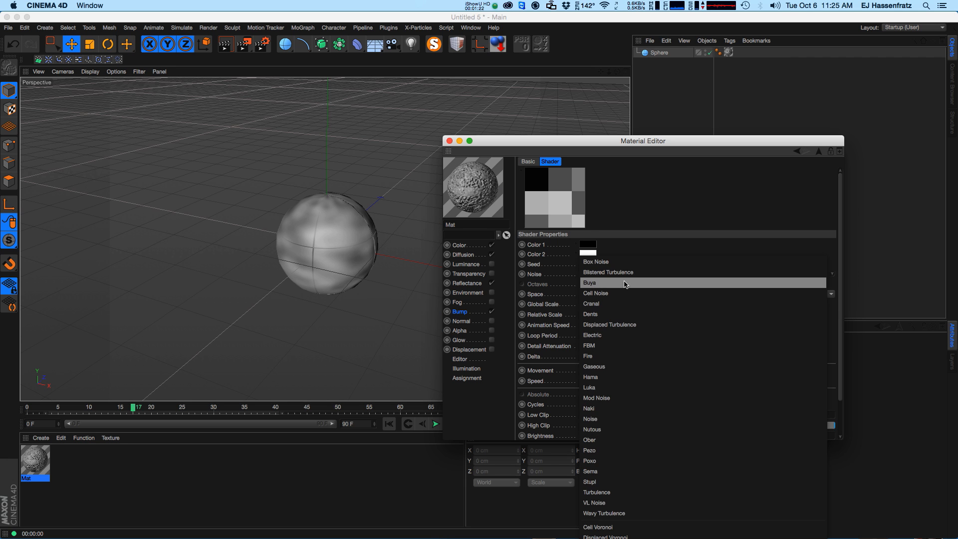
{"action": "left_click", "coordinate": [625, 283]}
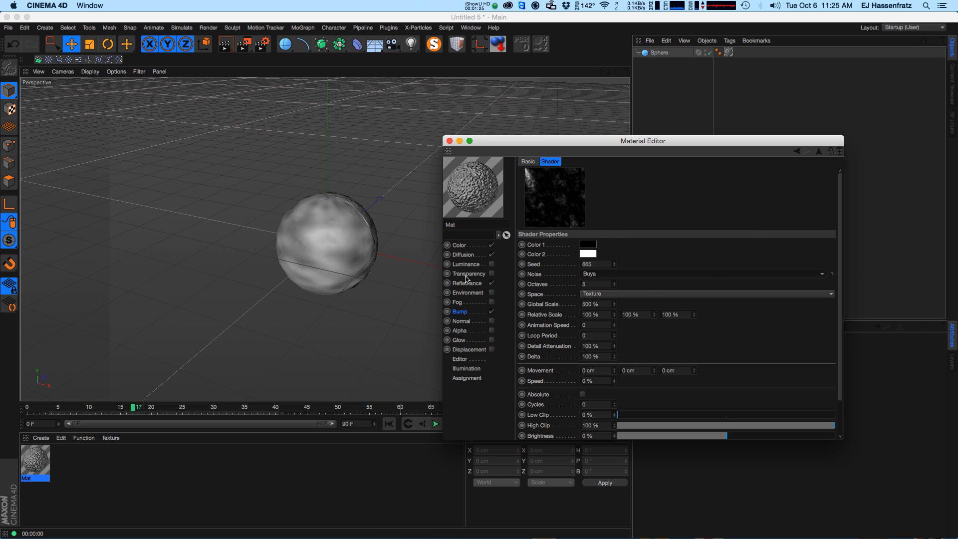
In the Diffusion channel's Layer shader, set the first Noise layer's noise type to Buya as well.
{"action": "left_click", "coordinate": [460, 311]}
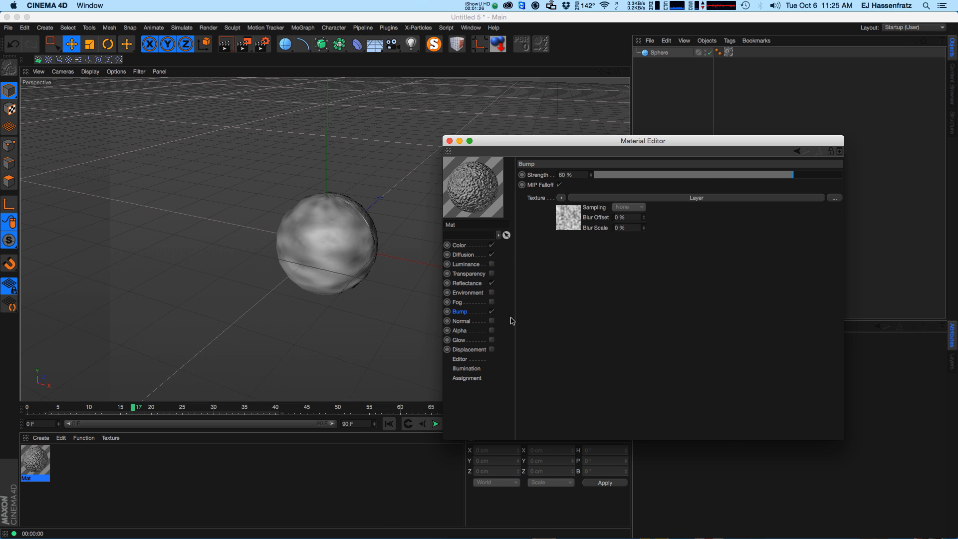
{"action": "left_click", "coordinate": [474, 264]}
{"action": "left_click", "coordinate": [474, 257]}
{"action": "left_click", "coordinate": [694, 222]}
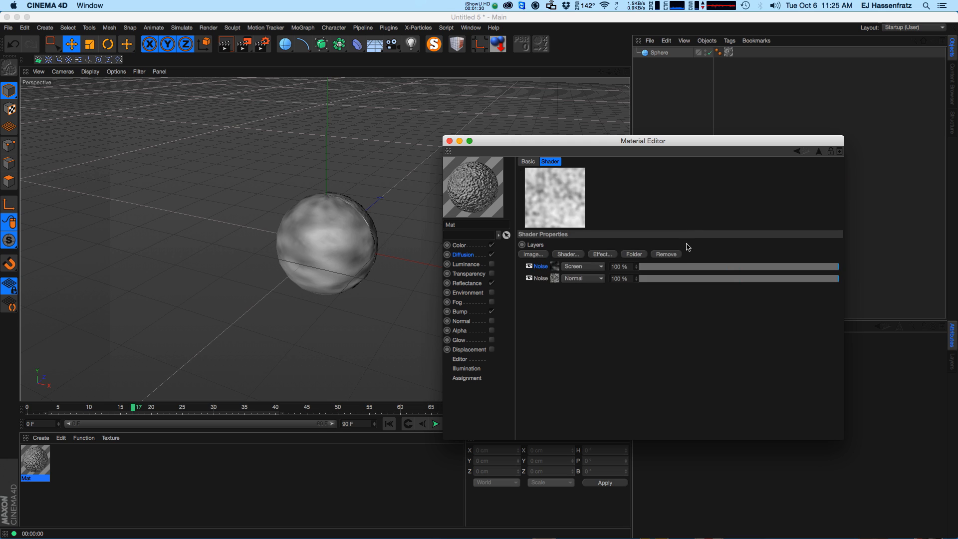
{"action": "left_click", "coordinate": [556, 270]}
{"action": "left_click", "coordinate": [606, 274]}
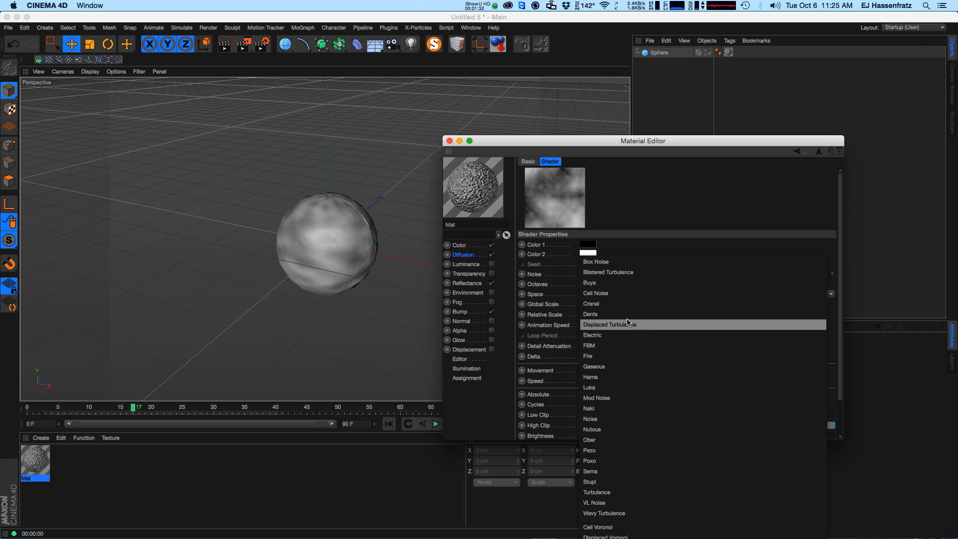
{"action": "left_click", "coordinate": [615, 288]}
Copy the Bump channel's texture and paste it into the Diffusion channel's texture.
{"action": "left_click", "coordinate": [477, 312]}
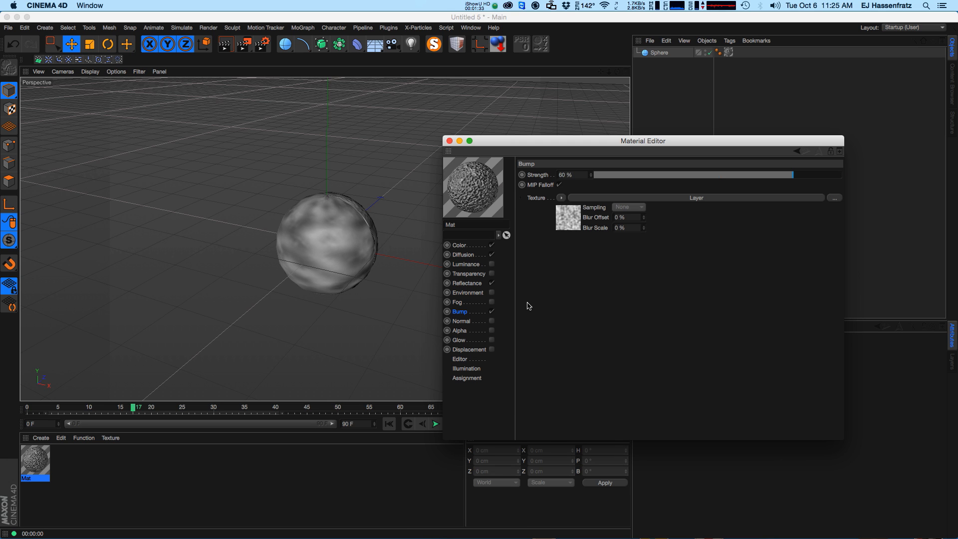
{"action": "left_click", "coordinate": [561, 197]}
{"action": "left_click", "coordinate": [579, 249]}
{"action": "left_click", "coordinate": [463, 255]}
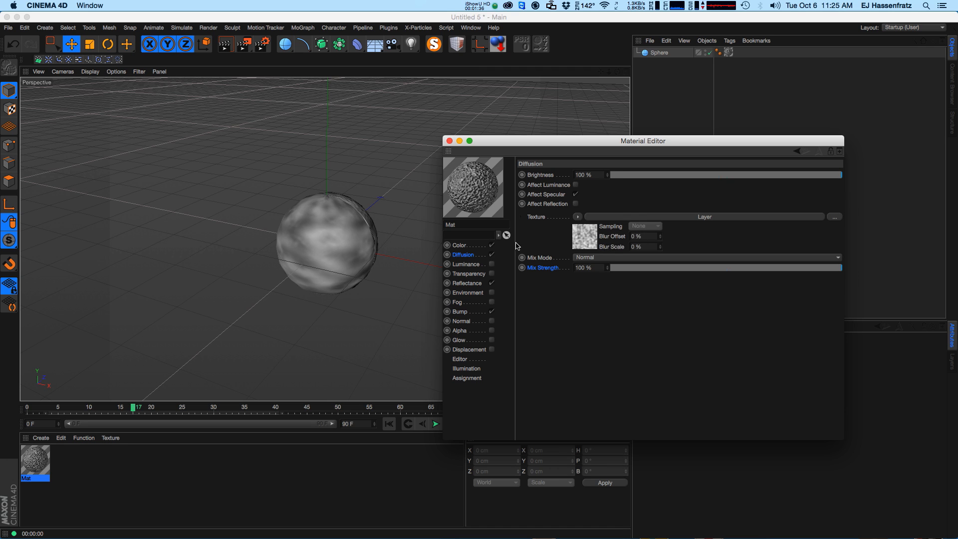
{"action": "left_click", "coordinate": [577, 217]}
{"action": "left_click", "coordinate": [606, 275]}
Set the Bump channel's Texture parameter as an XPresso driver.
{"action": "left_click", "coordinate": [459, 312]}
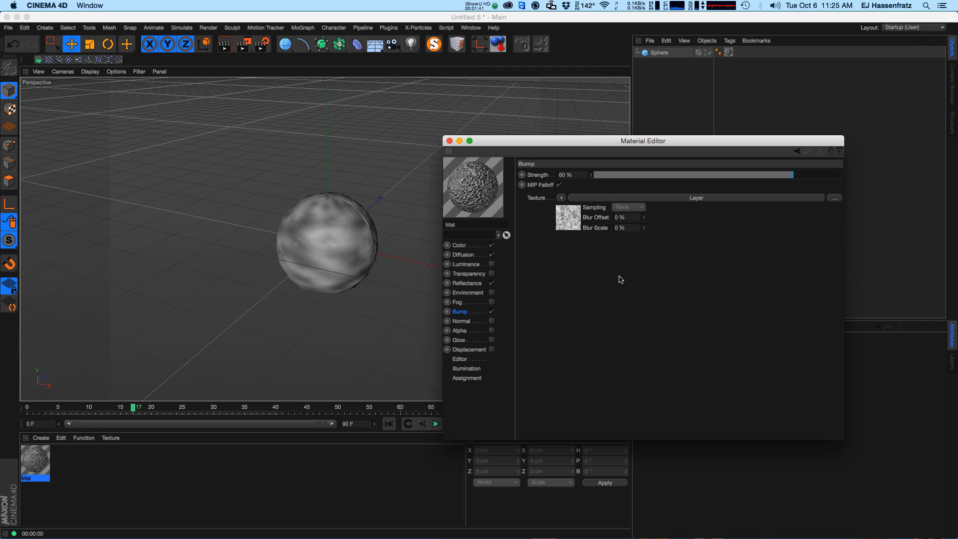
{"action": "right_click", "coordinate": [541, 201]}
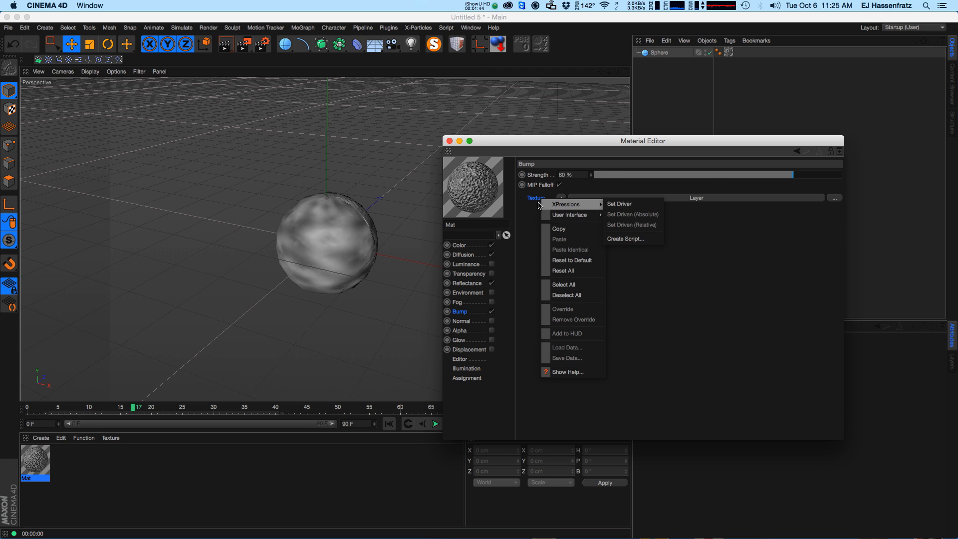
{"action": "left_click", "coordinate": [522, 199]}
{"action": "right_click", "coordinate": [542, 200]}
{"action": "mouse_move", "coordinate": [579, 202]}
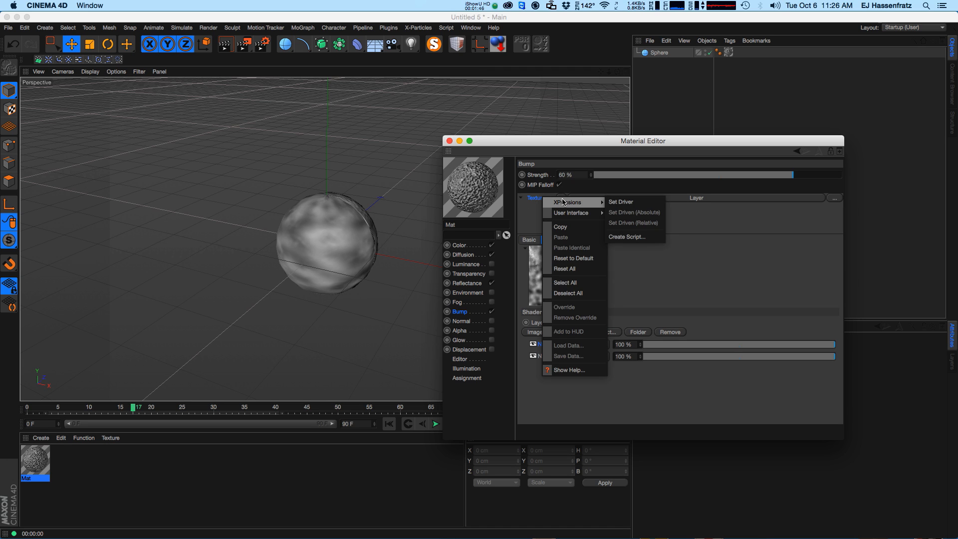
{"action": "left_click", "coordinate": [621, 202]}
Set the Diffusion channel's Texture parameter as XPresso driven (absolute).
{"action": "left_click", "coordinate": [464, 255]}
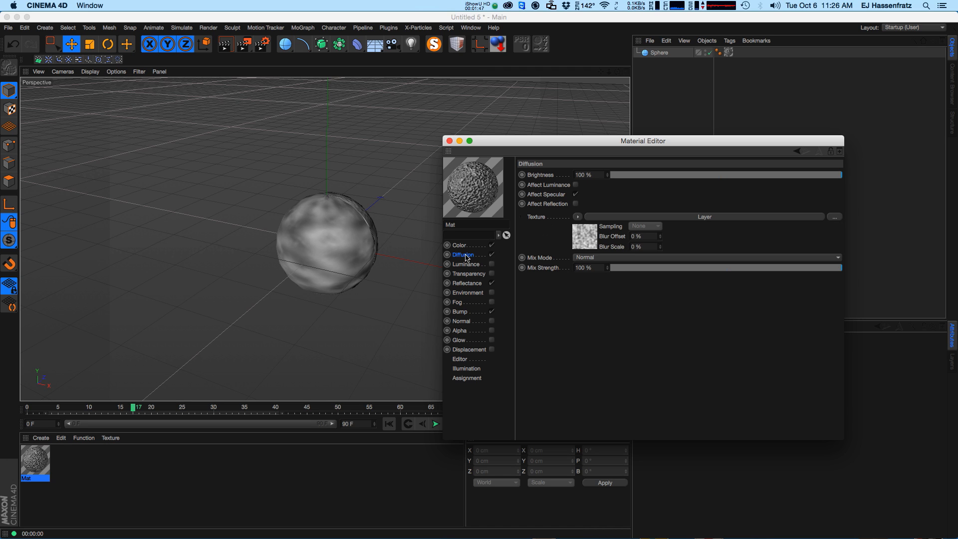
{"action": "right_click", "coordinate": [537, 218]}
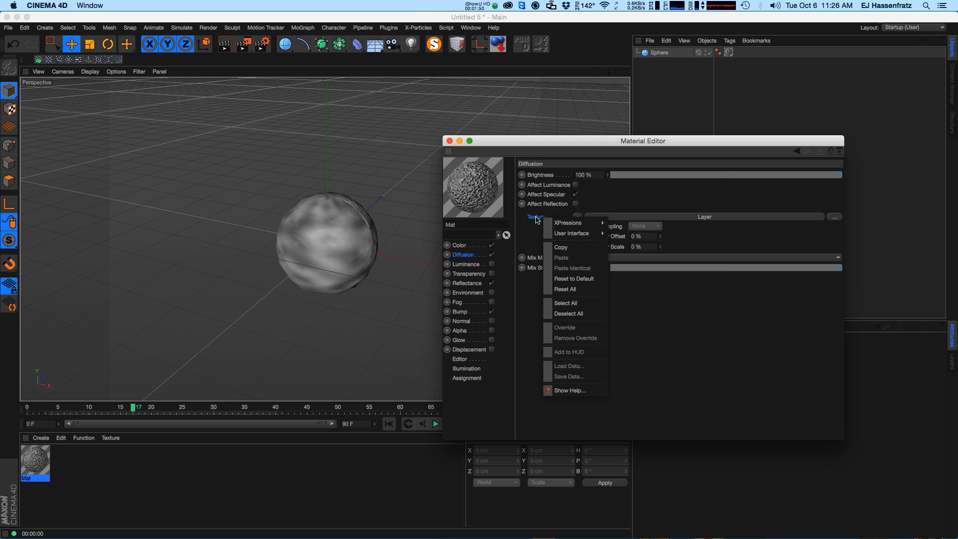
{"action": "mouse_move", "coordinate": [574, 224]}
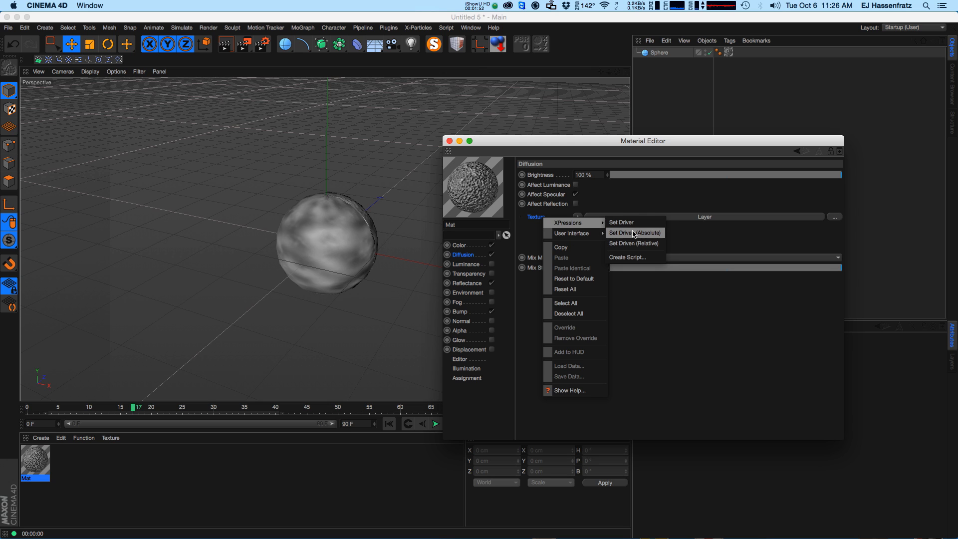
{"action": "left_click", "coordinate": [651, 235]}
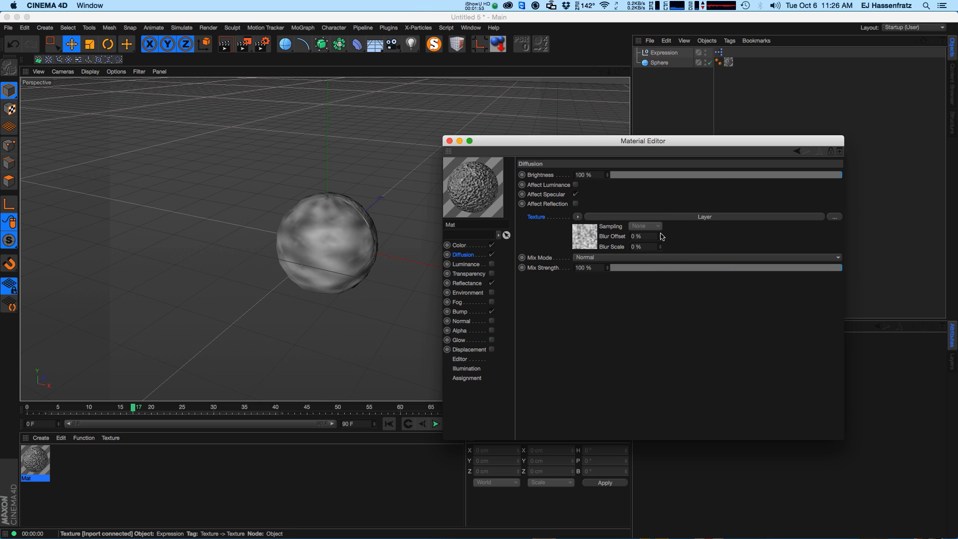
Add a third Noise layer to the Bump channel's Layer shader and set its blend mode to Screen.
{"action": "left_click", "coordinate": [467, 308]}
{"action": "left_click", "coordinate": [627, 201]}
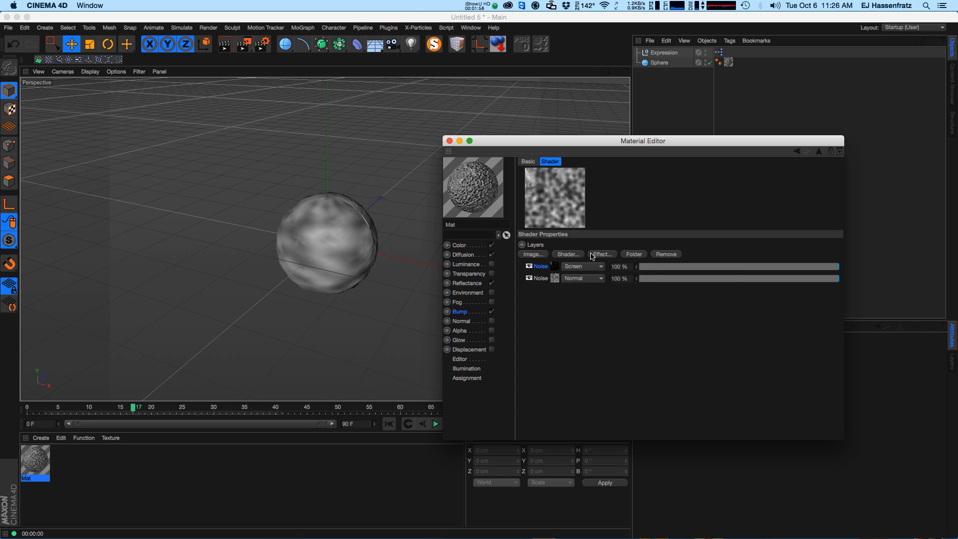
{"action": "left_click", "coordinate": [569, 254]}
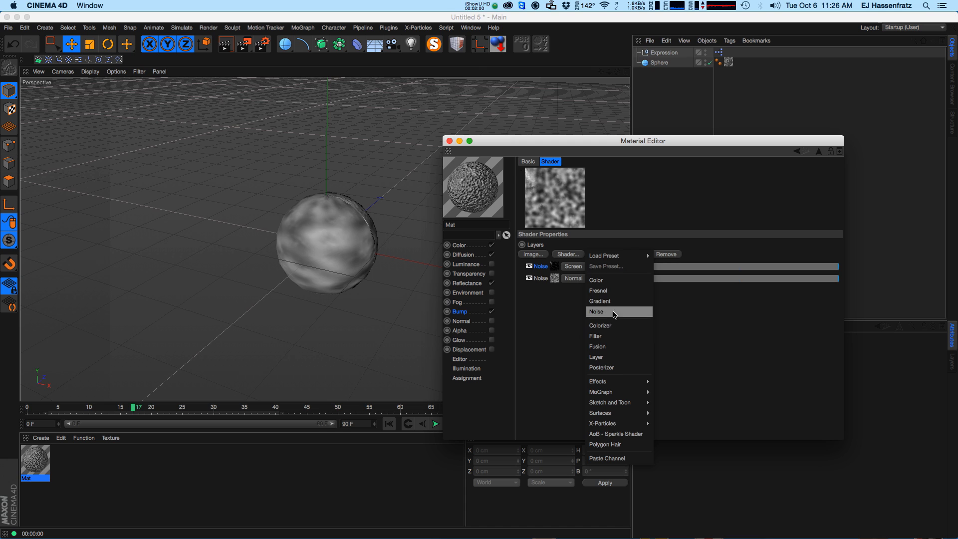
{"action": "left_click", "coordinate": [614, 312]}
{"action": "left_click", "coordinate": [579, 278]}
{"action": "left_click", "coordinate": [581, 306]}
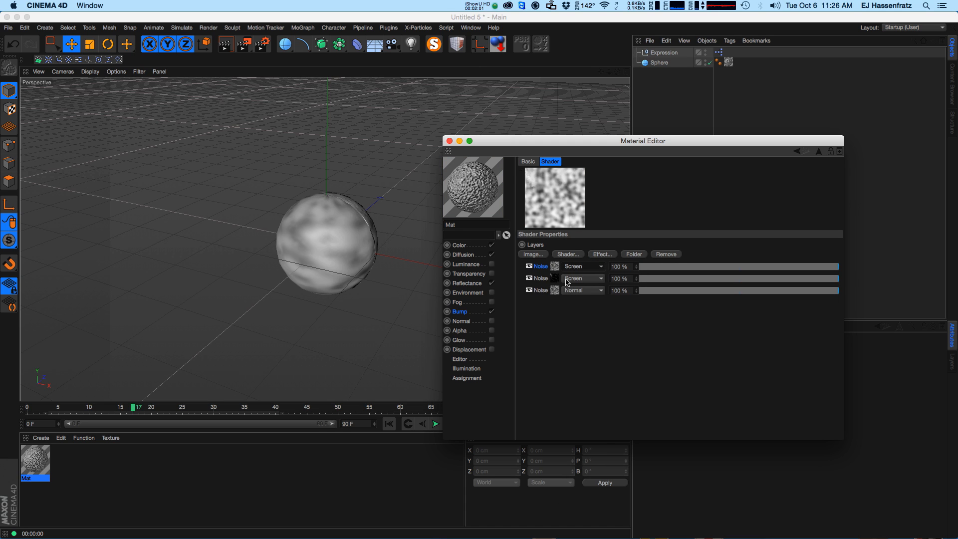
Inspect the Diffusion channel's texture to check it follows the Bump layers.
{"action": "left_click", "coordinate": [463, 254]}
{"action": "left_click", "coordinate": [581, 247]}
{"action": "left_click", "coordinate": [469, 257]}
{"action": "left_click", "coordinate": [551, 250]}
{"action": "left_click", "coordinate": [474, 257]}
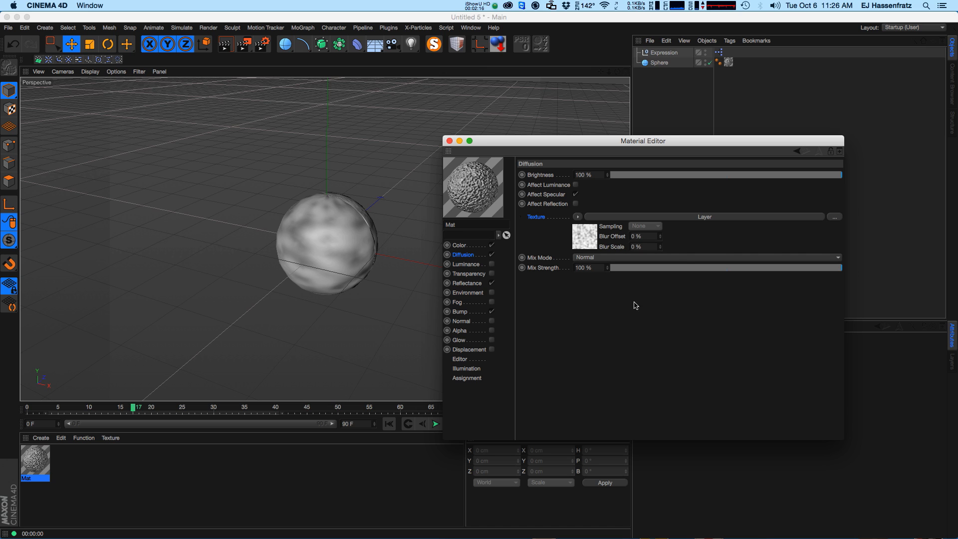
{"action": "left_click_drag", "start_coordinate": [612, 140], "coordinate": [591, 126]}
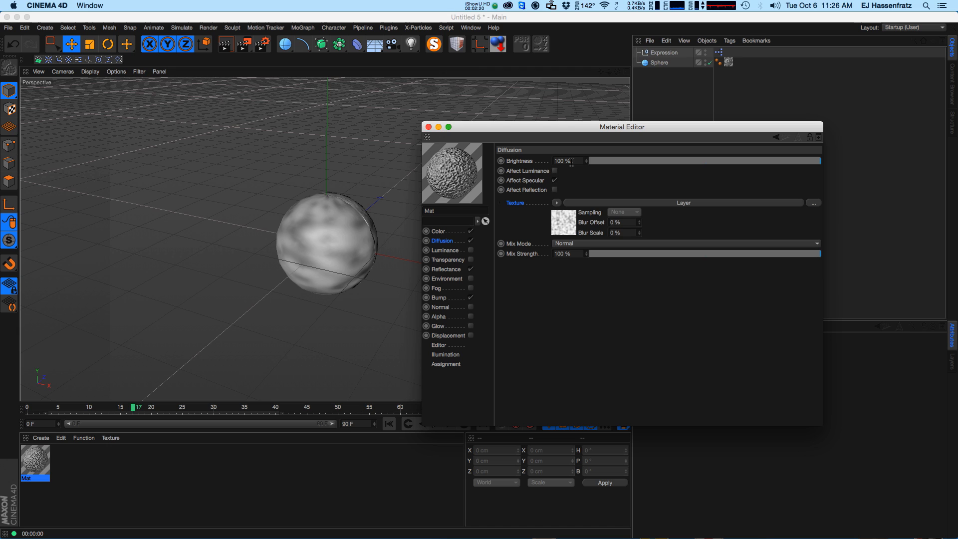
Enable the material's Luminance channel.
{"action": "left_click", "coordinate": [441, 233]}
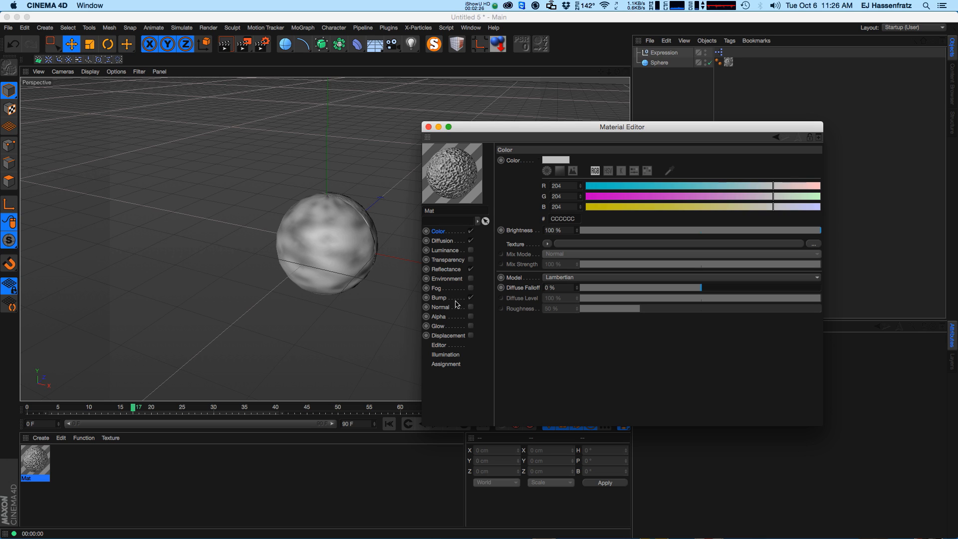
{"action": "left_click", "coordinate": [449, 250]}
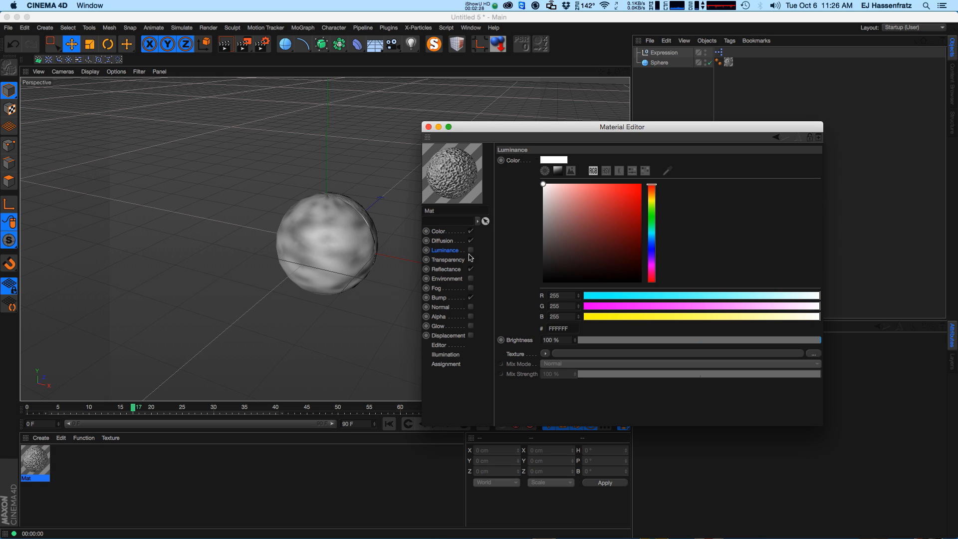
{"action": "left_click", "coordinate": [471, 250]}
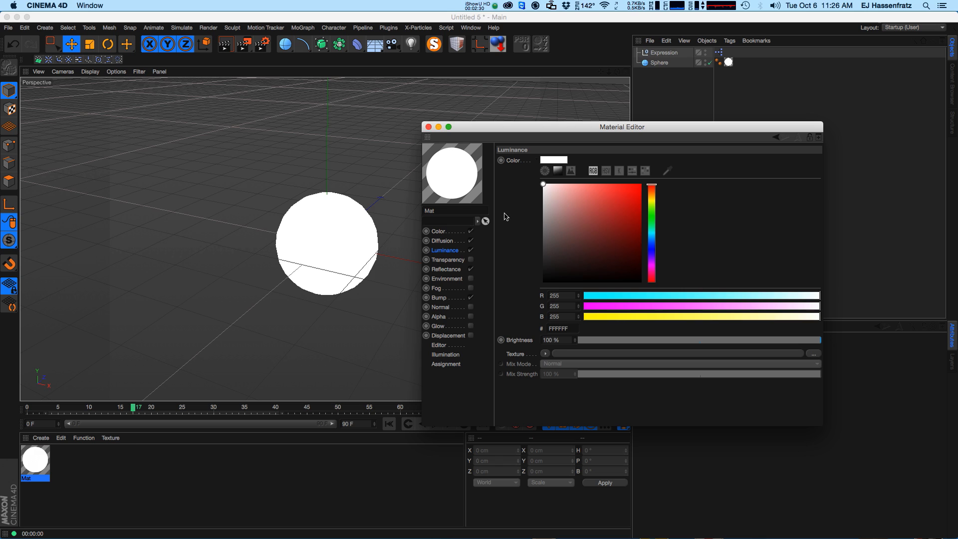
Set the Color channel's color to CC1FCC by lowering green to 31.
{"action": "left_click", "coordinate": [439, 231]}
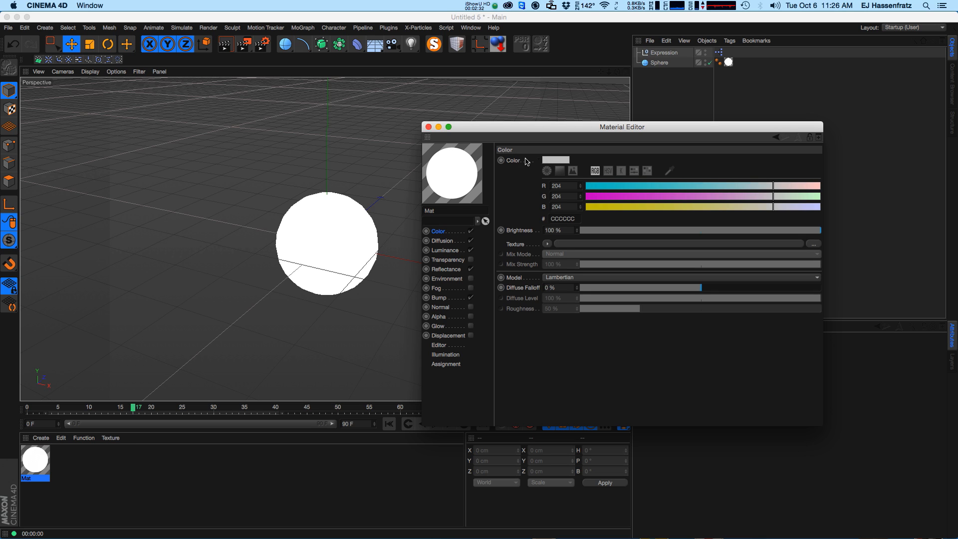
{"action": "left_click", "coordinate": [614, 196]}
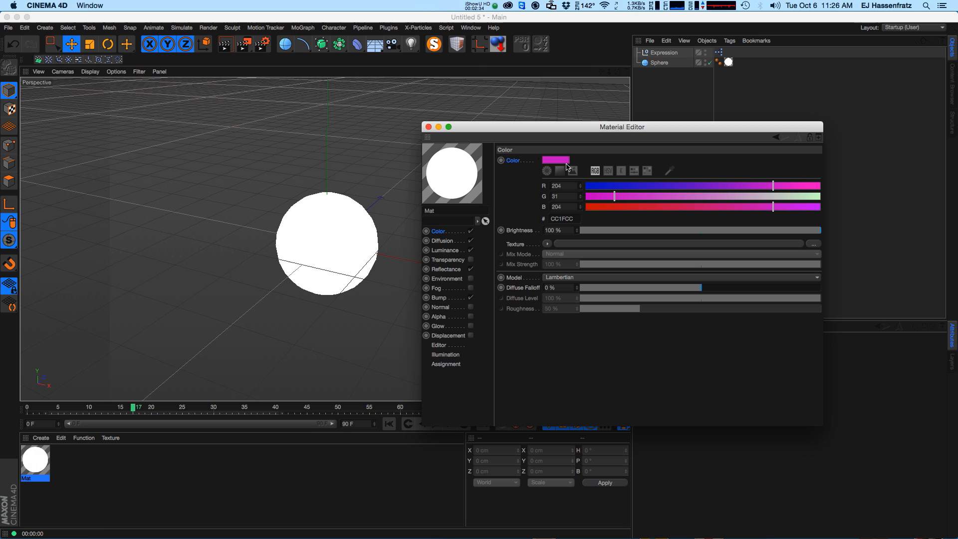
Set the Color channel's Color parameter as an XPresso driver.
{"action": "right_click", "coordinate": [516, 164]}
{"action": "mouse_move", "coordinate": [520, 169]}
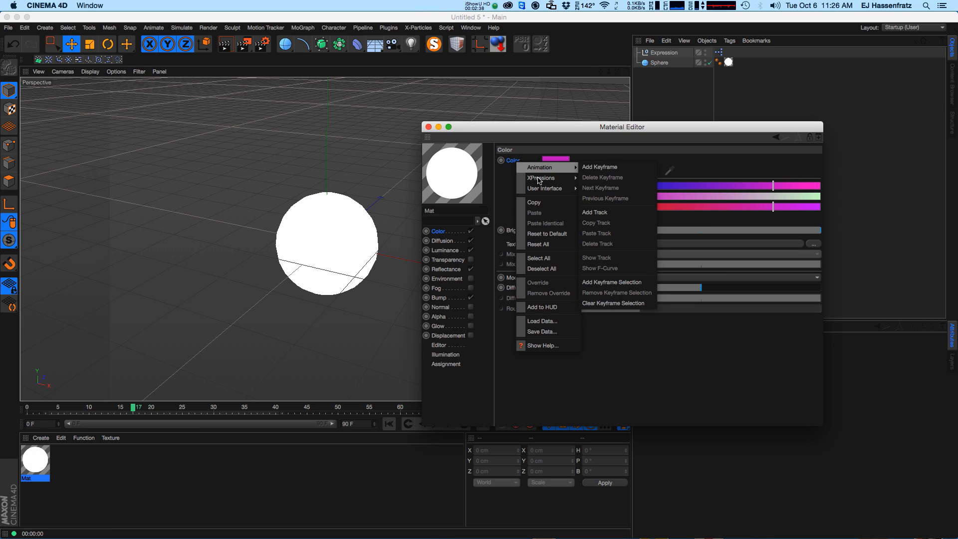
{"action": "mouse_move", "coordinate": [549, 181]}
{"action": "left_click", "coordinate": [594, 178]}
Set the Luminance channel's Color parameter as XPresso driven (absolute).
{"action": "left_click", "coordinate": [448, 251]}
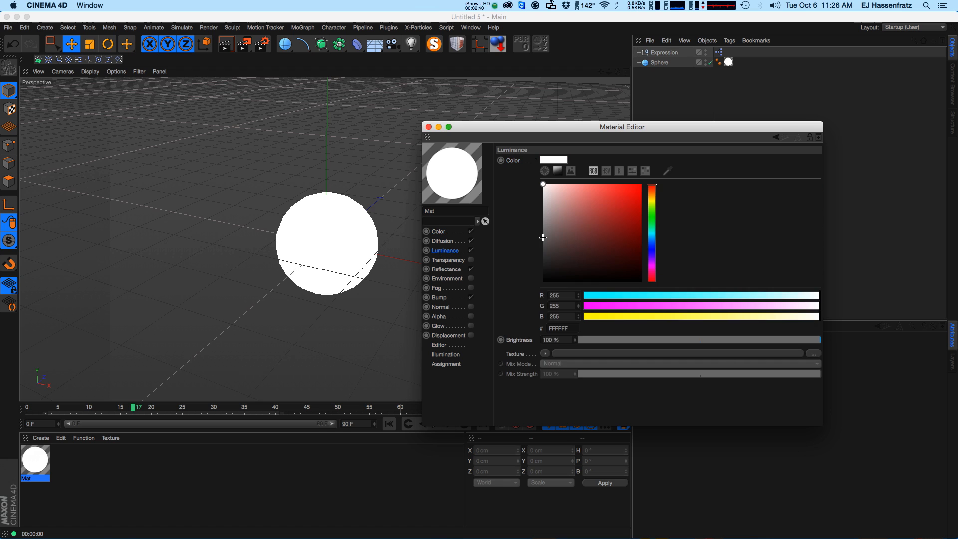
{"action": "right_click", "coordinate": [517, 161]}
{"action": "mouse_move", "coordinate": [542, 170]}
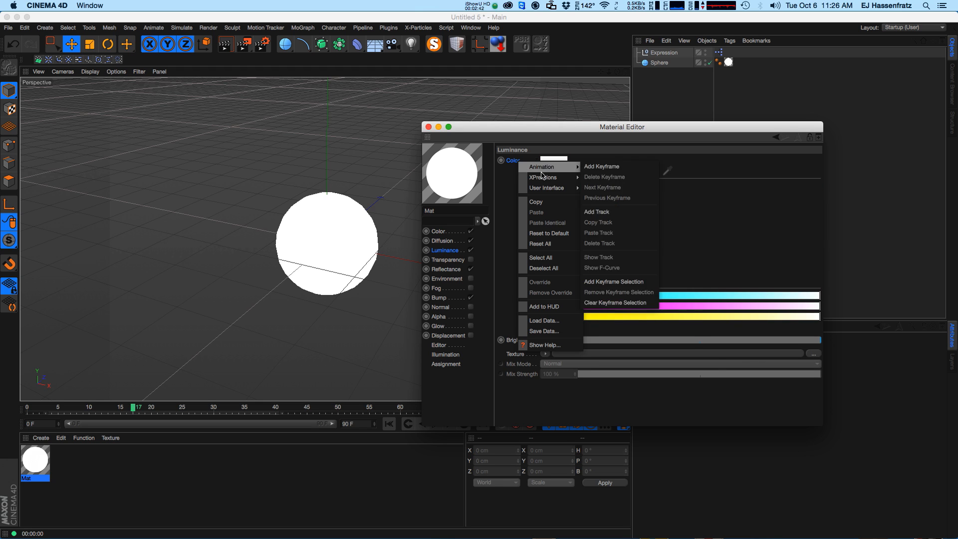
{"action": "left_click", "coordinate": [608, 188]}
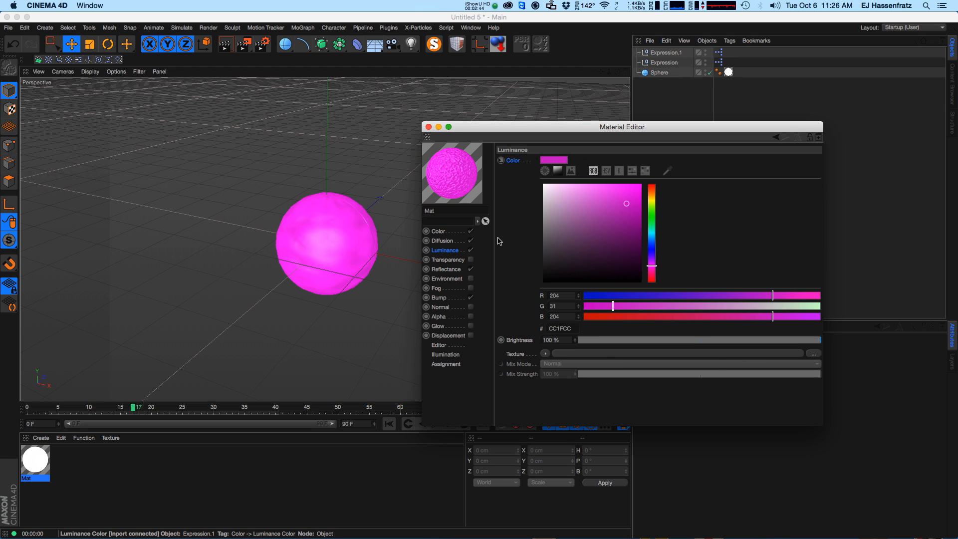
Change the Color channel's color to blue, 3A9ACC.
{"action": "left_click", "coordinate": [448, 232]}
{"action": "mouse_move", "coordinate": [653, 196]}
{"action": "left_mouse_down"}
{"action": "mouse_move", "coordinate": [726, 196]}
{"action": "mouse_move", "coordinate": [640, 186]}
{"action": "left_mouse_up"}
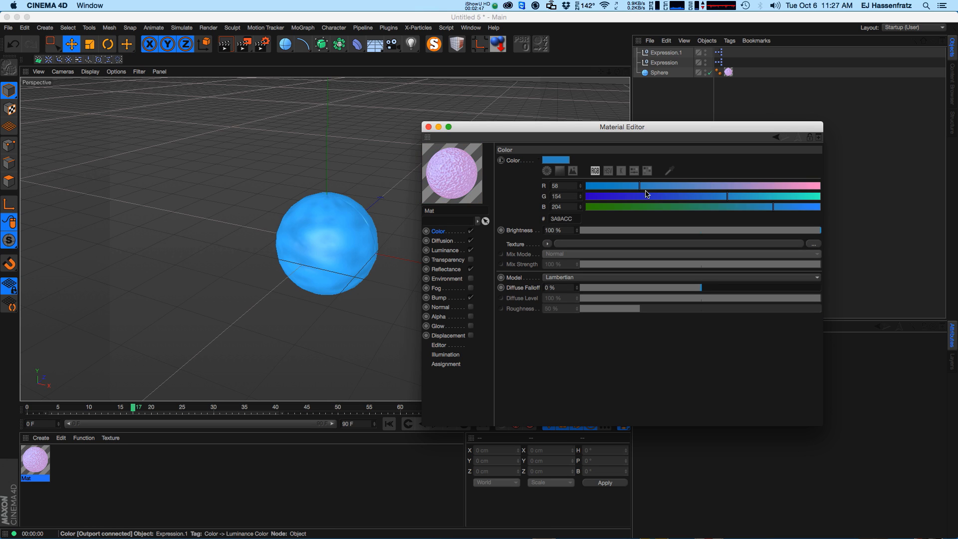
Review the Luminance channel's color and close the Material Editor.
{"action": "left_click", "coordinate": [444, 250]}
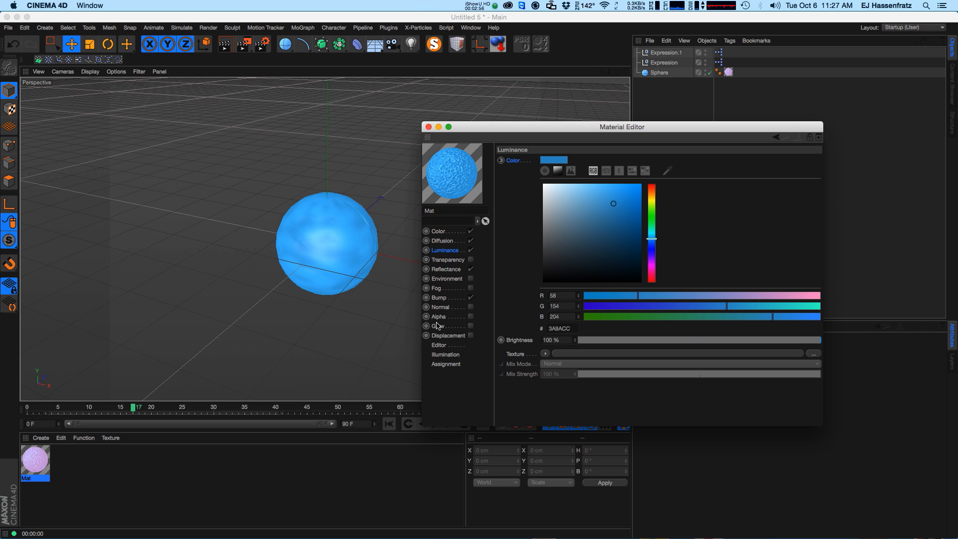
{"action": "left_click_drag", "start_coordinate": [429, 130], "coordinate": [421, 131]}
{"action": "left_click", "coordinate": [420, 129]}
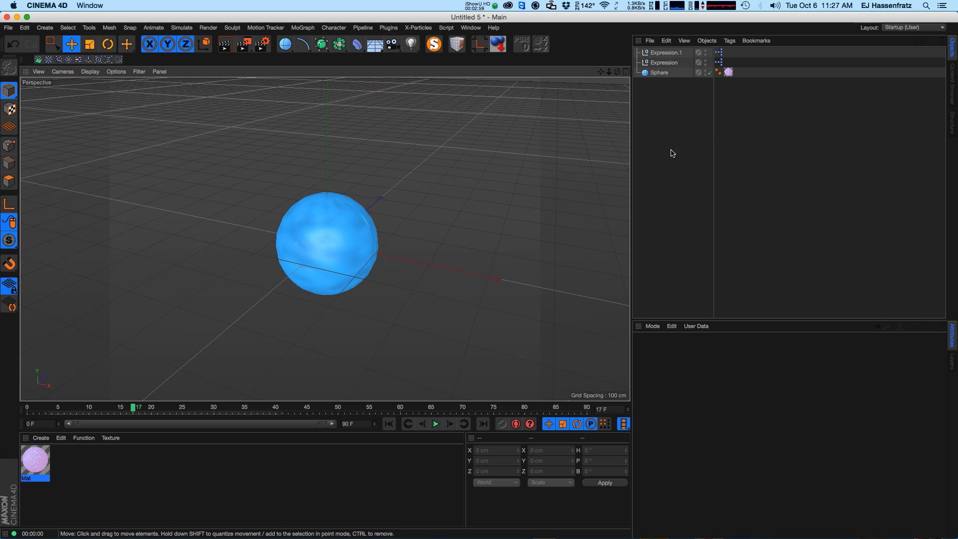
Open the Expression object's XPresso tag to inspect the Mat texture nodes, and close the editor.
{"action": "left_click", "coordinate": [669, 63]}
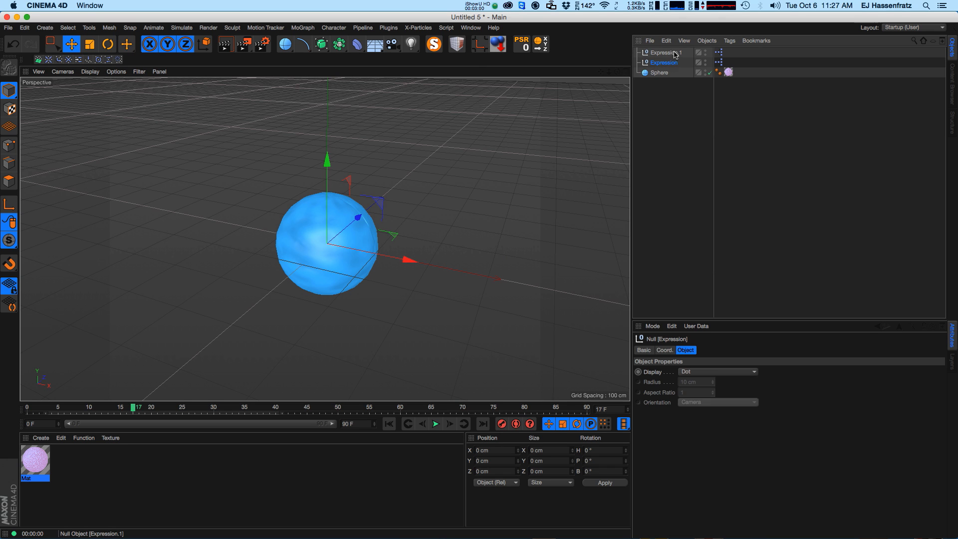
{"action": "double_click", "coordinate": [718, 62]}
{"action": "left_click_drag", "start_coordinate": [644, 114], "coordinate": [644, 123]}
{"action": "left_click", "coordinate": [496, 159]}
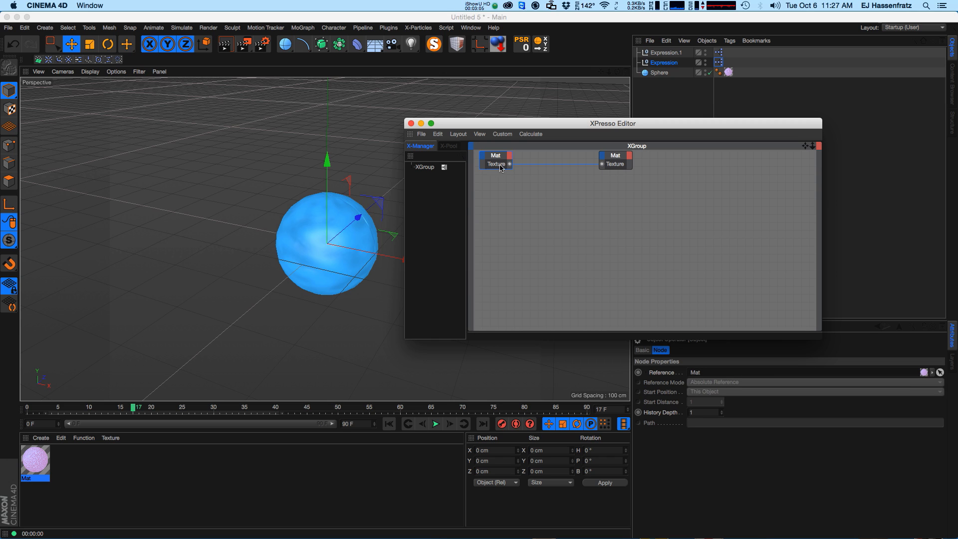
{"action": "left_click", "coordinate": [411, 124]}
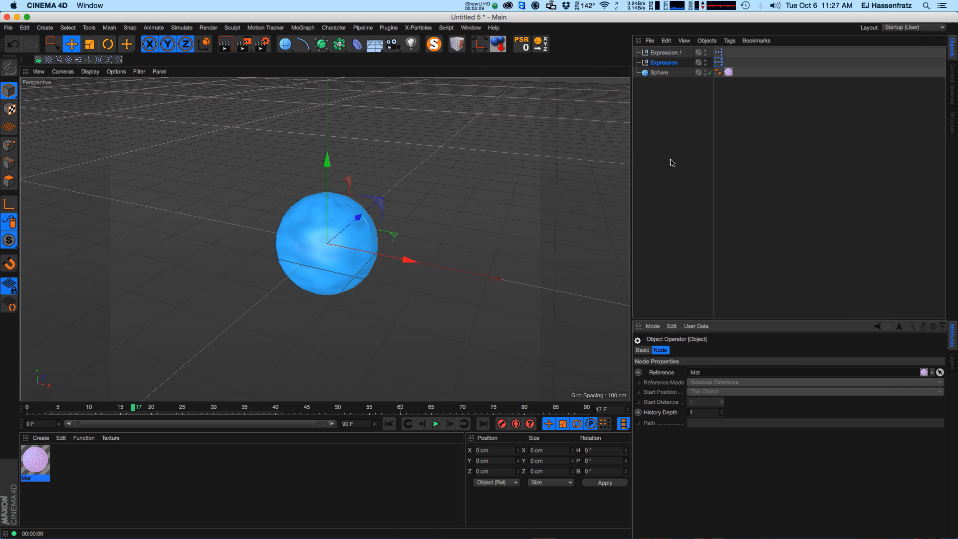
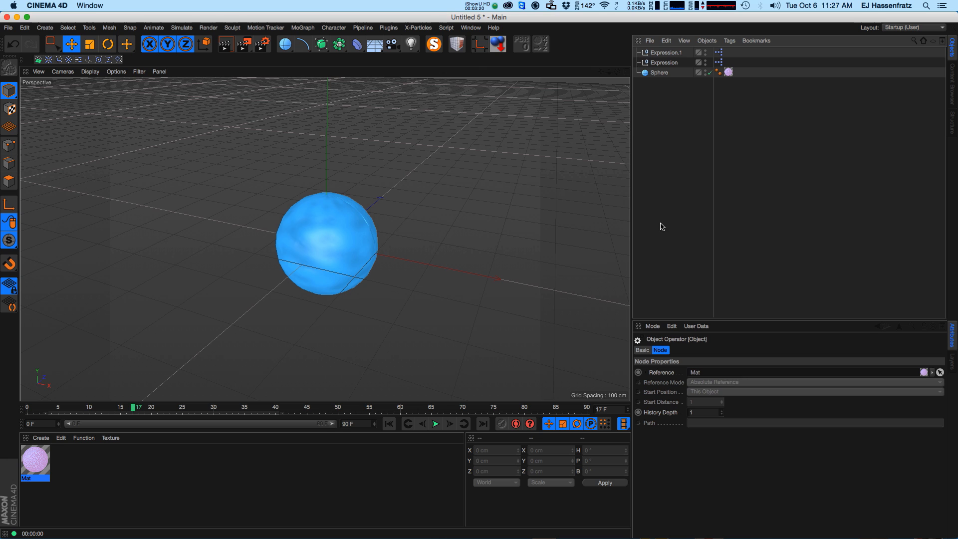
Delete all existing objects from the scene.
{"action": "left_click_drag", "start_coordinate": [658, 110], "coordinate": [675, 49]}
{"action": "key", "text": "Delete"}
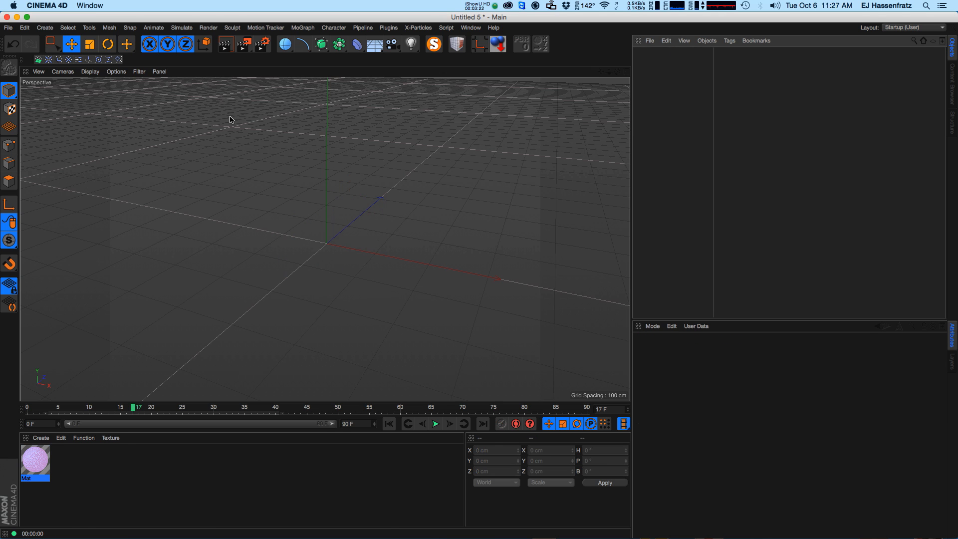
Draw a curved three-point spline with the Pen tool and move its end point slightly.
{"action": "left_click", "coordinate": [45, 27]}
{"action": "mouse_move", "coordinate": [47, 53]}
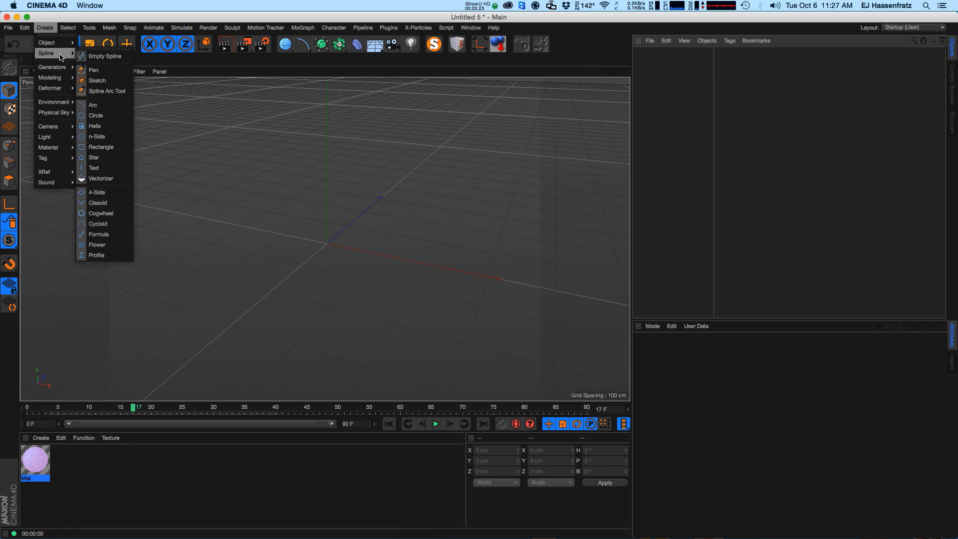
{"action": "left_click", "coordinate": [93, 56]}
{"action": "left_click", "coordinate": [160, 208]}
{"action": "left_click_drag", "start_coordinate": [341, 193], "coordinate": [368, 220]}
{"action": "mouse_move", "coordinate": [495, 310]}
{"action": "left_mouse_down"}
{"action": "mouse_move", "coordinate": [583, 302]}
{"action": "mouse_move", "coordinate": [551, 316]}
{"action": "left_mouse_up"}
{"action": "key", "text": "e"}
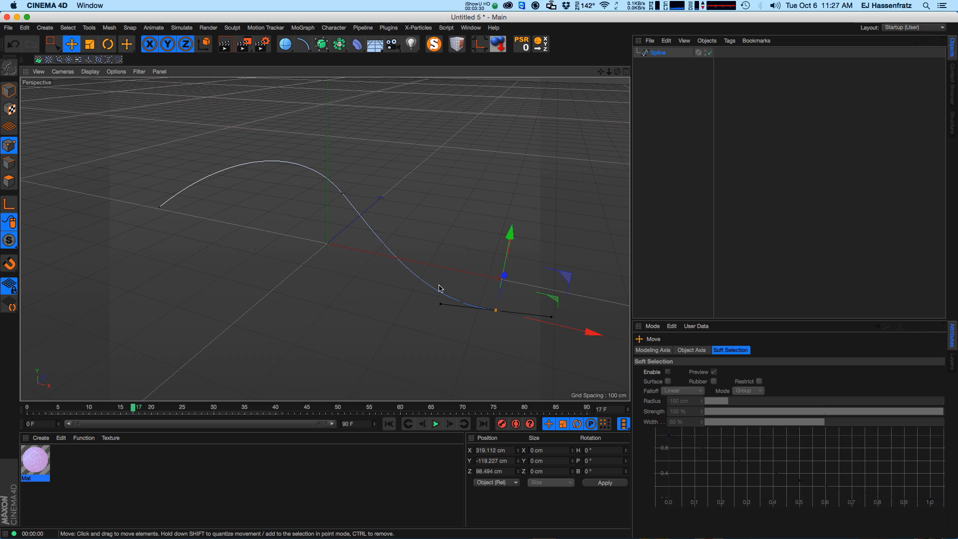
{"action": "left_click_drag", "start_coordinate": [493, 326], "coordinate": [468, 344]}
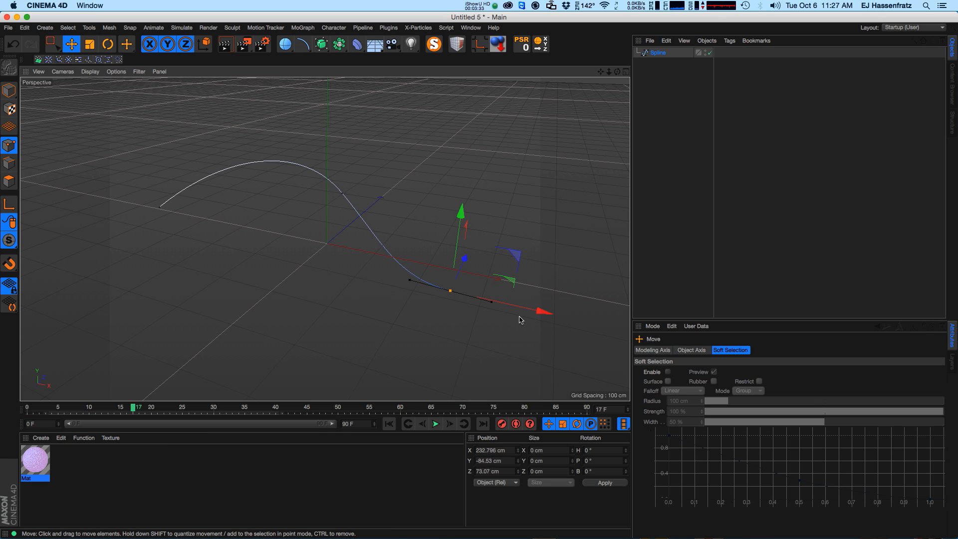
Add a circle spline and set its radius to 30 cm.
{"action": "left_click", "coordinate": [303, 44]}
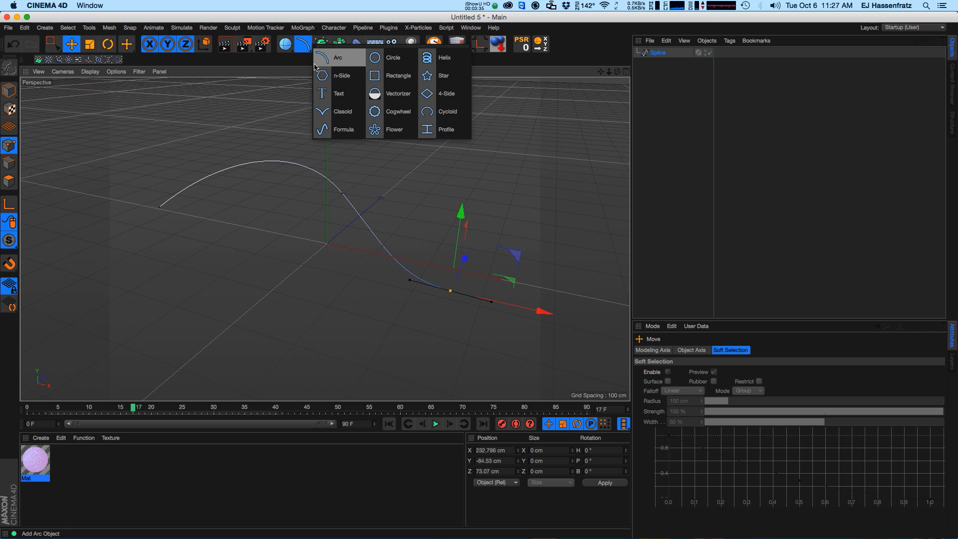
{"action": "left_click", "coordinate": [379, 59]}
{"action": "left_click_drag", "start_coordinate": [729, 394], "coordinate": [688, 426]}
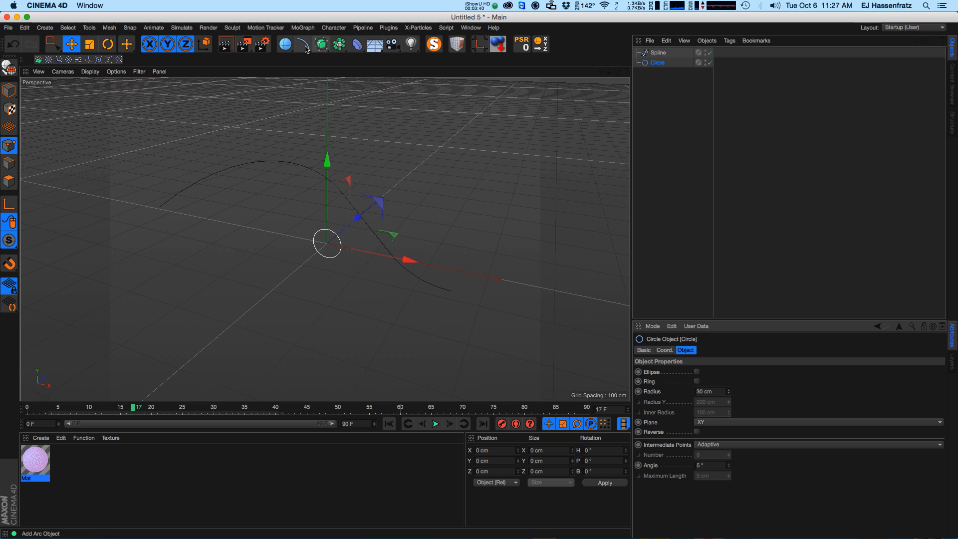
Create a Sweep and place the circle and the path spline inside it.
{"action": "left_click", "coordinate": [322, 44]}
{"action": "left_click", "coordinate": [344, 97]}
{"action": "left_click_drag", "start_coordinate": [654, 64], "coordinate": [659, 73]}
{"action": "left_click_drag", "start_coordinate": [655, 52], "coordinate": [665, 76]}
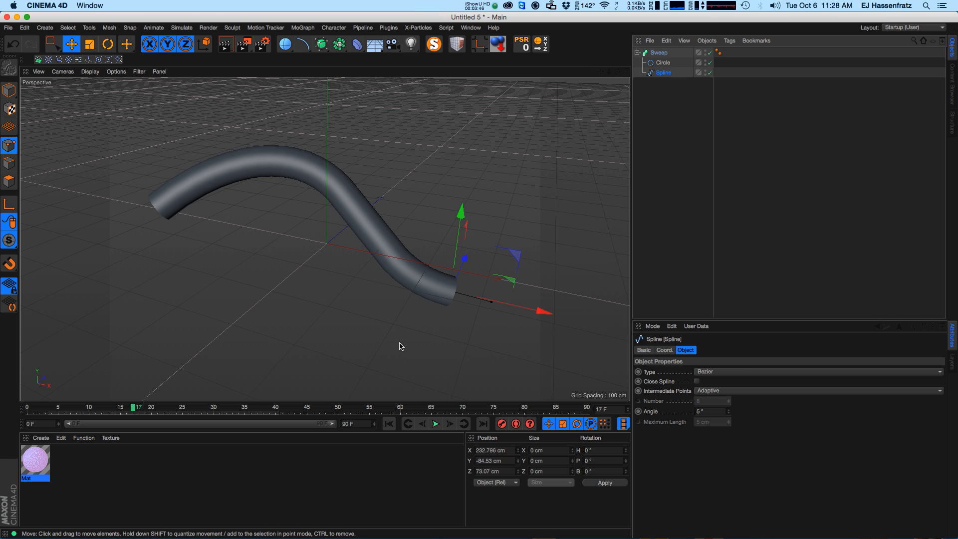
Add a cone primitive to the scene.
{"action": "left_click", "coordinate": [656, 54]}
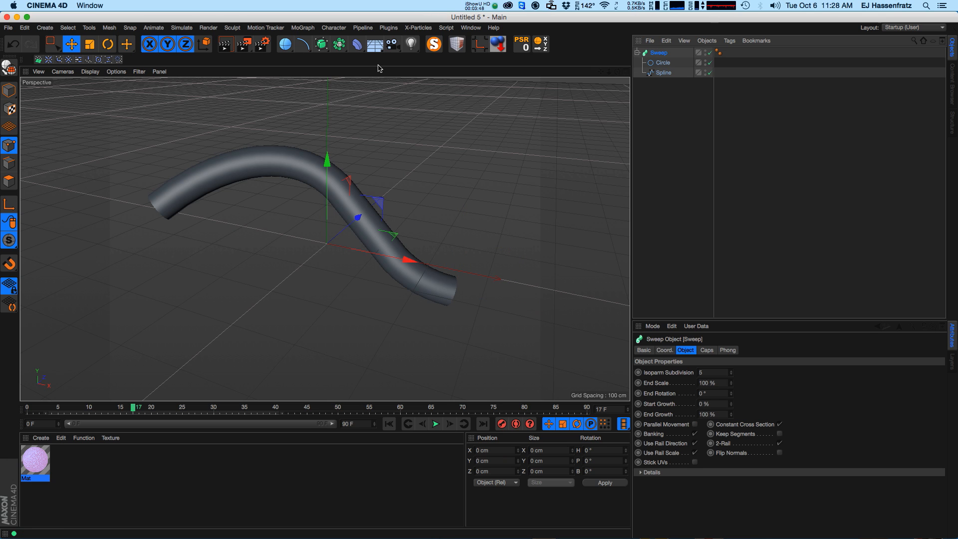
{"action": "left_click", "coordinate": [288, 45]}
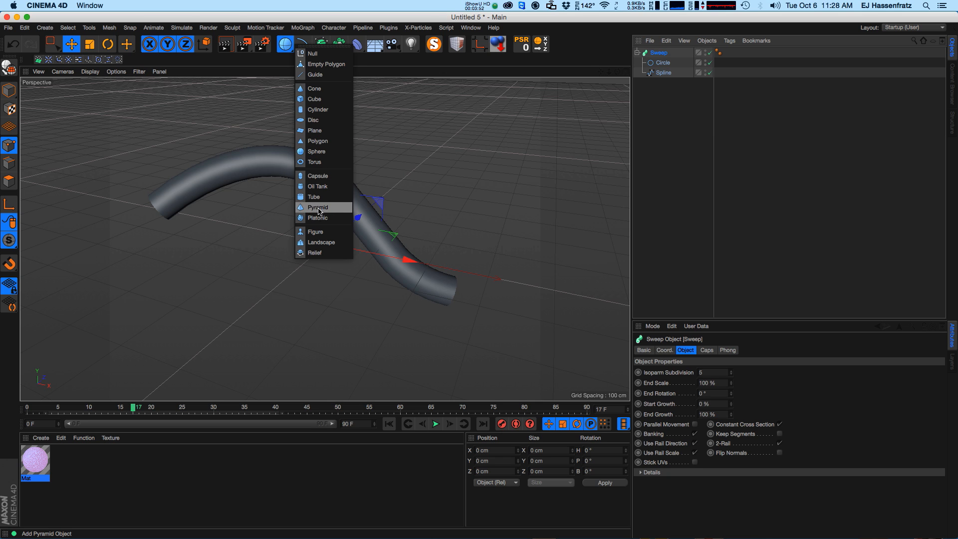
{"action": "left_click", "coordinate": [310, 92]}
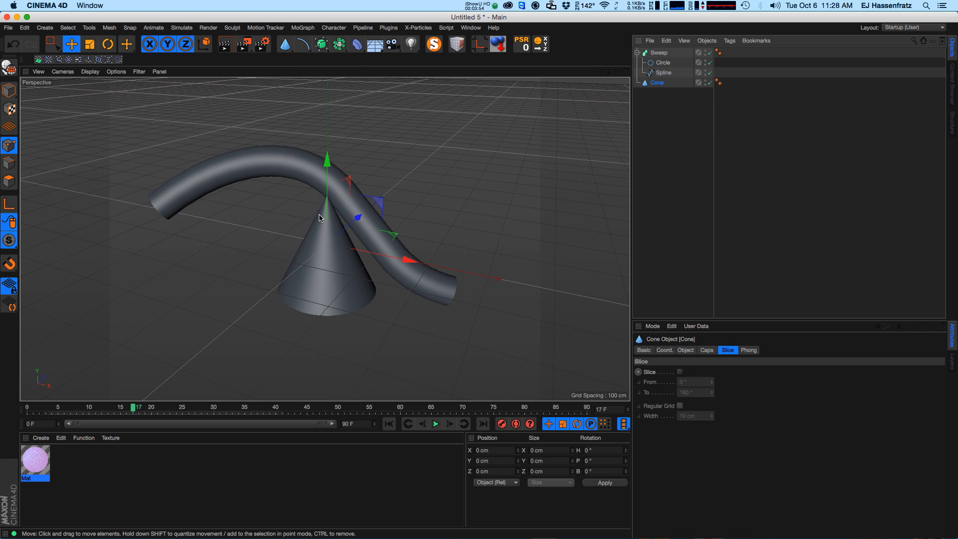
Add an Align to Spline tag to the cone and link the spline as its Spline Path.
{"action": "right_click", "coordinate": [664, 87]}
{"action": "mouse_move", "coordinate": [664, 90]}
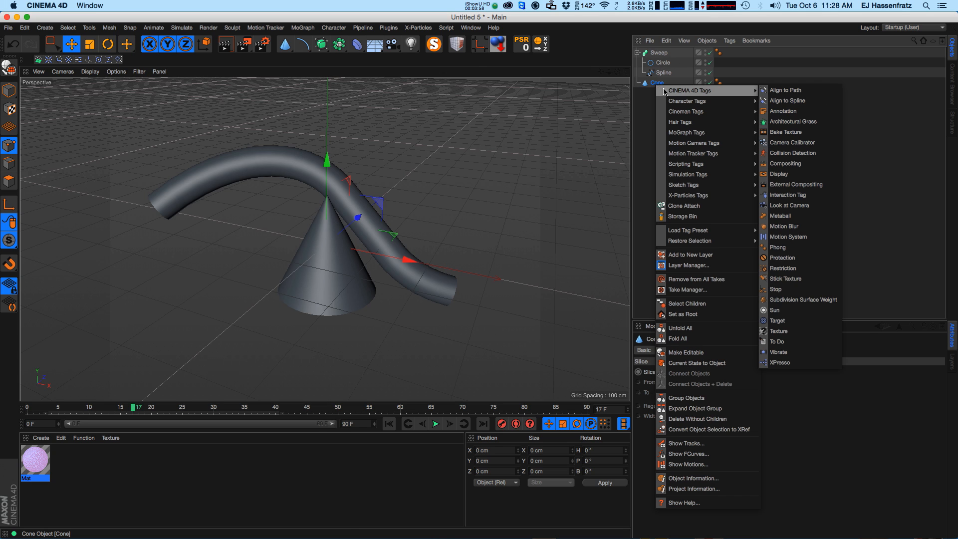
{"action": "left_click", "coordinate": [776, 101]}
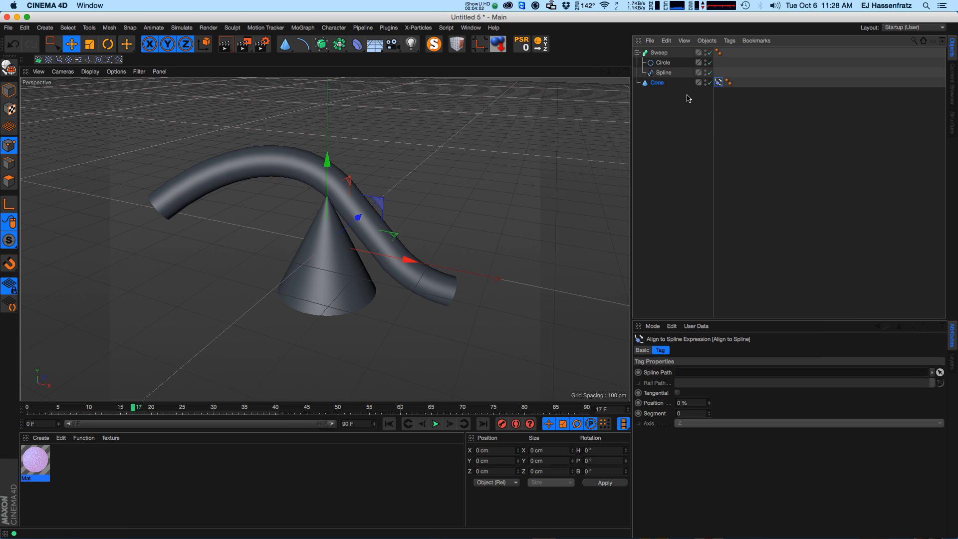
{"action": "left_click_drag", "start_coordinate": [665, 76], "coordinate": [686, 373]}
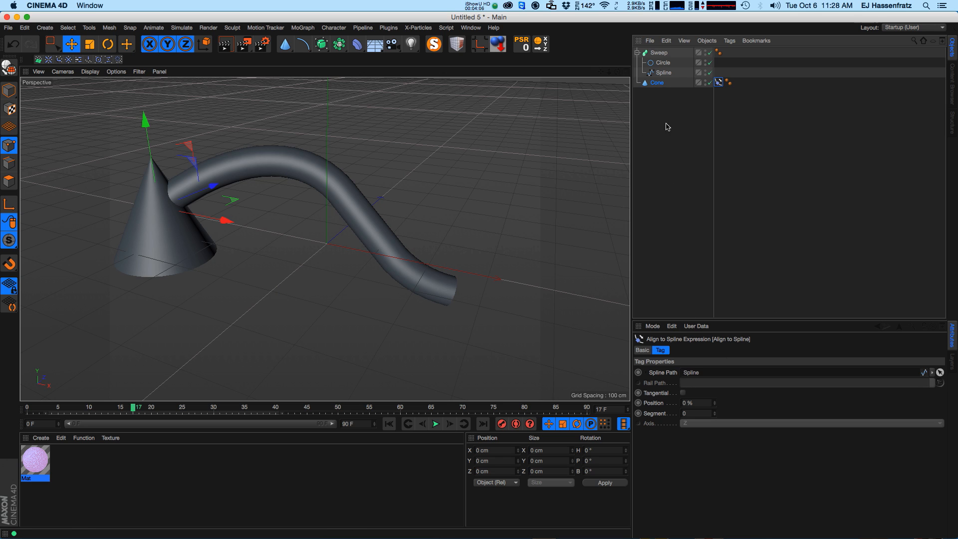
Set the cone's Orientation to -Z.
{"action": "left_click", "coordinate": [657, 83]}
{"action": "left_click", "coordinate": [692, 350]}
{"action": "left_click", "coordinate": [732, 350]}
{"action": "left_click", "coordinate": [712, 424]}
{"action": "left_click", "coordinate": [714, 434]}
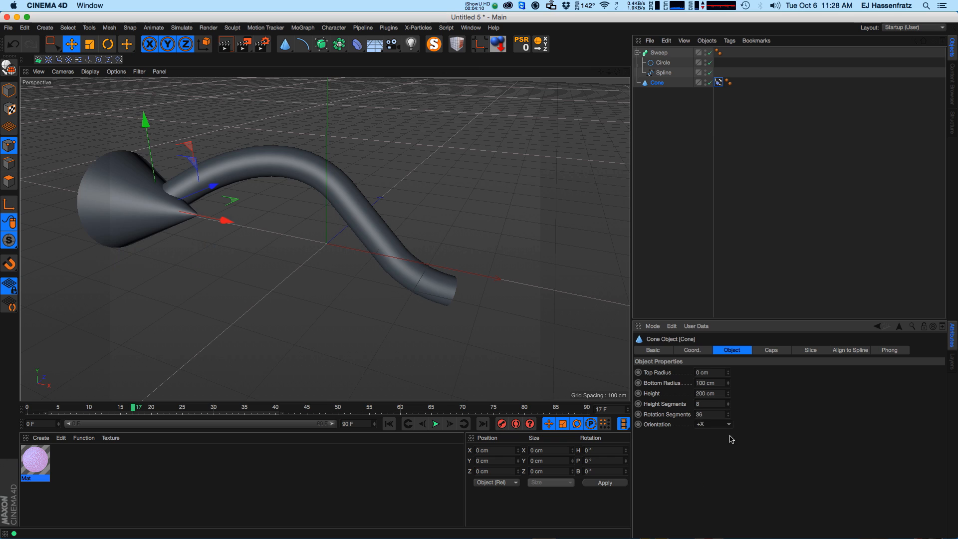
{"action": "left_click", "coordinate": [706, 423]}
{"action": "left_click", "coordinate": [715, 475]}
{"action": "left_click", "coordinate": [708, 424]}
{"action": "left_click", "coordinate": [710, 487]}
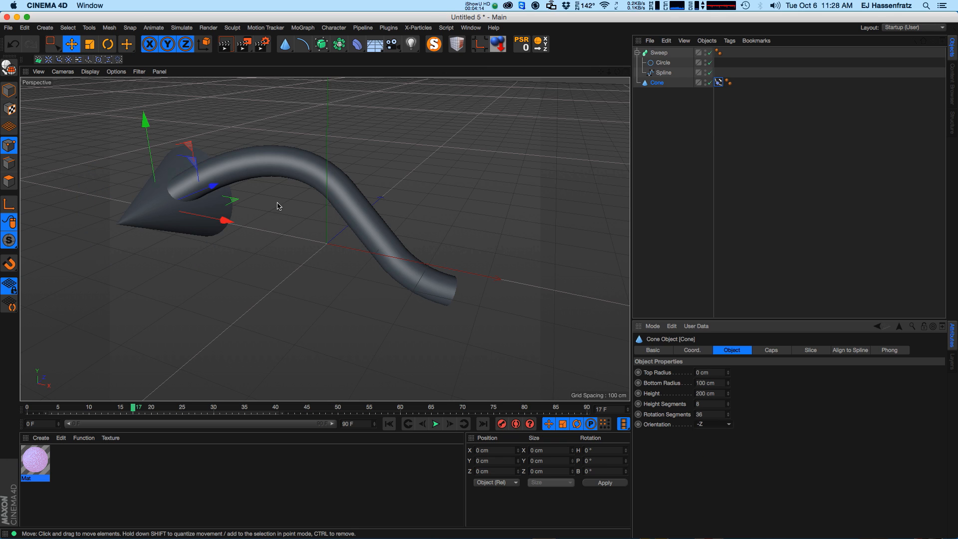
Enable Tangential on the cone's Align to Spline tag.
{"action": "mouse_move", "coordinate": [252, 205]}
{"action": "left_mouse_down", "text": "alt"}
{"action": "mouse_move", "coordinate": [128, 222]}
{"action": "mouse_move", "coordinate": [263, 202]}
{"action": "left_mouse_up", "text": "alt"}
{"action": "middle_click_drag", "start_coordinate": [264, 202], "coordinate": [357, 208], "text": "alt"}
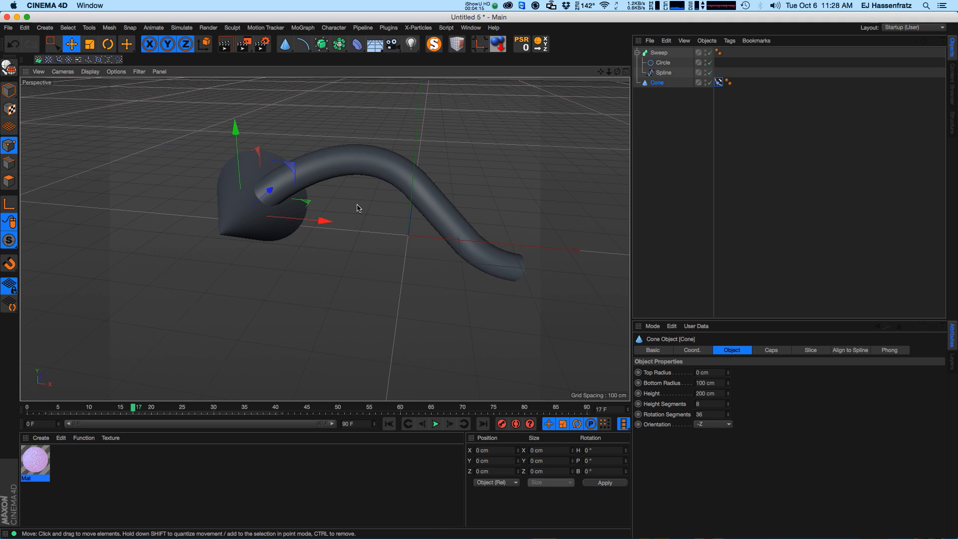
{"action": "left_click", "coordinate": [718, 82]}
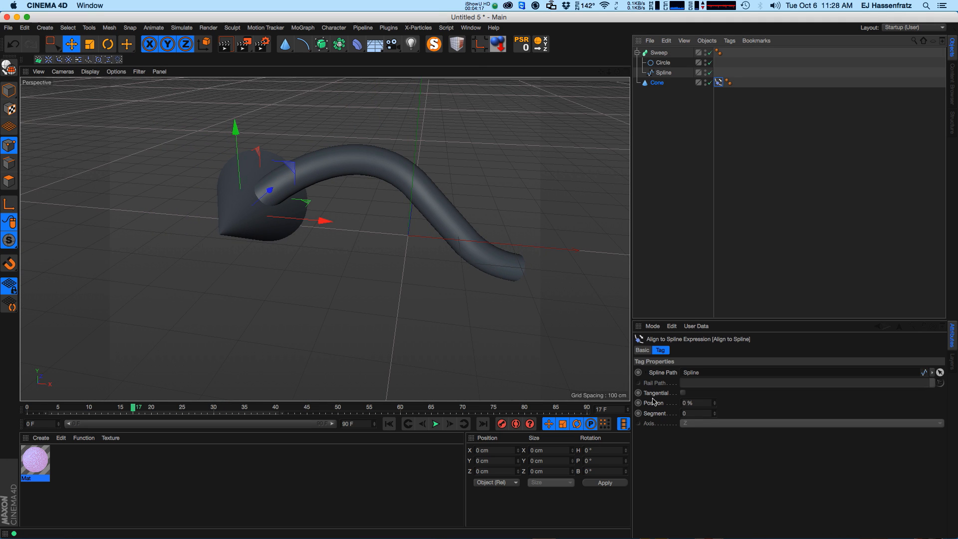
{"action": "left_click", "coordinate": [683, 392]}
{"action": "left_click_drag", "start_coordinate": [222, 257], "coordinate": [270, 230], "text": "alt"}
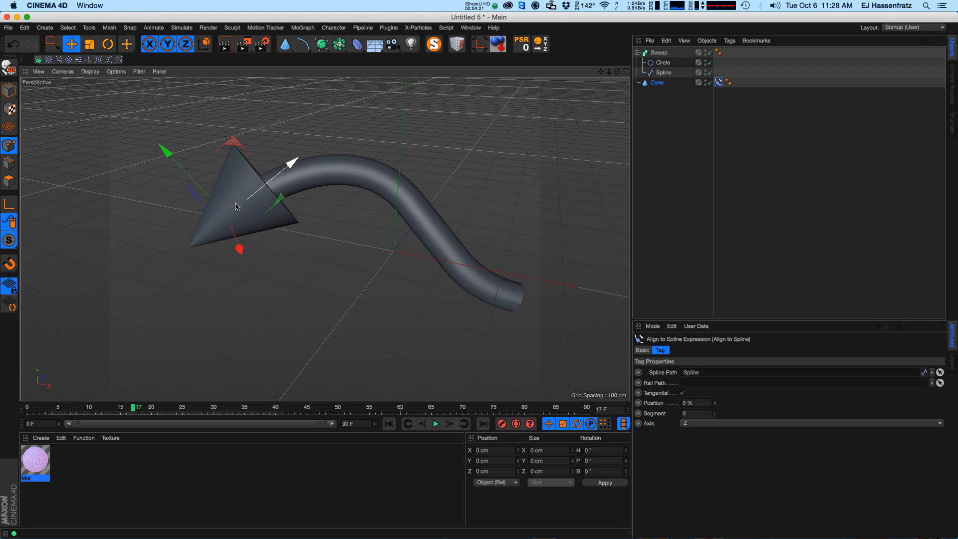
Reshape the spline by moving its start point and tangent handle.
{"action": "left_click", "coordinate": [663, 72]}
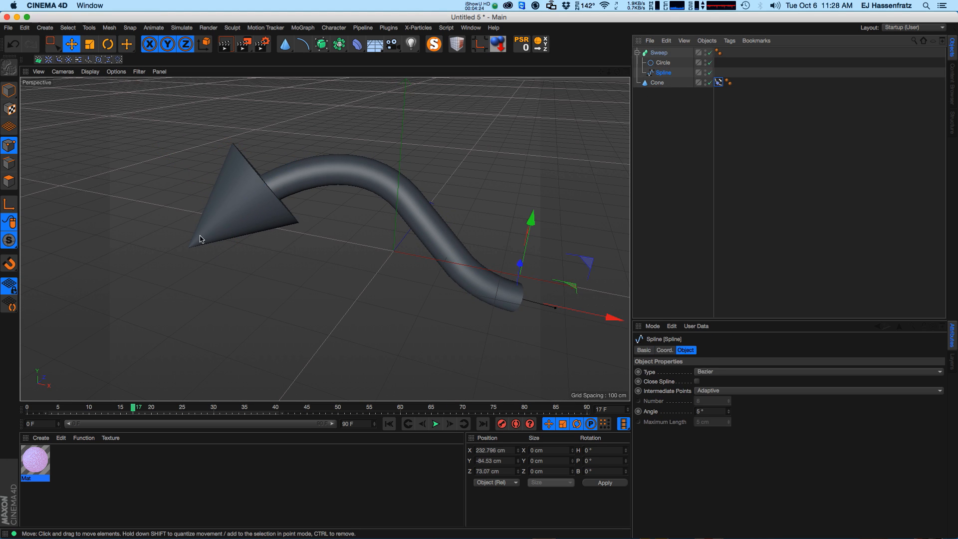
{"action": "left_click", "coordinate": [240, 213]}
{"action": "left_click_drag", "start_coordinate": [186, 252], "coordinate": [227, 232]}
{"action": "middle_click_drag", "start_coordinate": [283, 251], "coordinate": [279, 263], "text": "alt"}
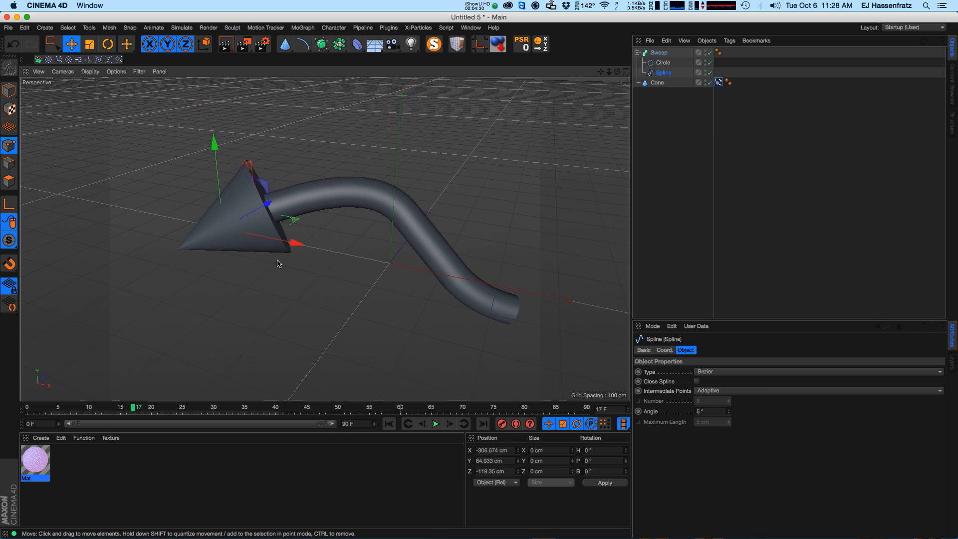
{"action": "left_click_drag", "start_coordinate": [279, 263], "coordinate": [295, 250], "text": "alt"}
Try scrubbing the Sweep's growth values.
{"action": "left_click", "coordinate": [661, 53]}
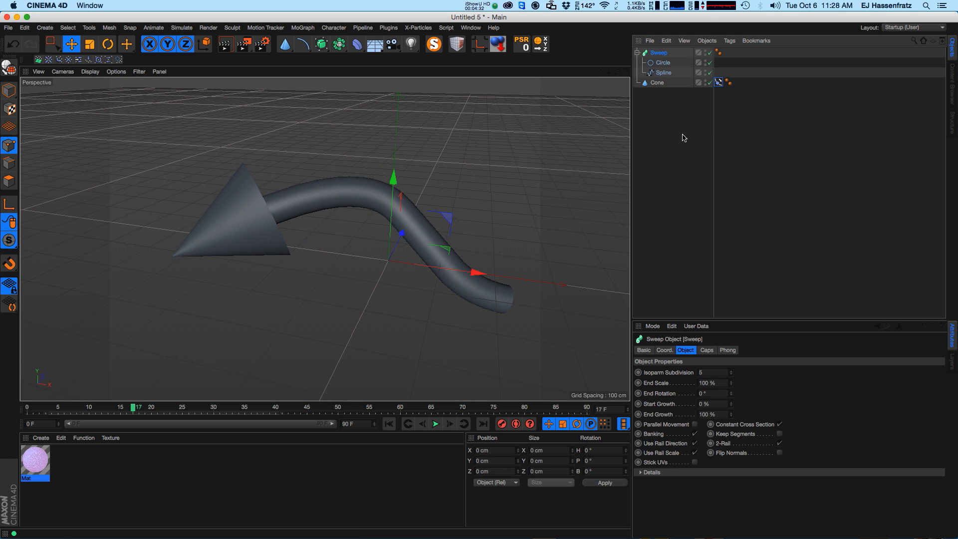
{"action": "mouse_move", "coordinate": [731, 414]}
{"action": "left_mouse_down"}
{"action": "mouse_move", "coordinate": [689, 416]}
{"action": "mouse_move", "coordinate": [751, 389]}
{"action": "mouse_move", "coordinate": [745, 366]}
{"action": "mouse_move", "coordinate": [735, 428]}
{"action": "left_mouse_up"}
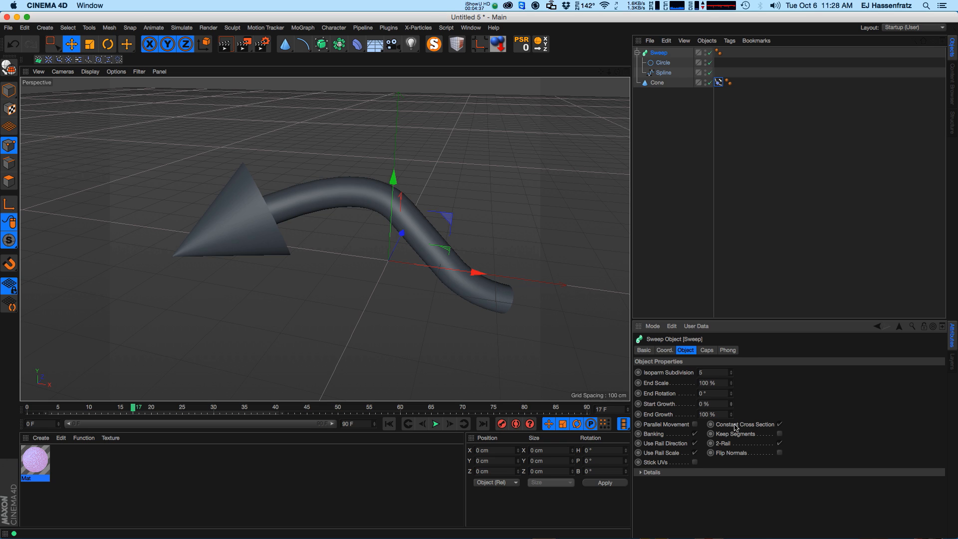
{"action": "left_click", "coordinate": [673, 404]}
{"action": "left_click_drag", "start_coordinate": [715, 404], "coordinate": [701, 436]}
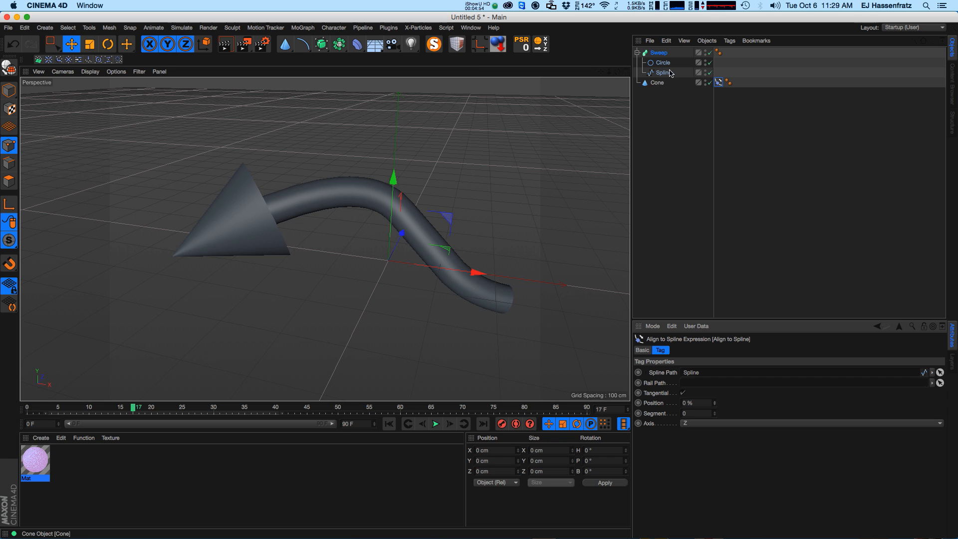
Set the Sweep's Start Growth parameter as the XPresso driver.
{"action": "left_click", "coordinate": [660, 52]}
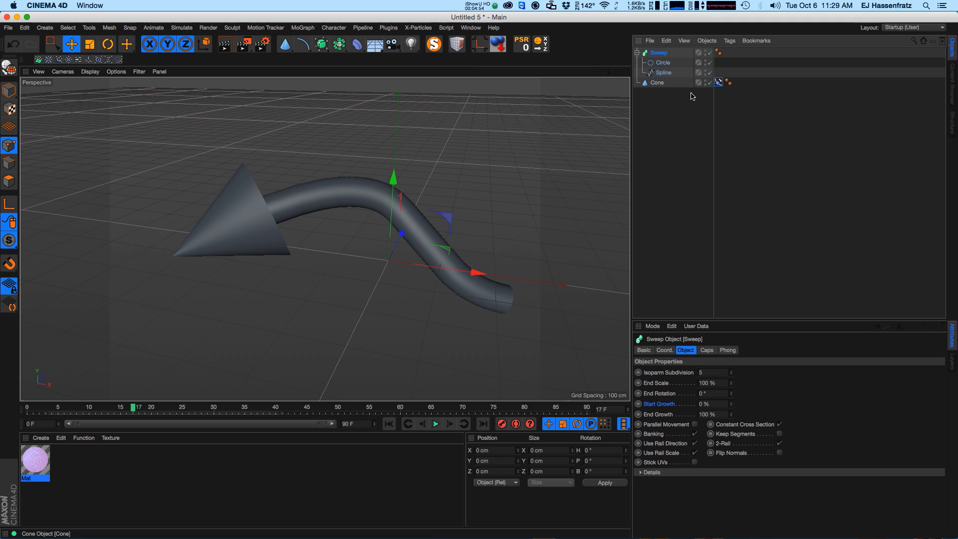
{"action": "right_click", "coordinate": [666, 408]}
{"action": "mouse_move", "coordinate": [699, 421]}
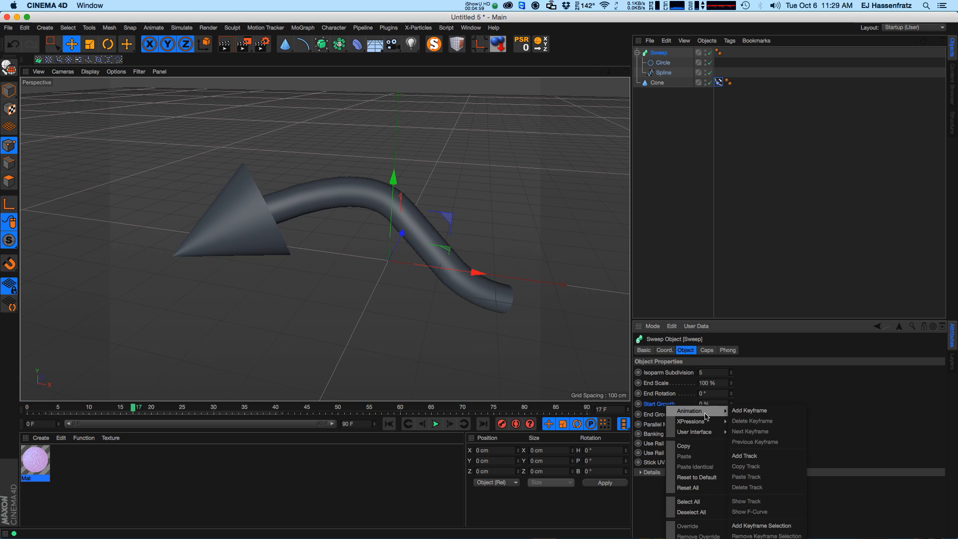
{"action": "left_click", "coordinate": [759, 423]}
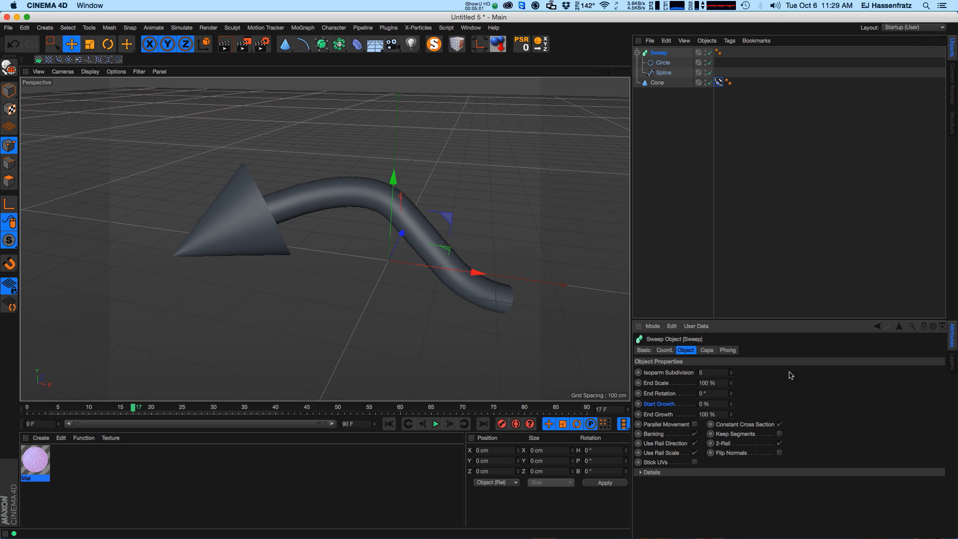
Set the Align to Spline tag's Position as XPresso driven (absolute).
{"action": "left_click", "coordinate": [718, 83]}
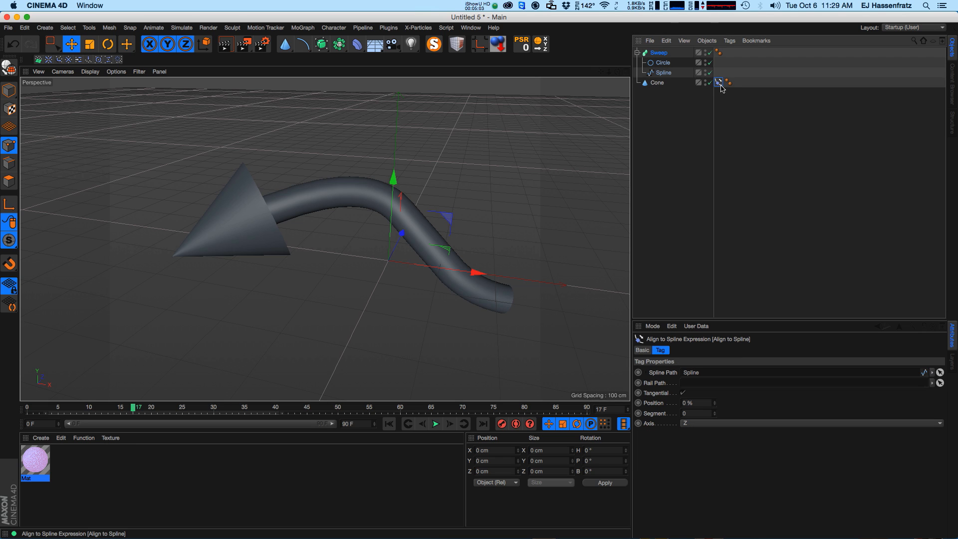
{"action": "right_click", "coordinate": [656, 402]}
{"action": "mouse_move", "coordinate": [693, 418]}
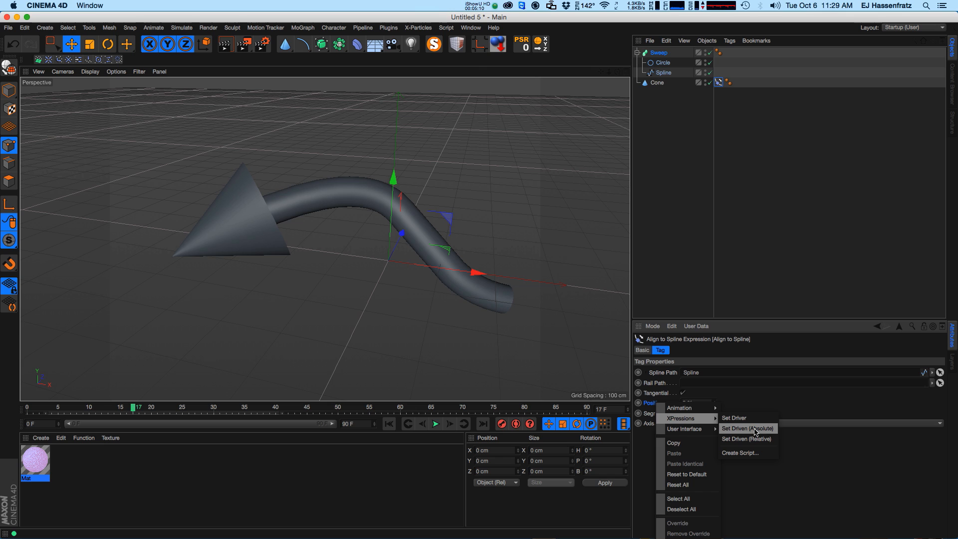
{"action": "left_click", "coordinate": [755, 429]}
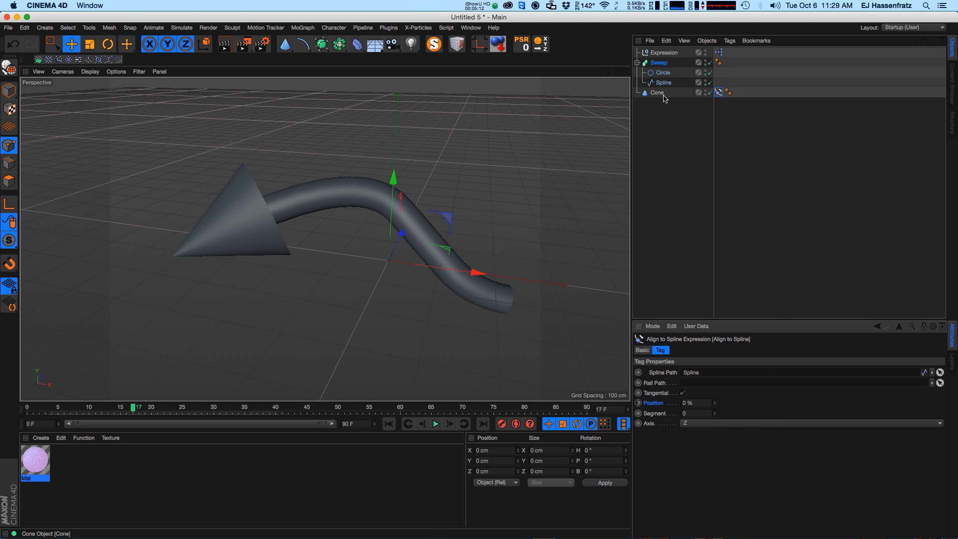
Scrub the Sweep's Start Growth to test the cone following the spline.
{"action": "left_click", "coordinate": [660, 63]}
{"action": "left_click_drag", "start_coordinate": [731, 403], "coordinate": [714, 470]}
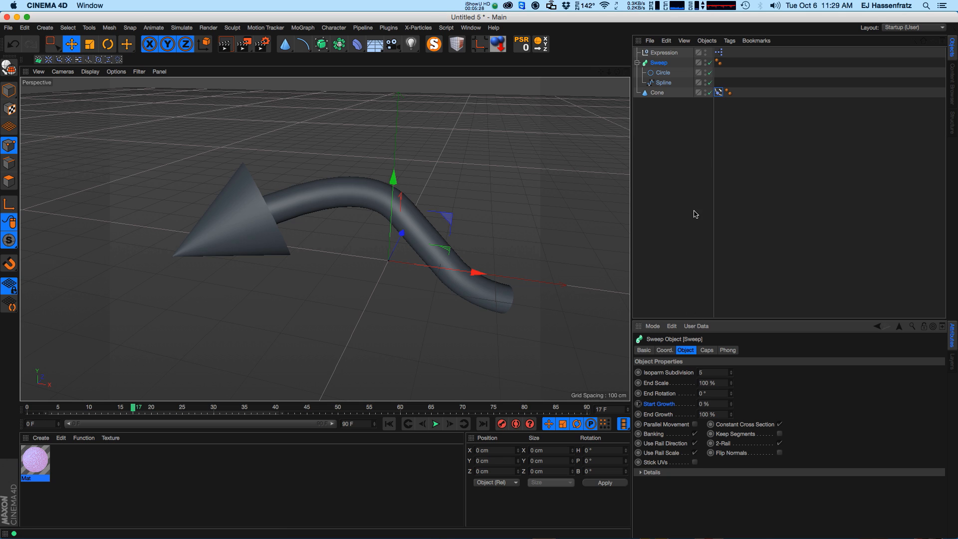
{"action": "left_click", "coordinate": [719, 92]}
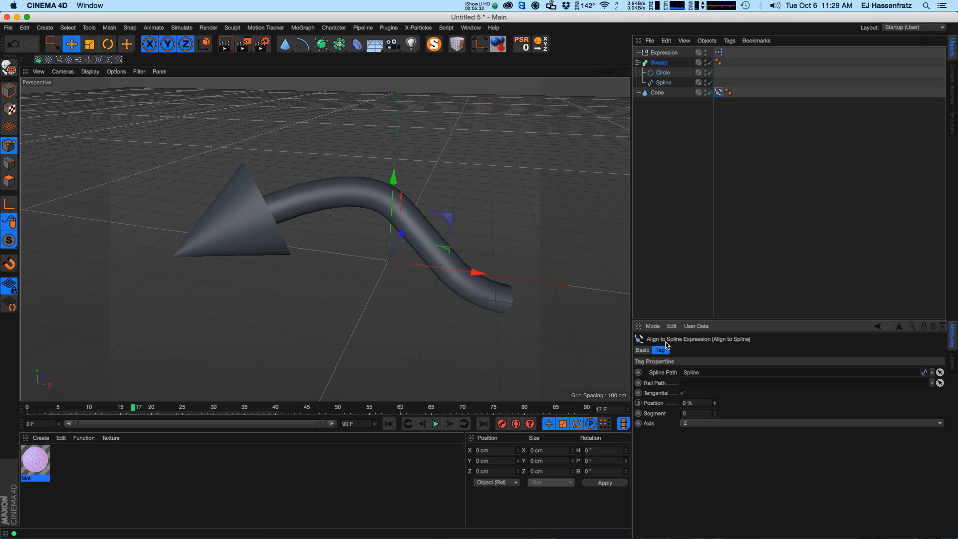
{"action": "left_click", "coordinate": [656, 93]}
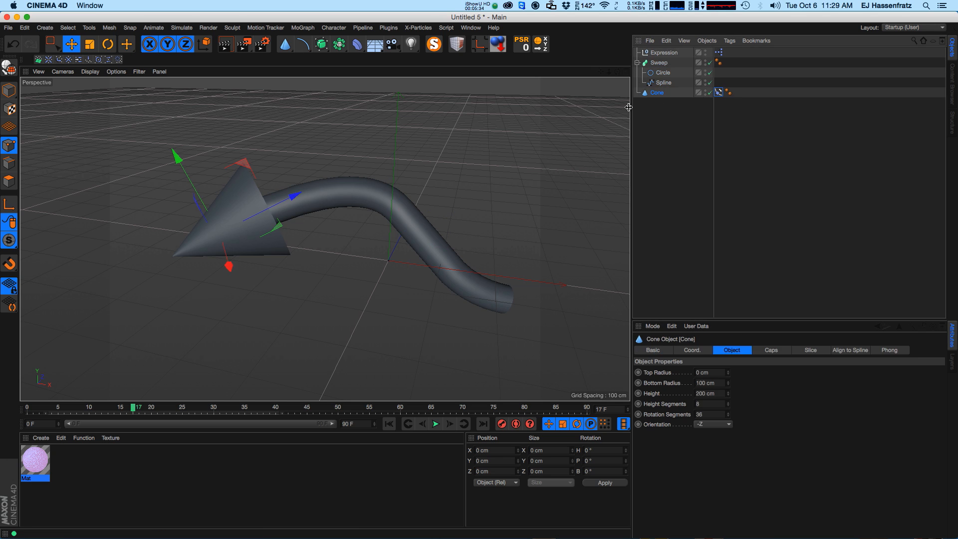
Add a Spline Wrap deformer, try its To slider, and delete it again.
{"action": "left_click", "coordinate": [663, 83]}
{"action": "left_click", "coordinate": [668, 199]}
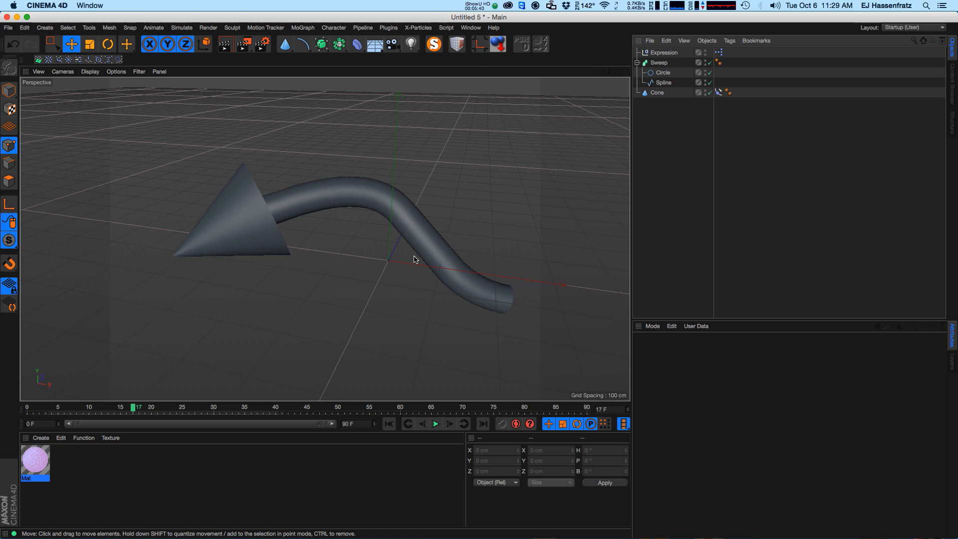
{"action": "left_click", "coordinate": [669, 64]}
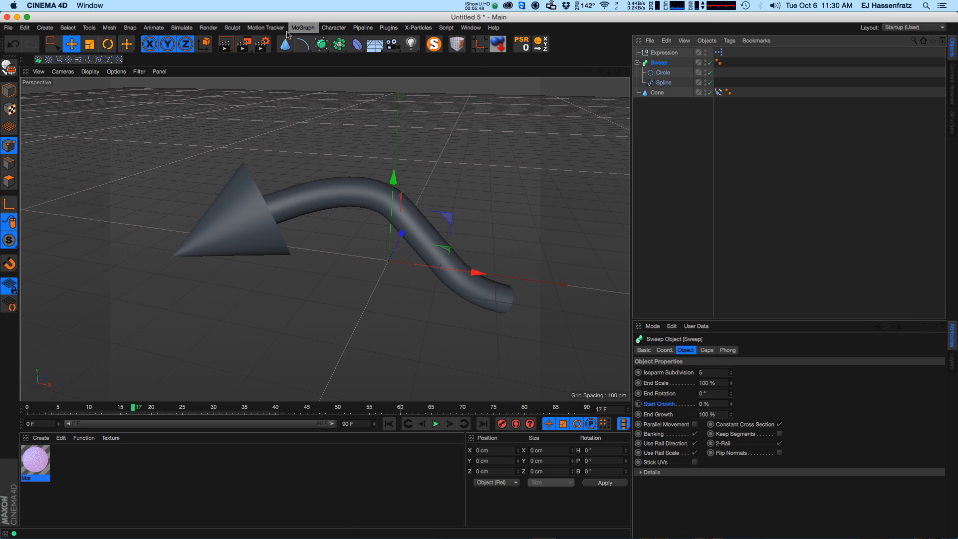
{"action": "left_click", "coordinate": [303, 28]}
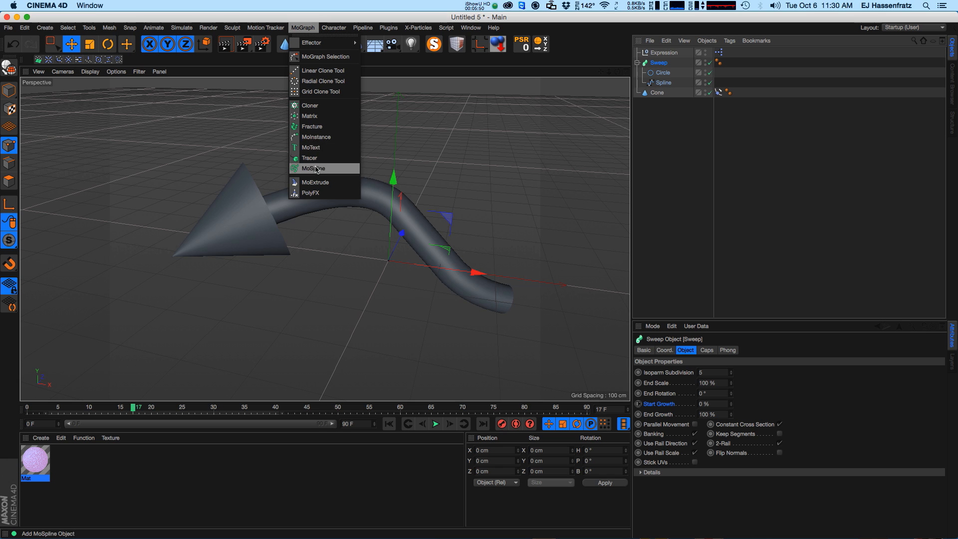
{"action": "mouse_move", "coordinate": [329, 42]}
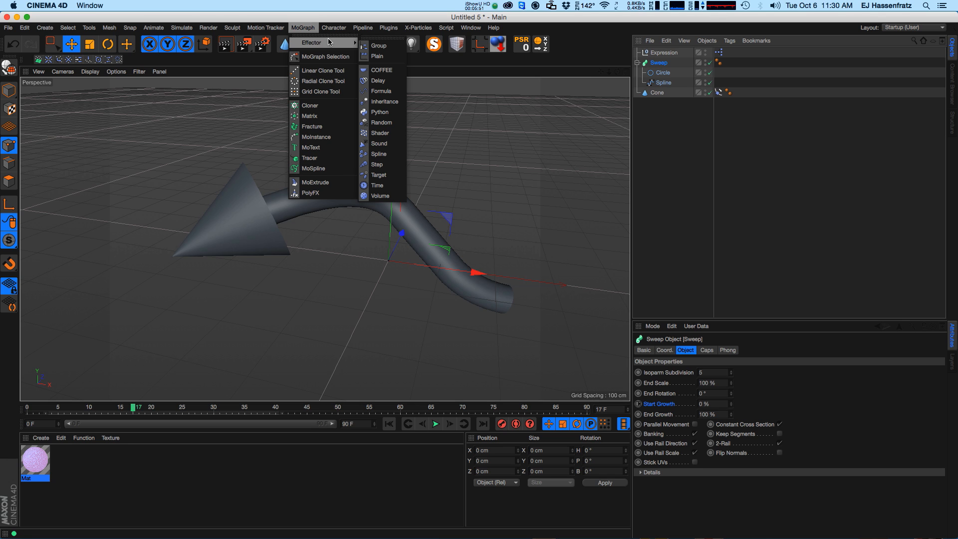
{"action": "left_click", "coordinate": [547, 52]}
{"action": "left_click_drag", "start_coordinate": [358, 44], "coordinate": [493, 154]}
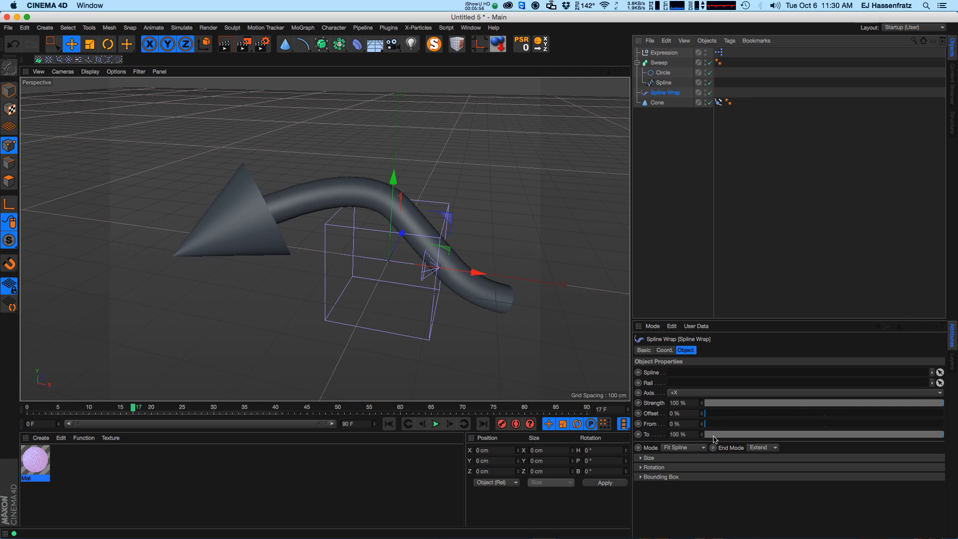
{"action": "mouse_move", "coordinate": [933, 439]}
{"action": "left_mouse_down"}
{"action": "mouse_move", "coordinate": [793, 439]}
{"action": "mouse_move", "coordinate": [941, 440]}
{"action": "left_mouse_up"}
{"action": "left_click", "coordinate": [660, 63]}
{"action": "left_click", "coordinate": [670, 94]}
{"action": "key", "text": "Delete"}
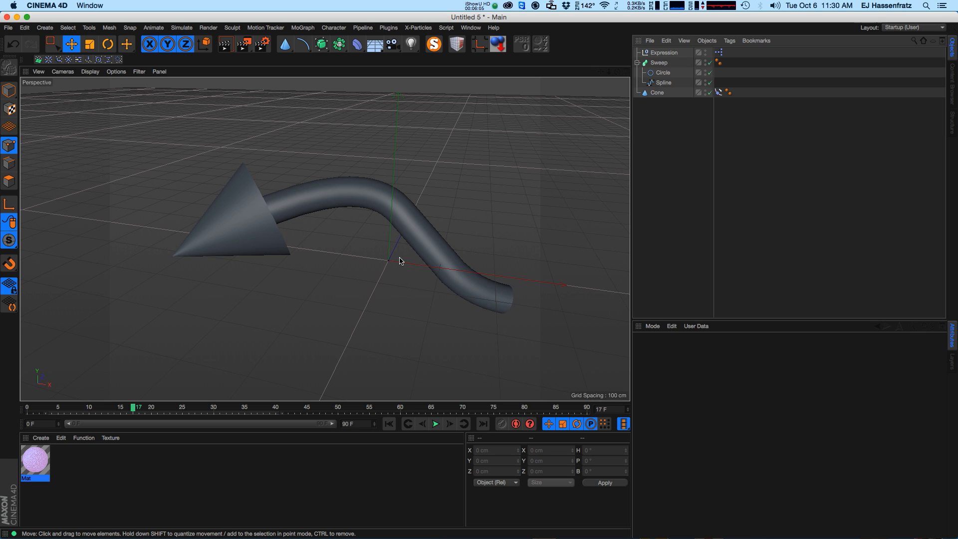
Delete all objects from the scene, including the Expression, Sweep, circle, spline and cone.
{"action": "left_click_drag", "start_coordinate": [673, 140], "coordinate": [662, 49]}
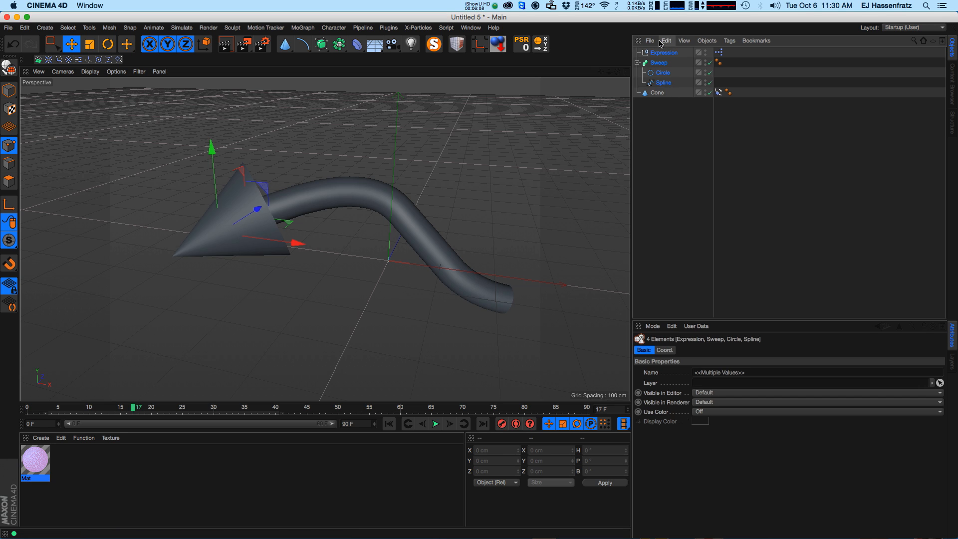
{"action": "key", "text": "Delete"}
{"action": "left_click", "coordinate": [657, 53]}
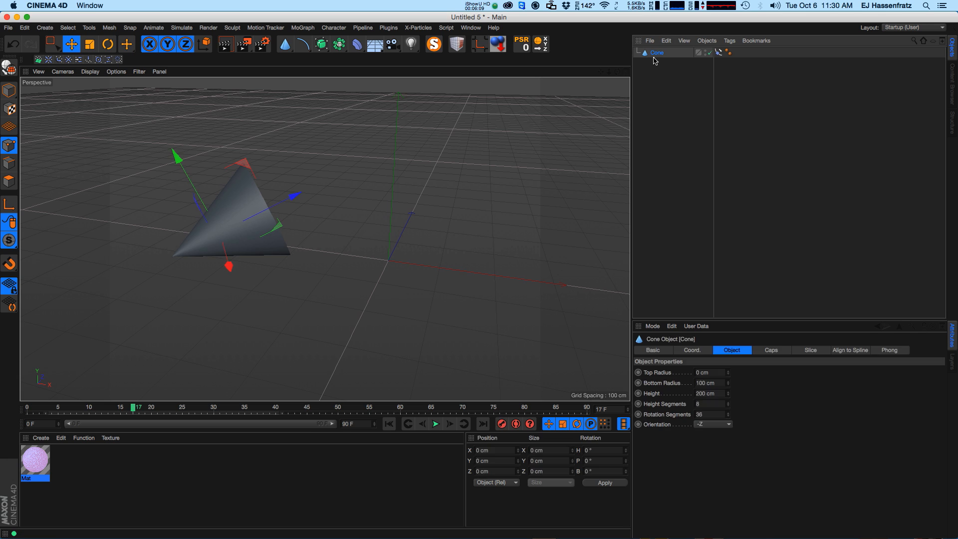
{"action": "key", "text": "Delete"}
Add a cube object and raise its Y segments to 36.
{"action": "left_click", "coordinate": [284, 44]}
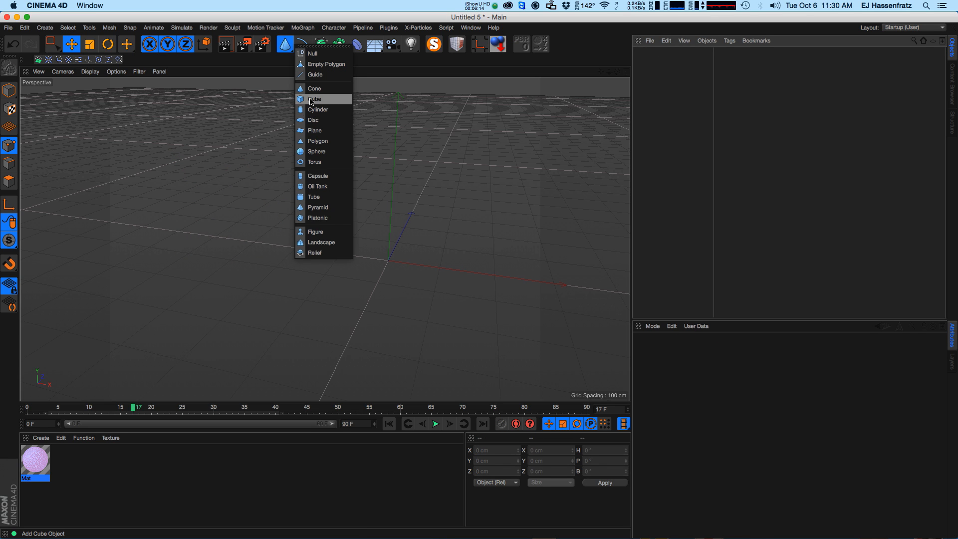
{"action": "left_click", "coordinate": [310, 99]}
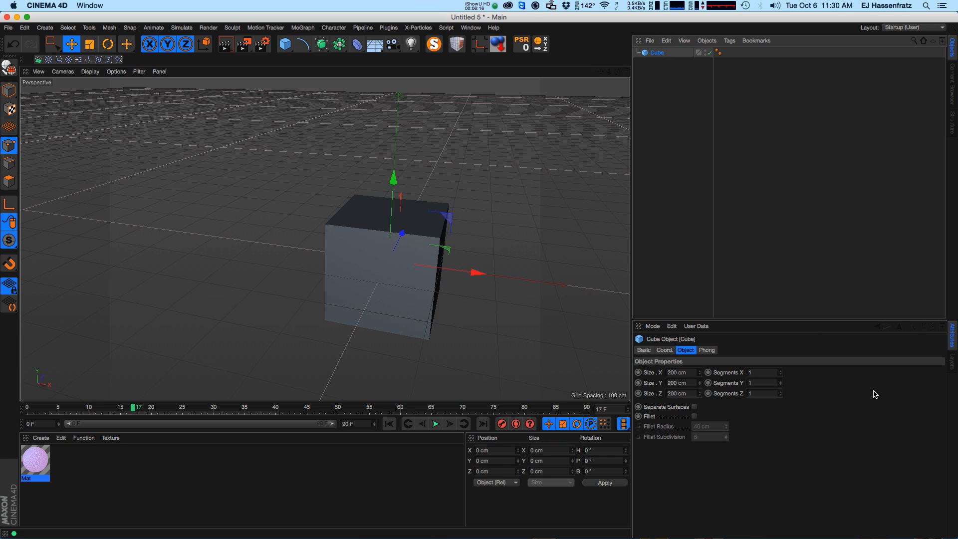
{"action": "left_click_drag", "start_coordinate": [782, 385], "coordinate": [785, 364]}
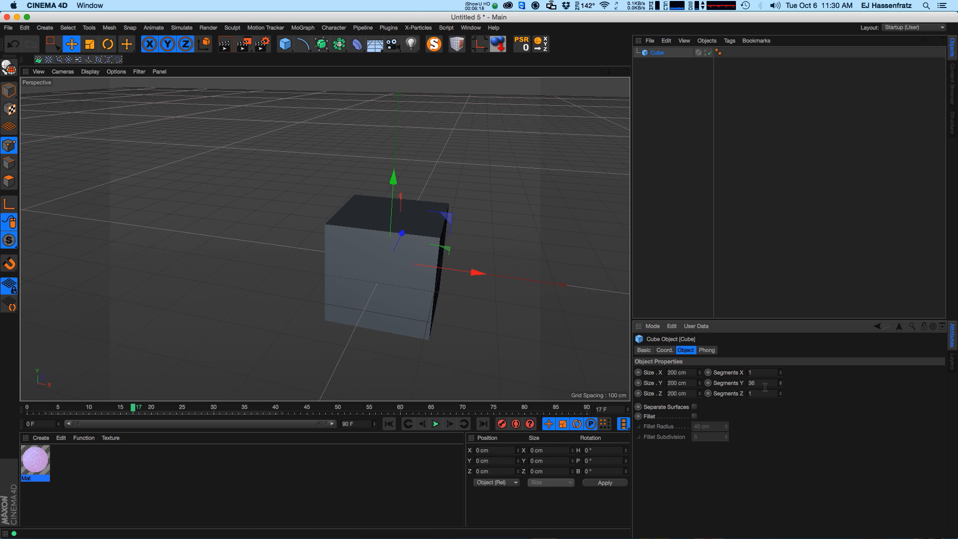
Switch the viewport to Gouraud Shading (Lines) and set the cube's Y segments to 64.
{"action": "left_click", "coordinate": [97, 72]}
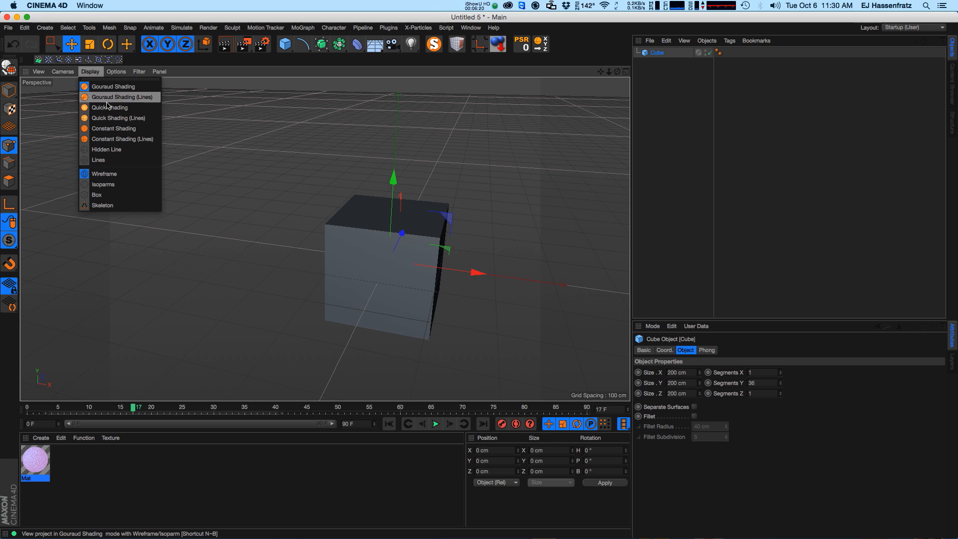
{"action": "left_click", "coordinate": [115, 94]}
{"action": "middle_click_drag", "start_coordinate": [381, 275], "coordinate": [359, 280], "text": "alt"}
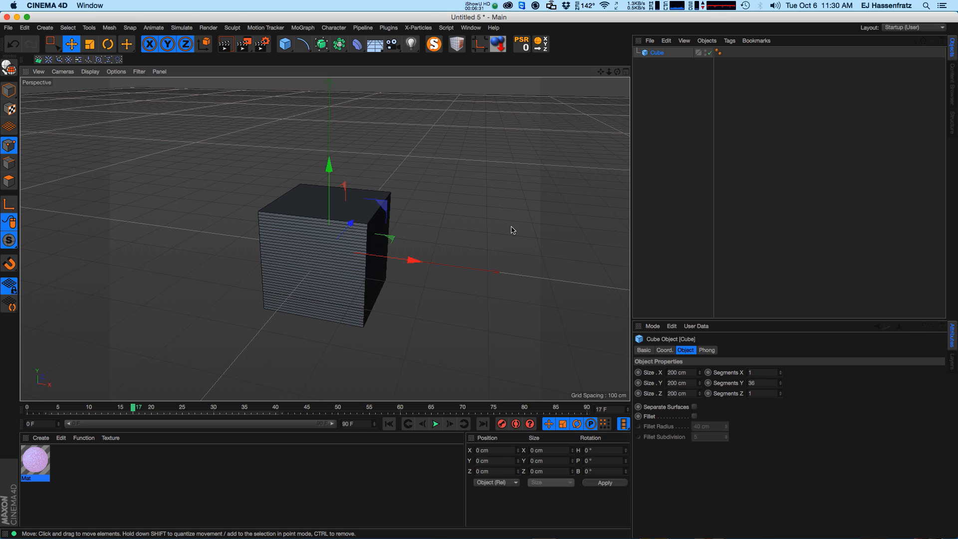
{"action": "left_click_drag", "start_coordinate": [781, 384], "coordinate": [783, 372]}
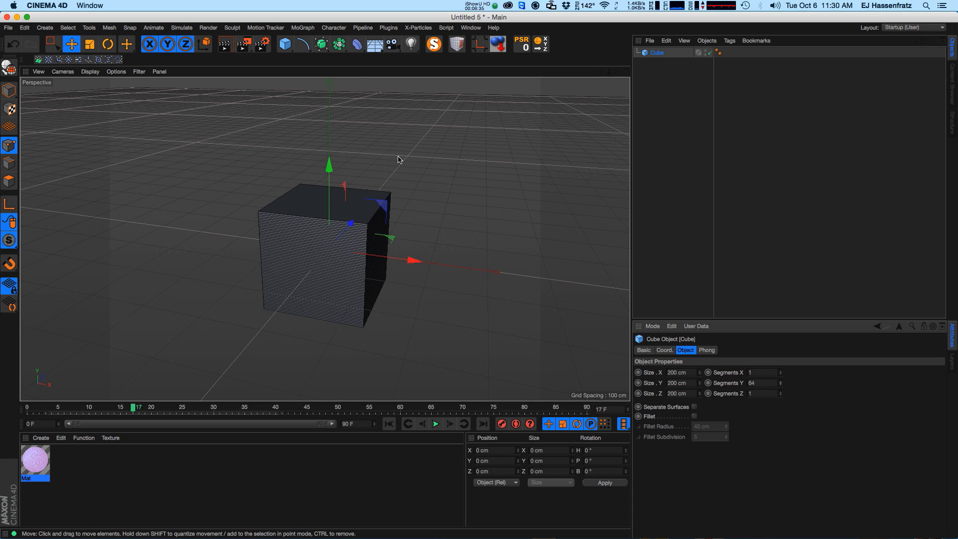
Add a Bend deformer as a child of the cube and fit it to its parent.
{"action": "left_click", "coordinate": [356, 43]}
{"action": "left_click", "coordinate": [408, 62]}
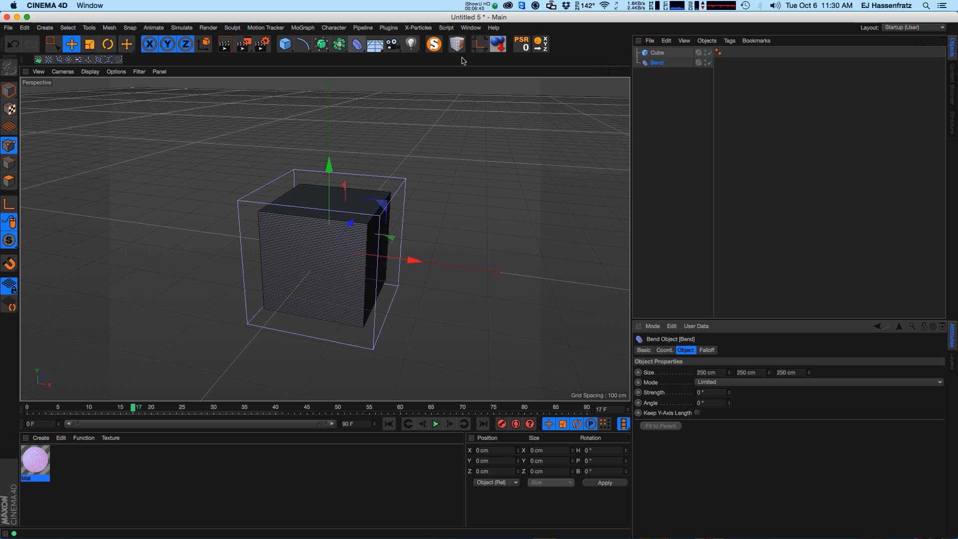
{"action": "left_click_drag", "start_coordinate": [657, 64], "coordinate": [658, 53]}
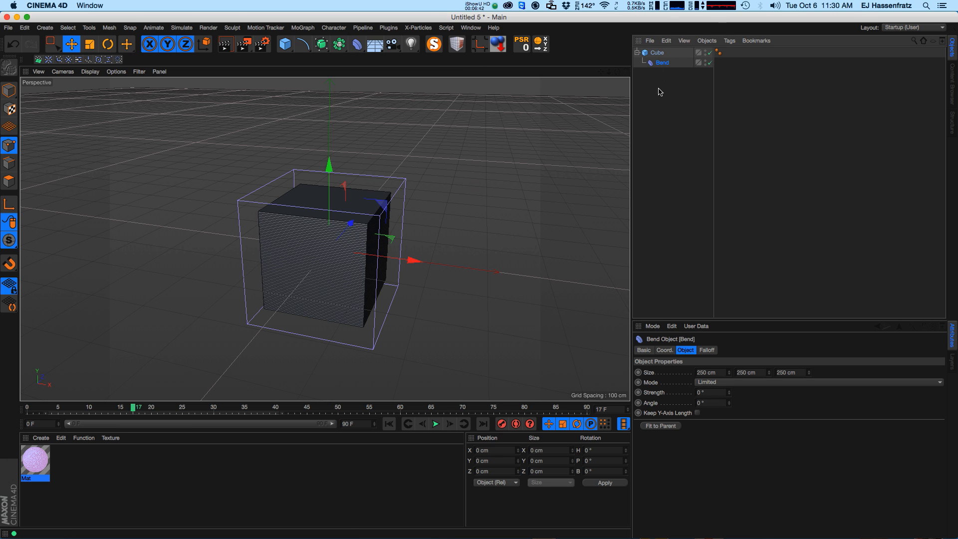
{"action": "left_click", "coordinate": [673, 425]}
{"action": "left_click_drag", "start_coordinate": [730, 392], "coordinate": [728, 360]}
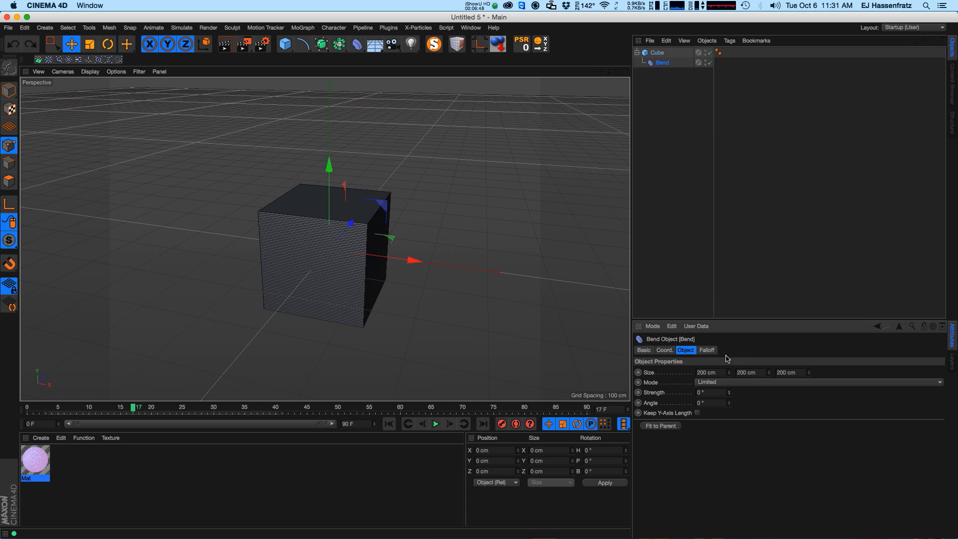
Add a Squash & Stretch deformer under the cube, try a Factor of 182%, and undo that change.
{"action": "left_click", "coordinate": [357, 44]}
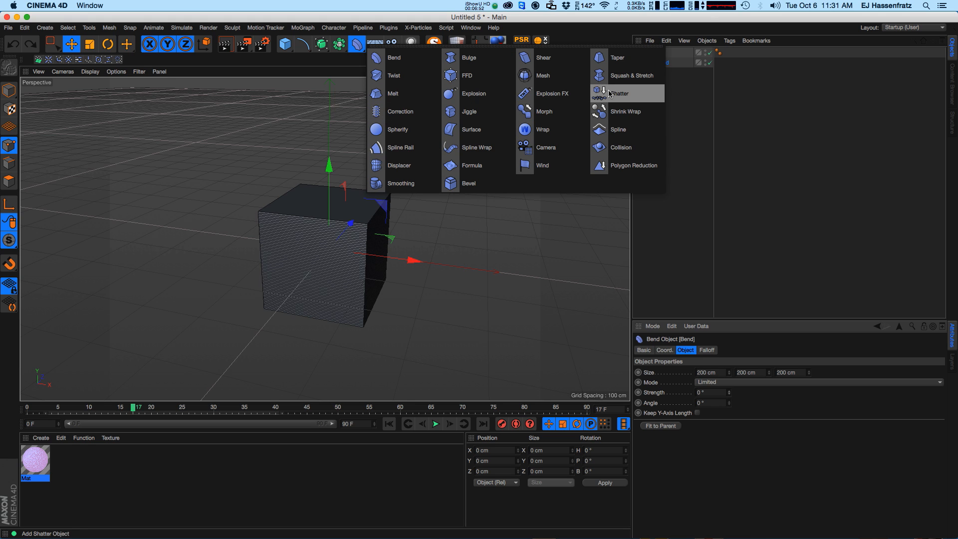
{"action": "left_click", "coordinate": [619, 76]}
{"action": "left_click_drag", "start_coordinate": [671, 72], "coordinate": [668, 58]}
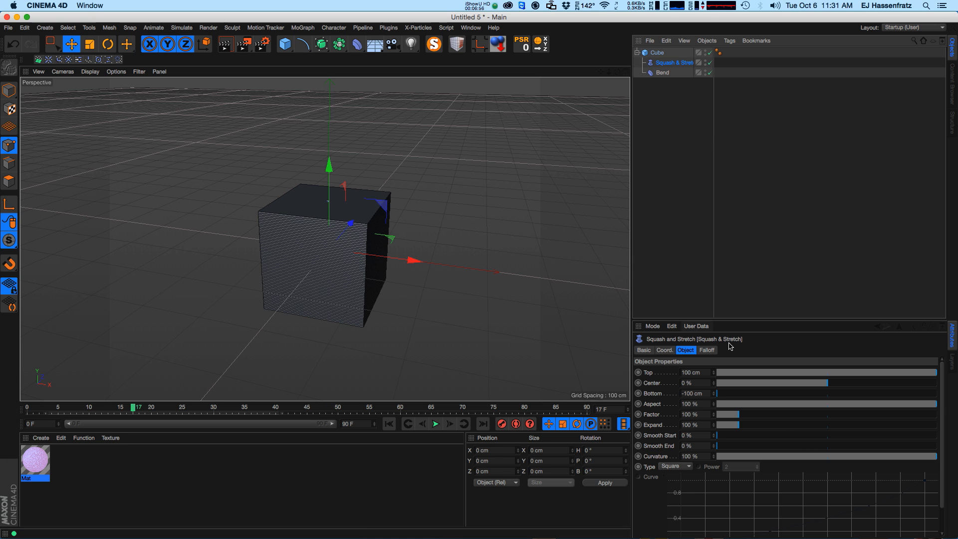
{"action": "mouse_move", "coordinate": [744, 419]}
{"action": "left_mouse_down"}
{"action": "mouse_move", "coordinate": [726, 418]}
{"action": "mouse_move", "coordinate": [760, 414]}
{"action": "left_mouse_up"}
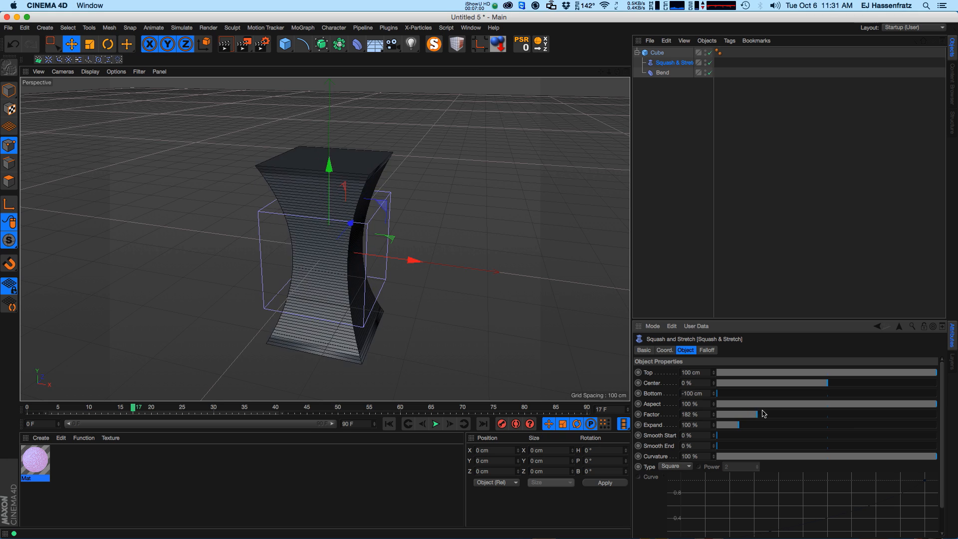
{"action": "key", "text": "super+z"}
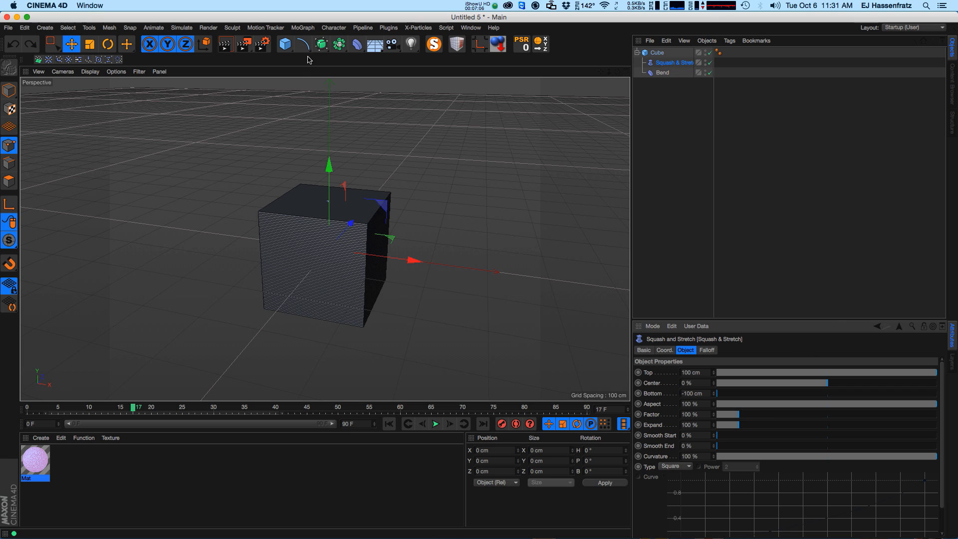
Add a Null at the top level of the hierarchy and move it up 100 cm on Y.
{"action": "left_click_drag", "start_coordinate": [285, 45], "coordinate": [304, 60]}
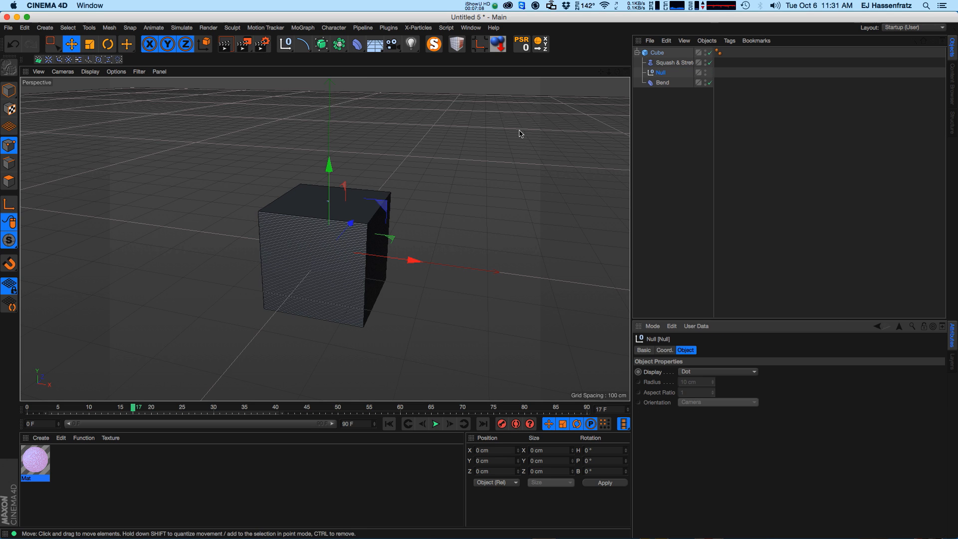
{"action": "left_click_drag", "start_coordinate": [659, 72], "coordinate": [648, 132]}
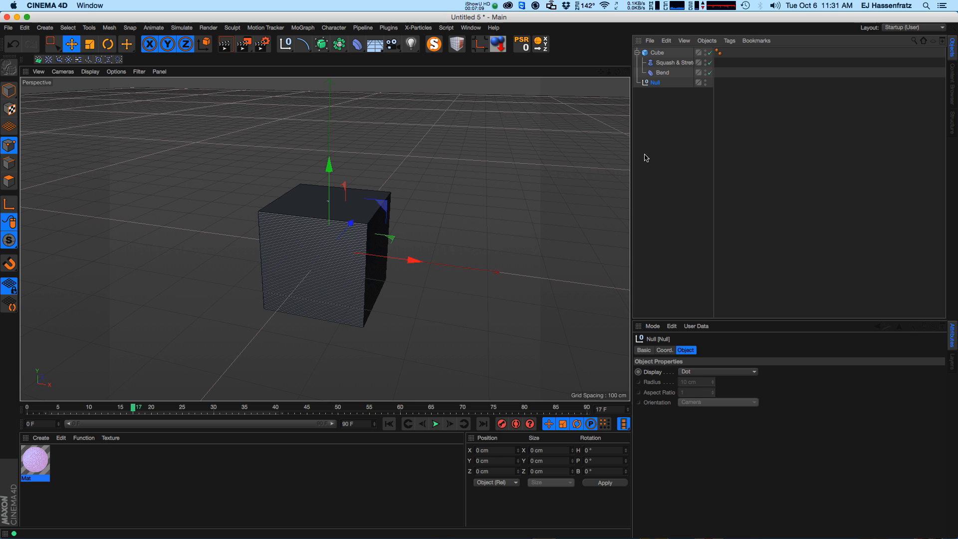
{"action": "left_click", "coordinate": [664, 350]}
{"action": "left_click", "coordinate": [641, 414]}
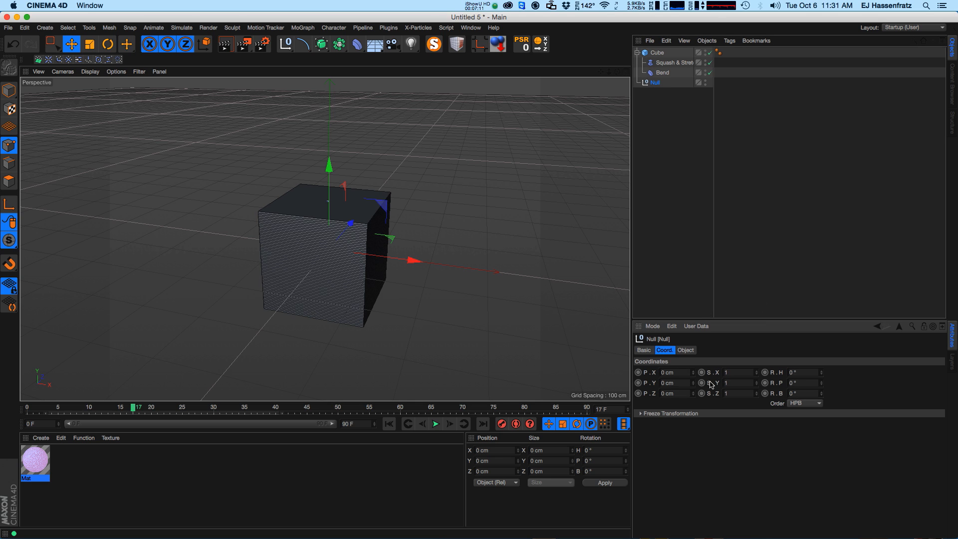
{"action": "left_click", "coordinate": [673, 62]}
{"action": "left_click", "coordinate": [686, 349]}
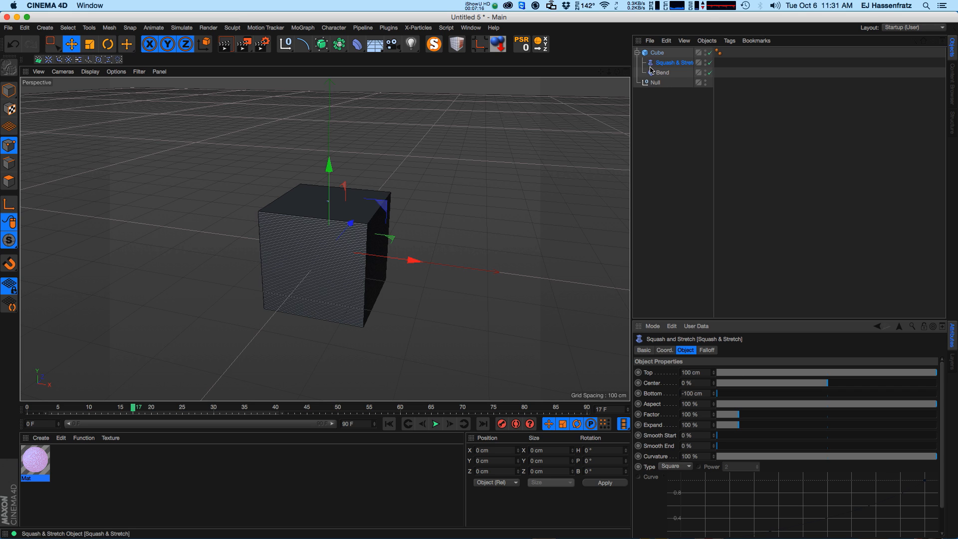
{"action": "left_click", "coordinate": [655, 82]}
{"action": "left_click_drag", "start_coordinate": [329, 201], "coordinate": [329, 152]}
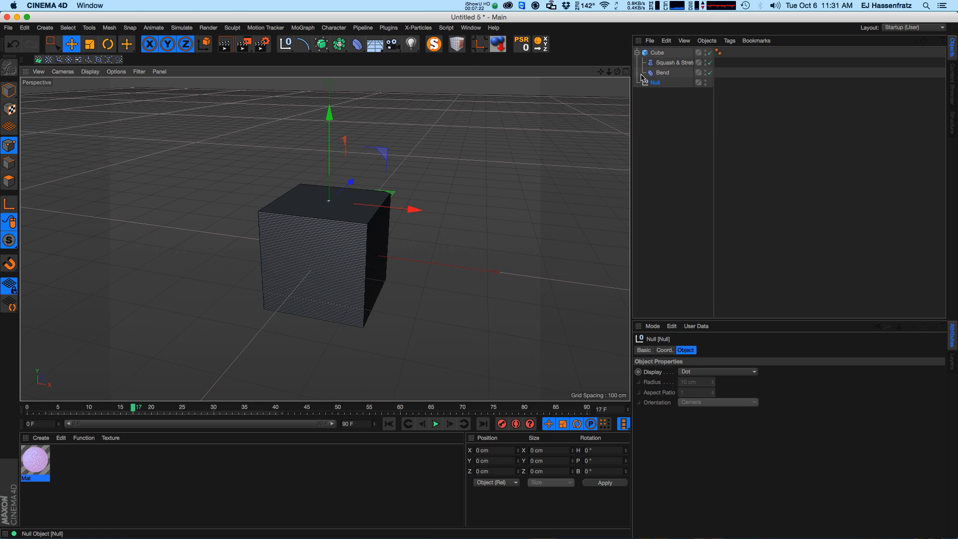
Set the Null's Y position as the XPresso driver.
{"action": "right_click", "coordinate": [657, 84]}
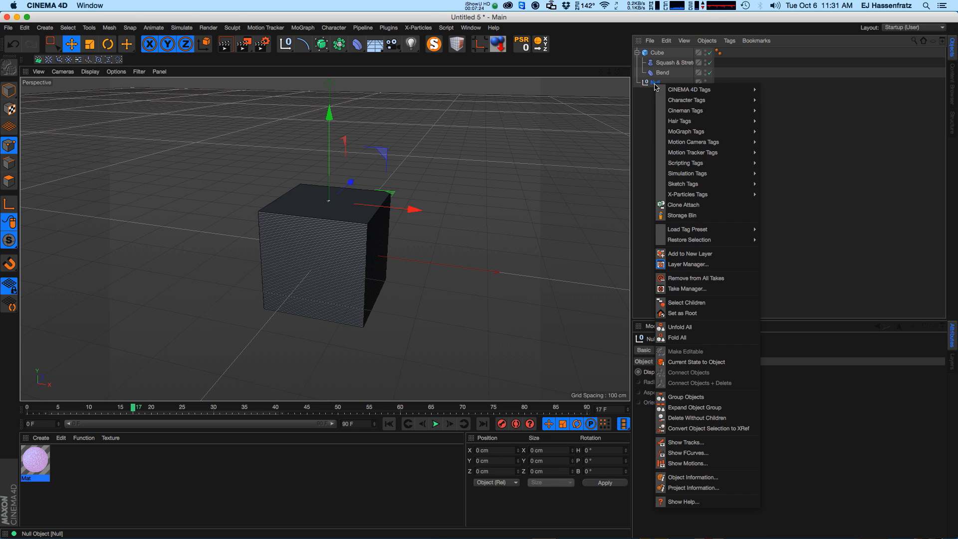
{"action": "mouse_move", "coordinate": [676, 101]}
{"action": "left_click", "coordinate": [680, 294]}
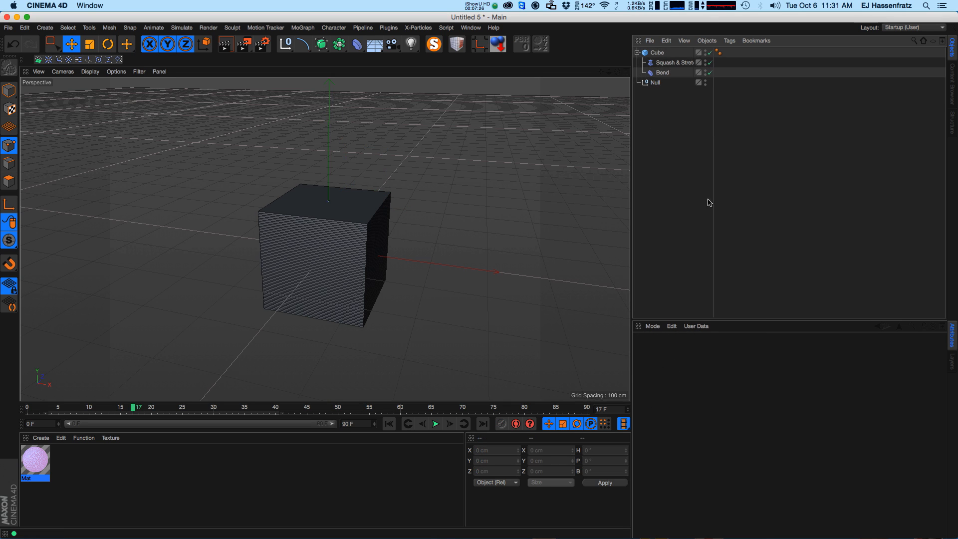
{"action": "left_click", "coordinate": [655, 85]}
{"action": "left_click", "coordinate": [664, 350]}
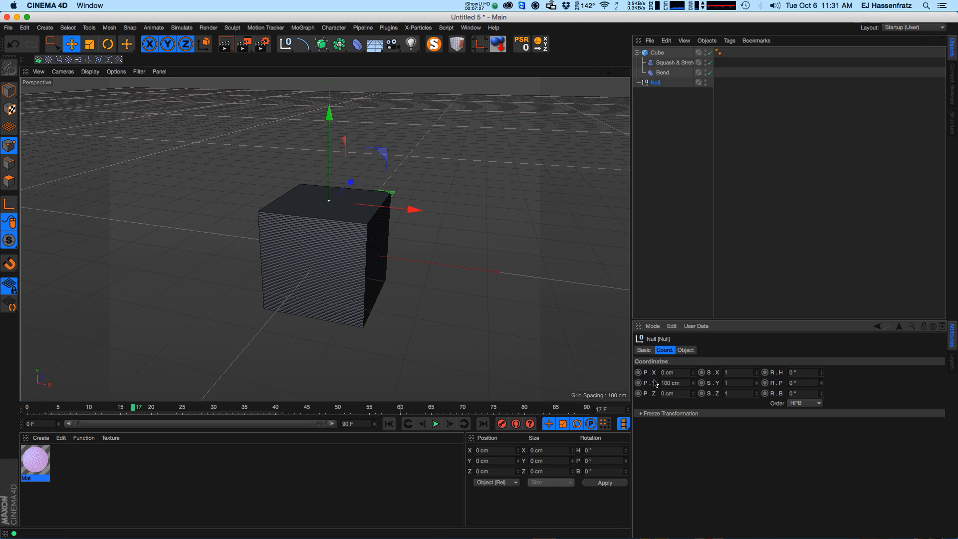
{"action": "right_click", "coordinate": [655, 386]}
{"action": "mouse_move", "coordinate": [699, 400]}
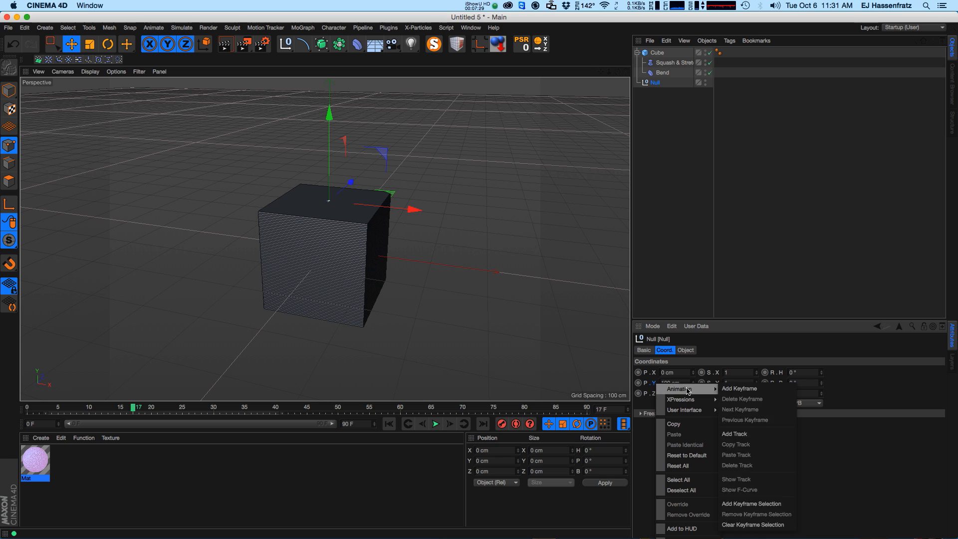
{"action": "left_click", "coordinate": [731, 399]}
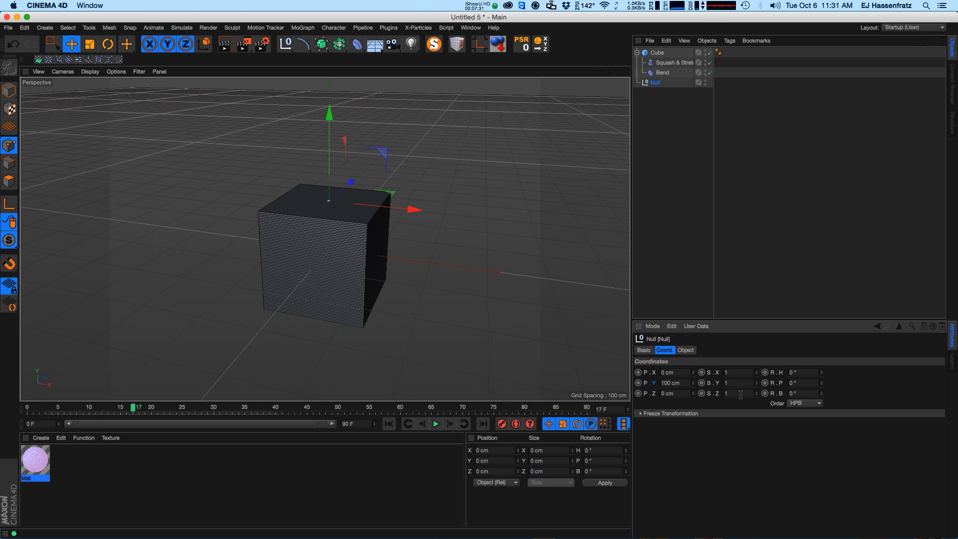
Set the Squash & Stretch Factor as XPresso driven (relative) and reselect the Null.
{"action": "left_click", "coordinate": [673, 62]}
{"action": "left_click", "coordinate": [685, 350]}
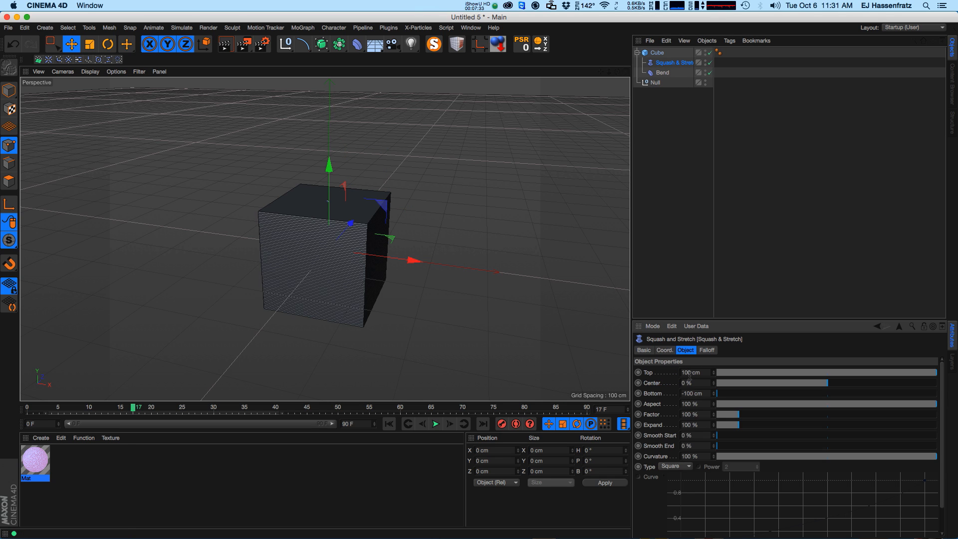
{"action": "right_click", "coordinate": [660, 415]}
{"action": "mouse_move", "coordinate": [694, 422]}
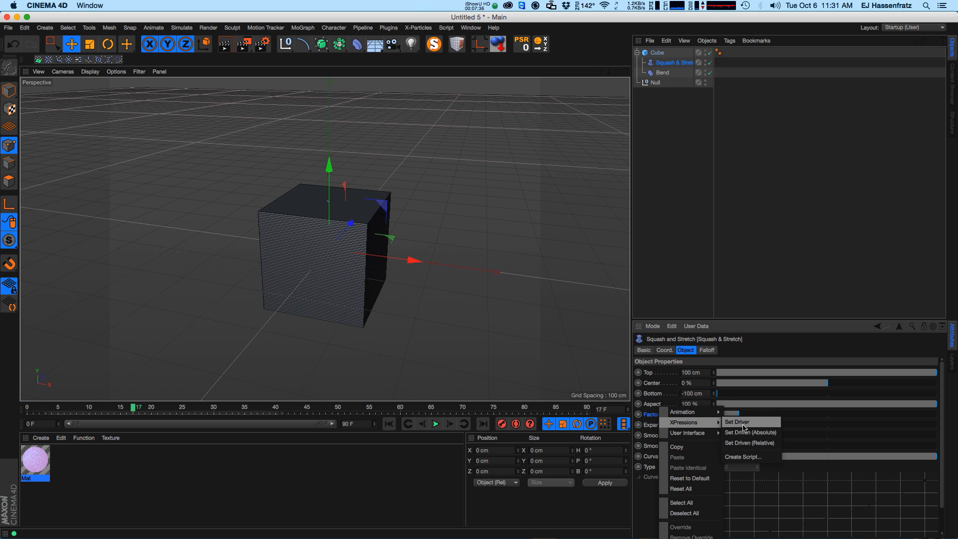
{"action": "left_click", "coordinate": [756, 444]}
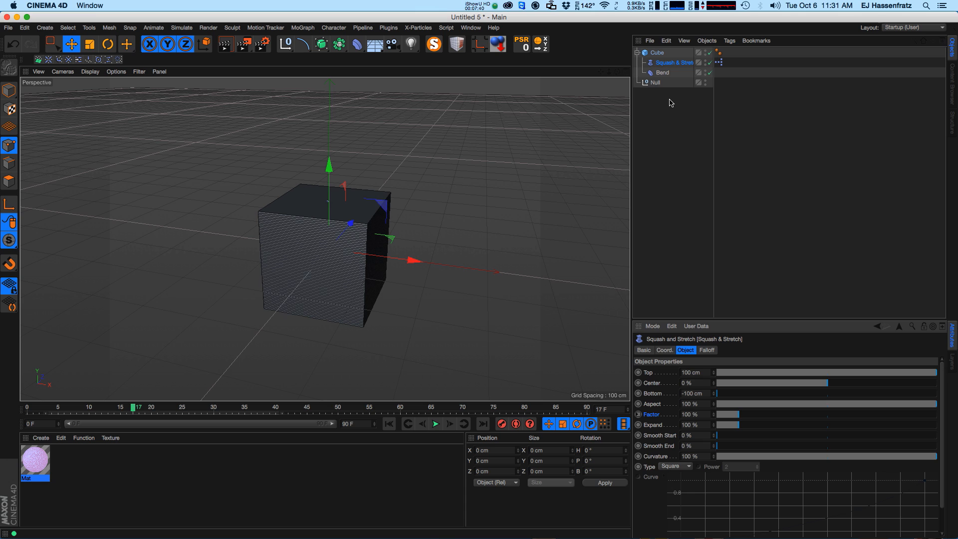
{"action": "left_click", "coordinate": [655, 83]}
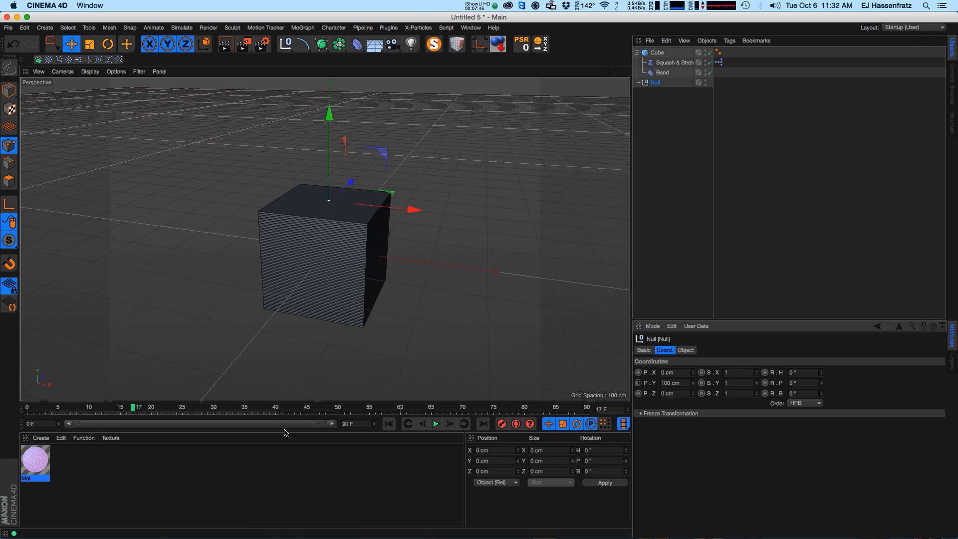
Raise the Null in the viewport to about 191 cm on Y and compare its Y position with the Squash & Stretch Factor.
{"action": "left_click_drag", "start_coordinate": [335, 145], "coordinate": [338, 103]}
{"action": "left_click", "coordinate": [673, 62]}
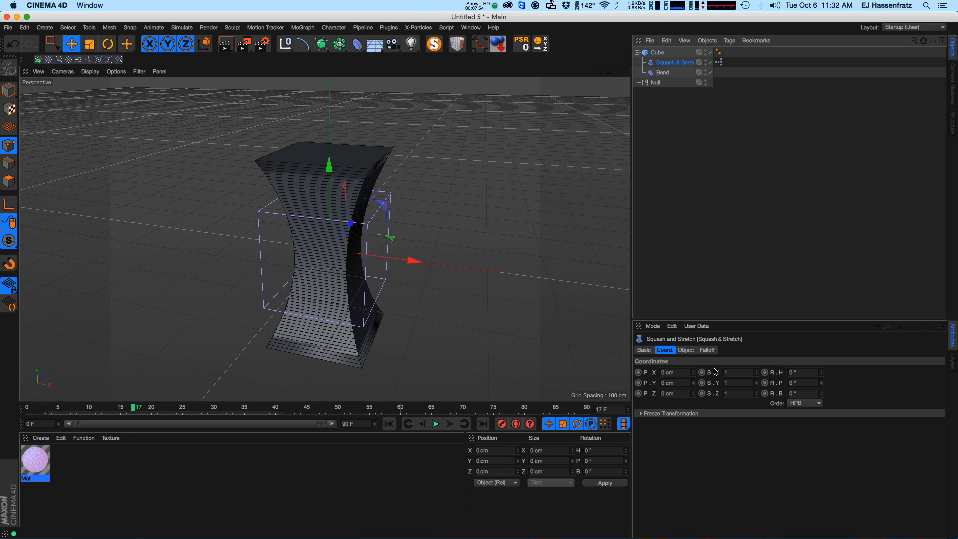
{"action": "left_click", "coordinate": [686, 349]}
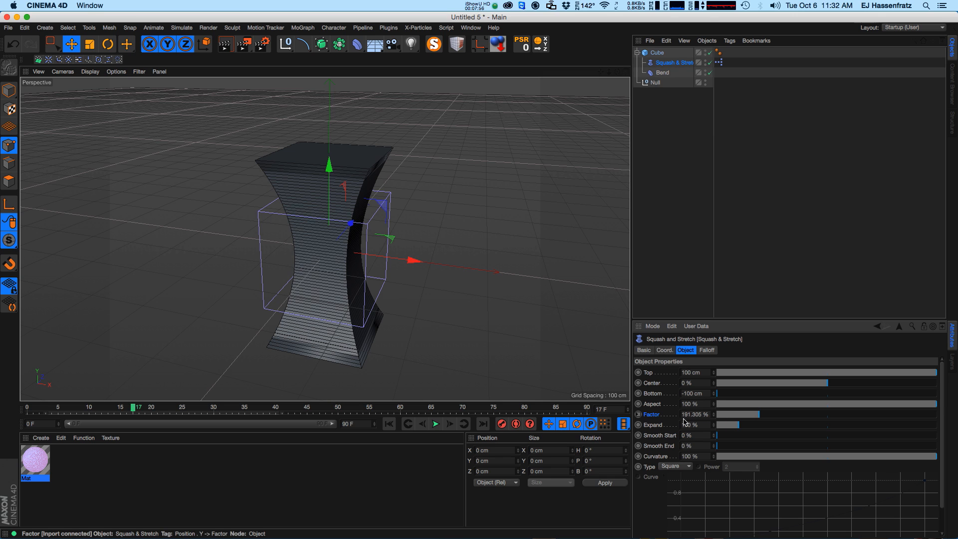
{"action": "left_click", "coordinate": [655, 83]}
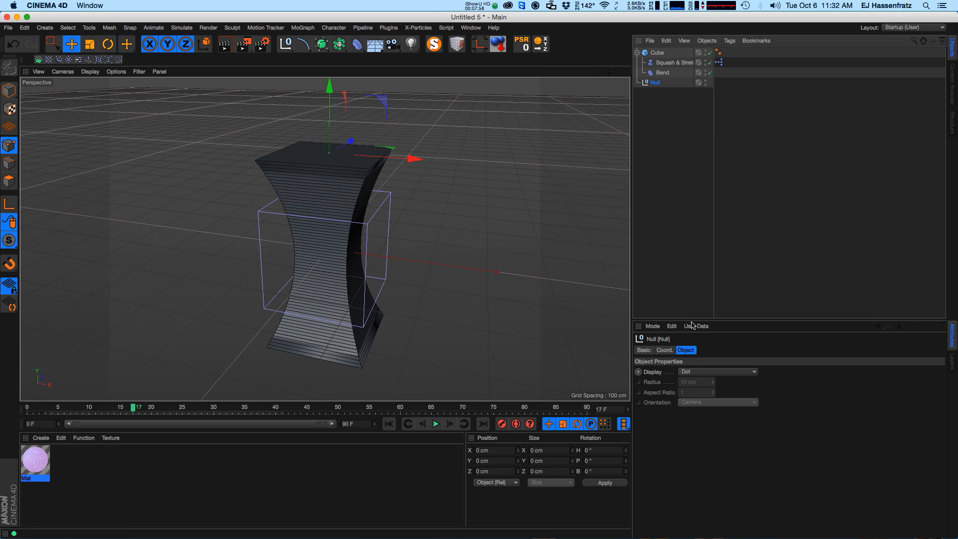
{"action": "left_click", "coordinate": [665, 349]}
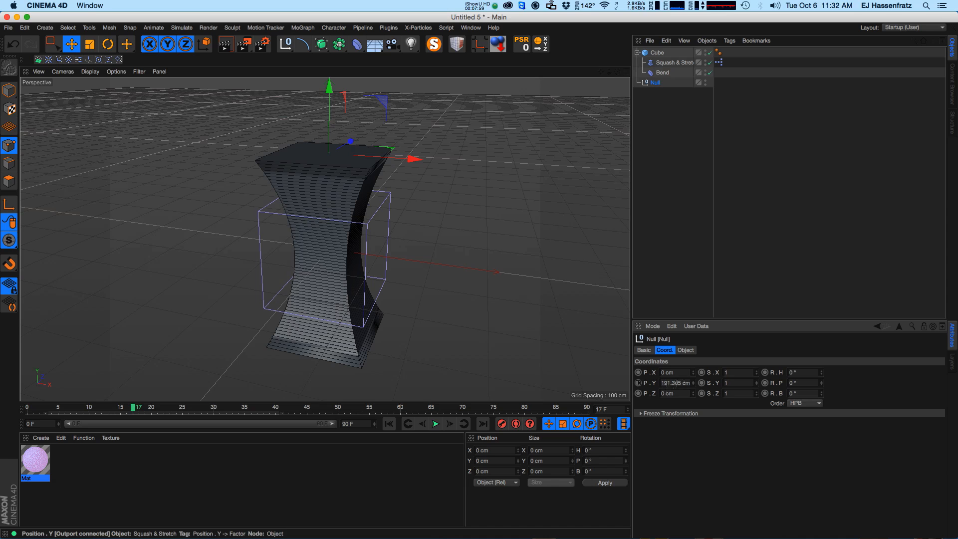
{"action": "left_click", "coordinate": [661, 63]}
{"action": "left_click", "coordinate": [687, 350]}
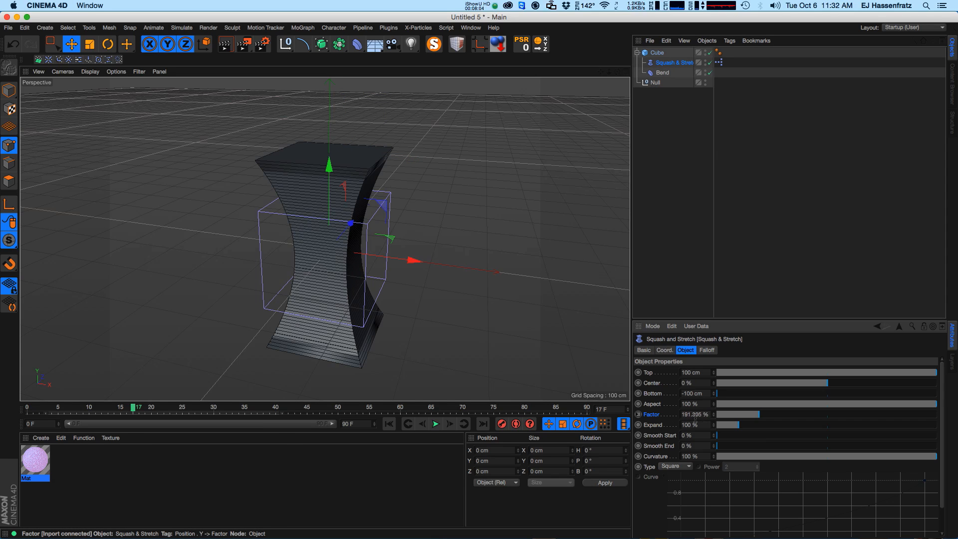
Try moving the Null along X and undo the move.
{"action": "left_click", "coordinate": [656, 83]}
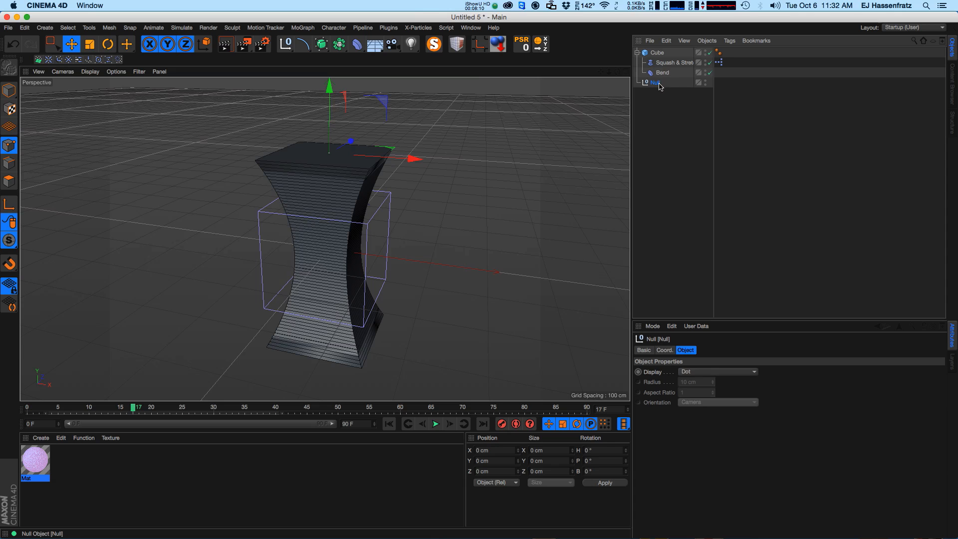
{"action": "left_click", "coordinate": [661, 74]}
{"action": "left_click", "coordinate": [657, 84]}
{"action": "left_click_drag", "start_coordinate": [410, 165], "coordinate": [466, 167]}
{"action": "key", "text": "super+z"}
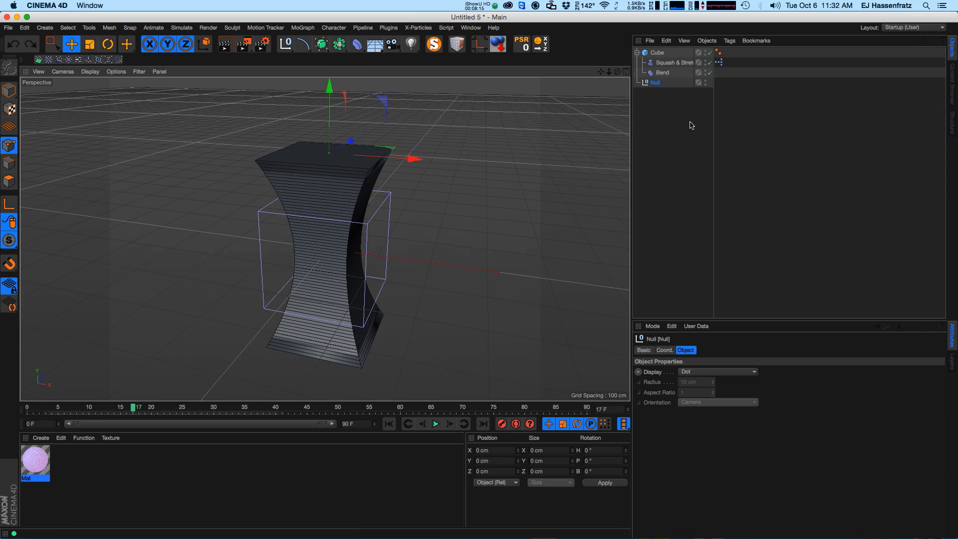
Set the Null's X position as the XPresso driver.
{"action": "left_click", "coordinate": [664, 350]}
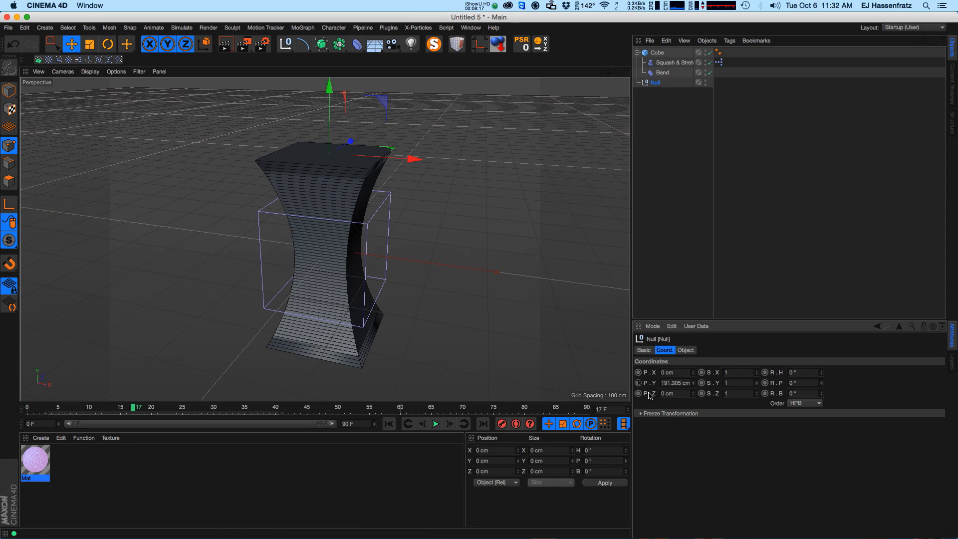
{"action": "right_click", "coordinate": [653, 373]}
{"action": "mouse_move", "coordinate": [691, 388]}
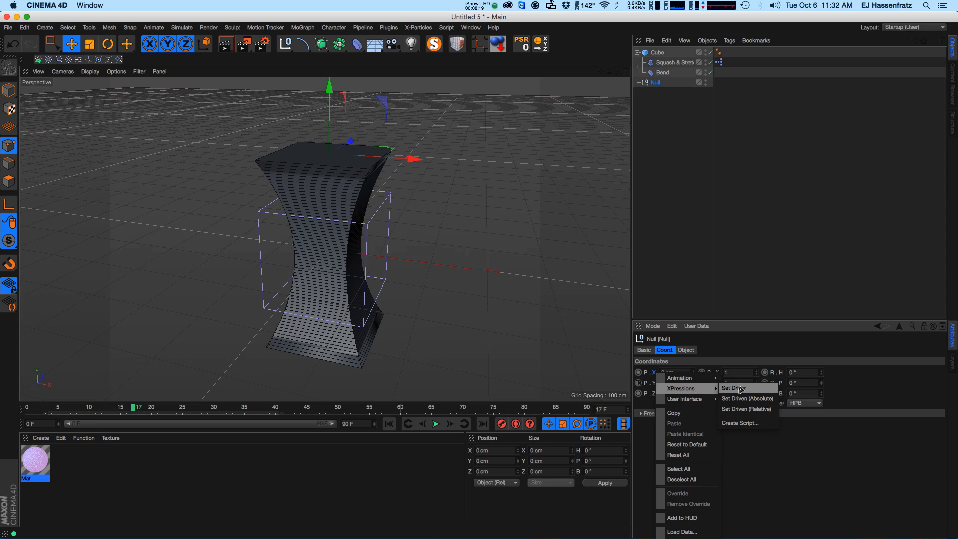
{"action": "left_click", "coordinate": [740, 388]}
Set the Bend deformer's Strength as XPresso driven and reselect the Null.
{"action": "left_click", "coordinate": [663, 73]}
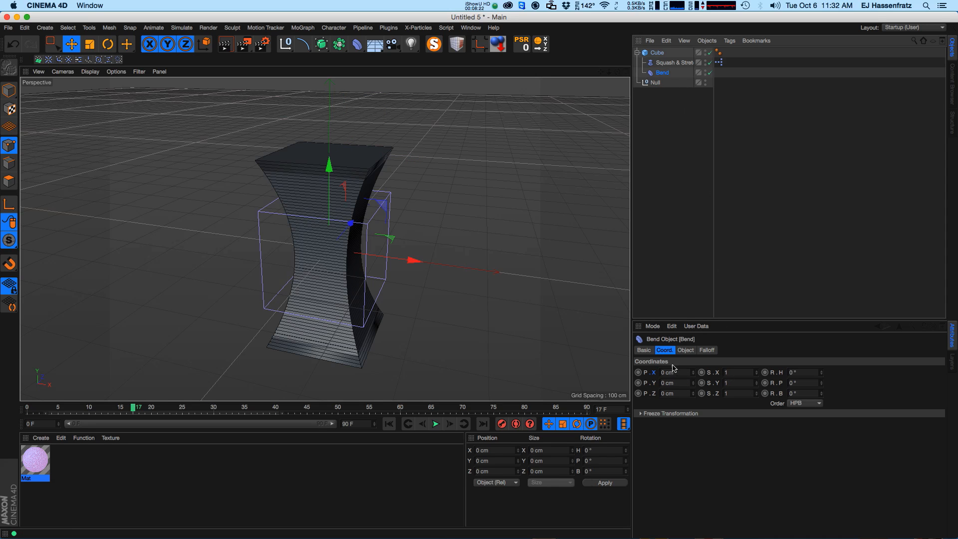
{"action": "left_click", "coordinate": [686, 351]}
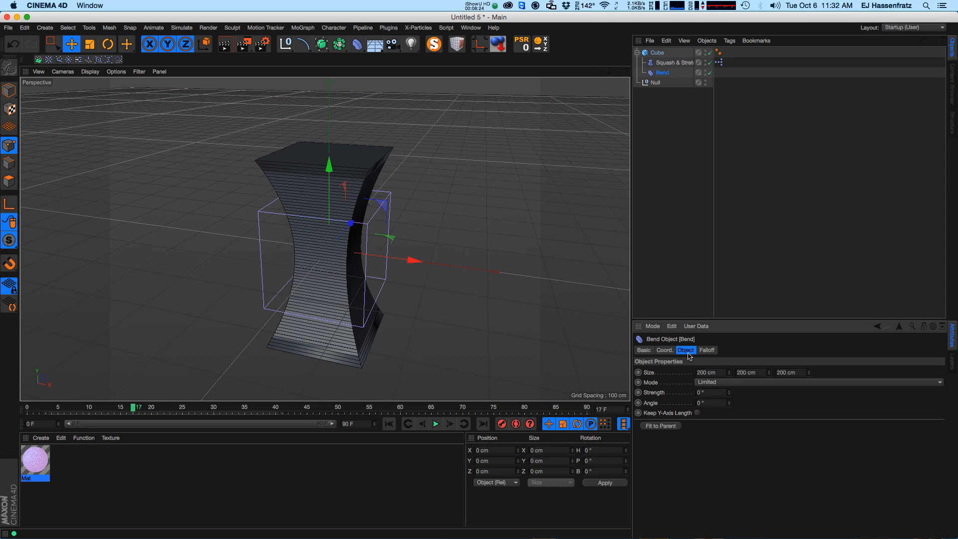
{"action": "right_click", "coordinate": [672, 394]}
{"action": "mouse_move", "coordinate": [699, 405]}
{"action": "left_click", "coordinate": [754, 416]}
{"action": "left_click", "coordinate": [658, 84]}
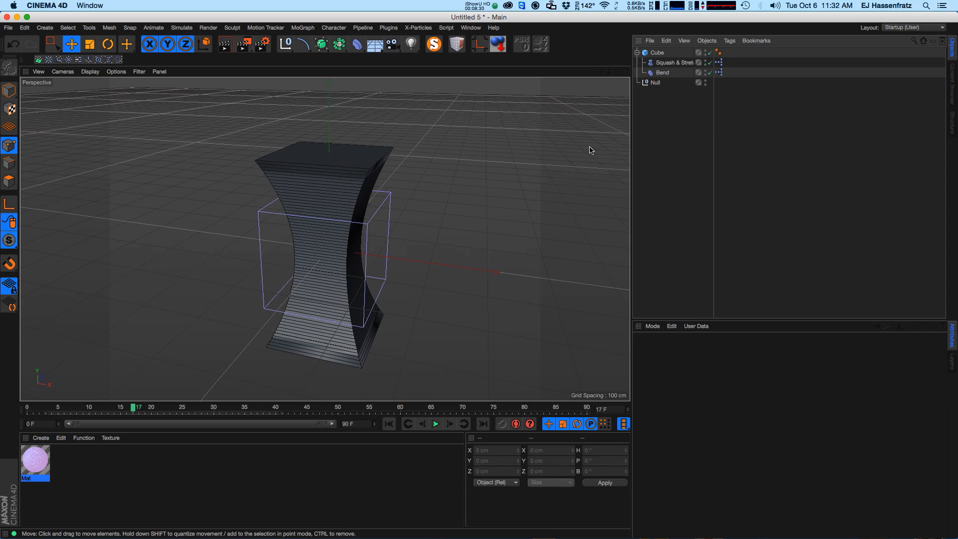
Move the Null along X to about 73 cm and compare its X position with the Bend's Strength.
{"action": "left_click_drag", "start_coordinate": [413, 160], "coordinate": [423, 165]}
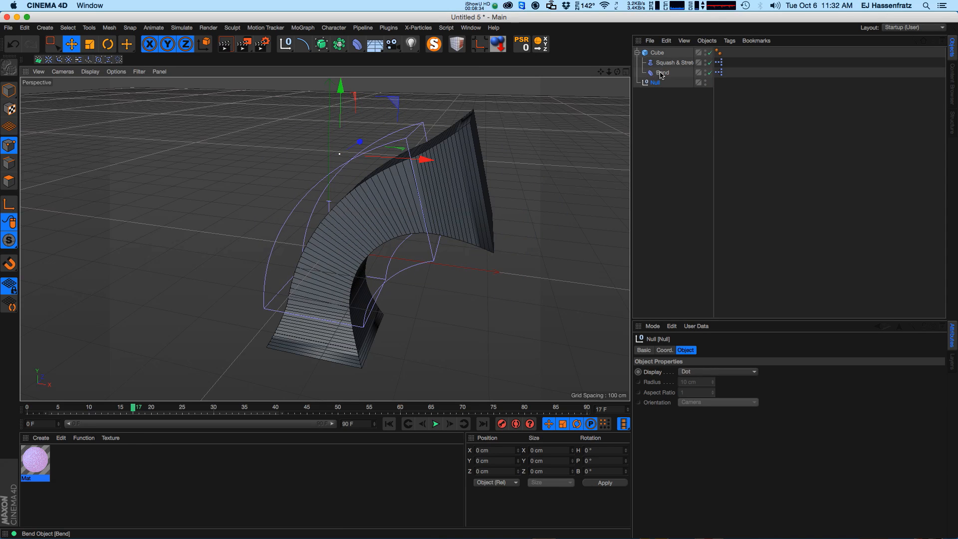
{"action": "left_click", "coordinate": [662, 73]}
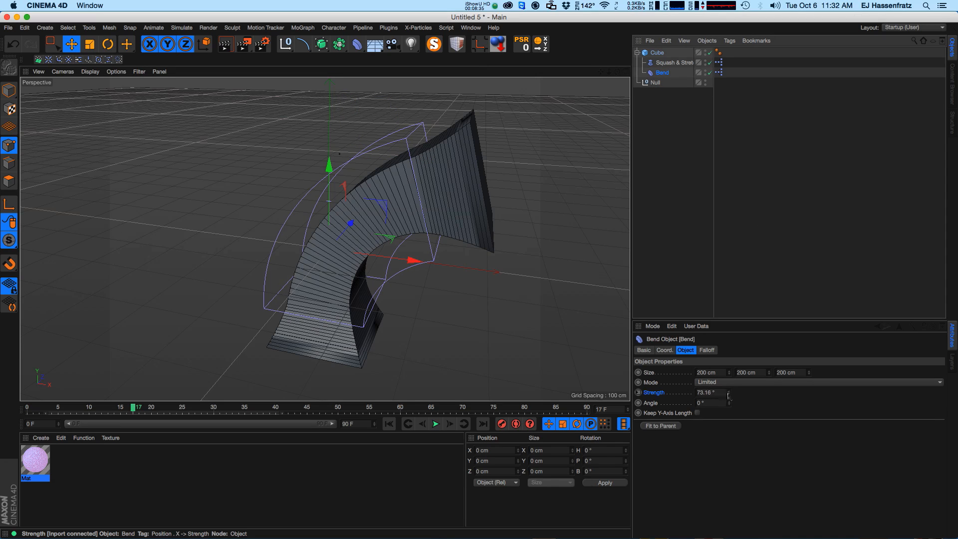
{"action": "left_click", "coordinate": [661, 82]}
{"action": "left_click", "coordinate": [664, 350]}
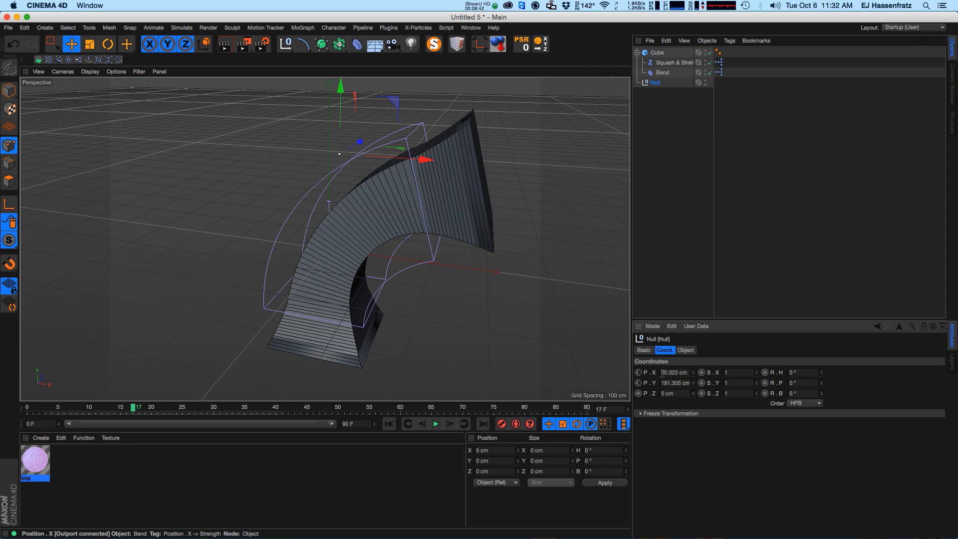
{"action": "left_click", "coordinate": [662, 72]}
{"action": "left_click", "coordinate": [686, 350]}
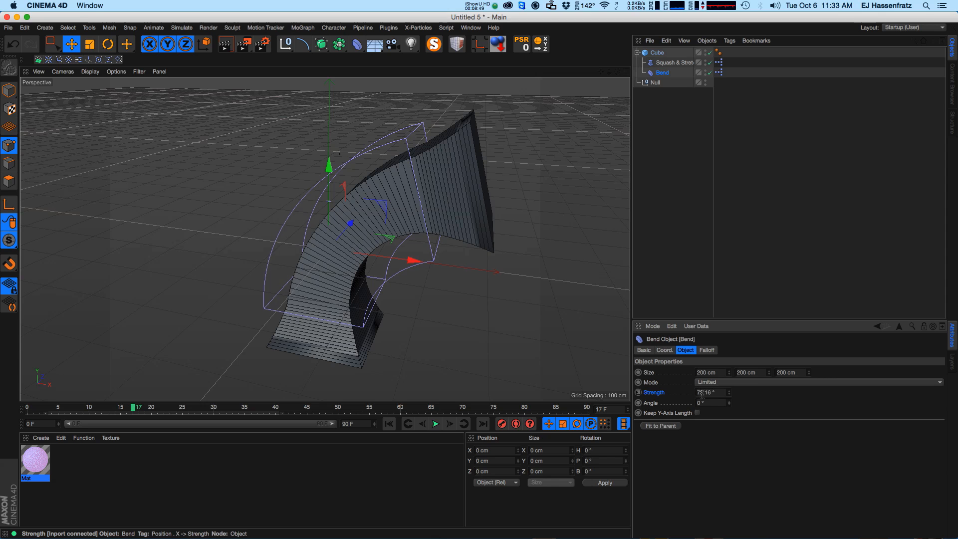
{"action": "left_click", "coordinate": [653, 84]}
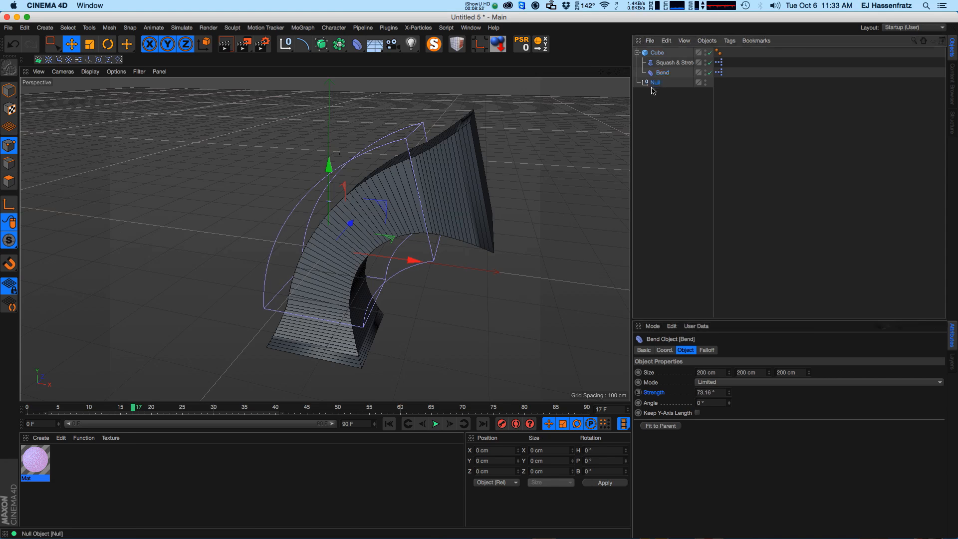
Move the Null back and down, then open the Bend's XPresso tag in the XPresso Editor.
{"action": "mouse_move", "coordinate": [422, 166]}
{"action": "left_mouse_down"}
{"action": "mouse_move", "coordinate": [396, 167]}
{"action": "mouse_move", "coordinate": [424, 170]}
{"action": "mouse_move", "coordinate": [405, 169]}
{"action": "left_mouse_up"}
{"action": "left_click_drag", "start_coordinate": [384, 106], "coordinate": [387, 140]}
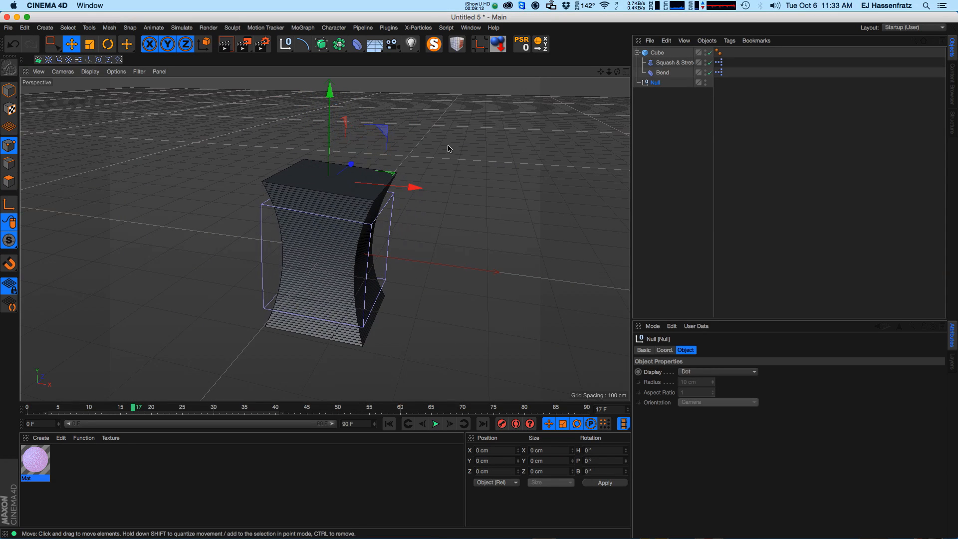
{"action": "left_click", "coordinate": [727, 76]}
{"action": "double_click", "coordinate": [718, 73]}
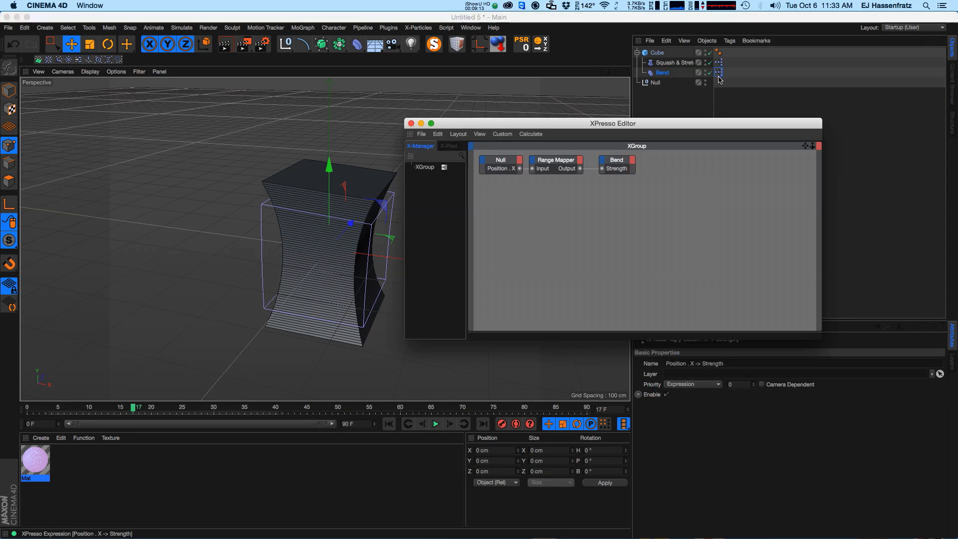
{"action": "left_click_drag", "start_coordinate": [581, 124], "coordinate": [623, 117]}
Inspect the Range Mapper node's parameters and move the Null along X to bend the cube.
{"action": "left_click", "coordinate": [605, 155]}
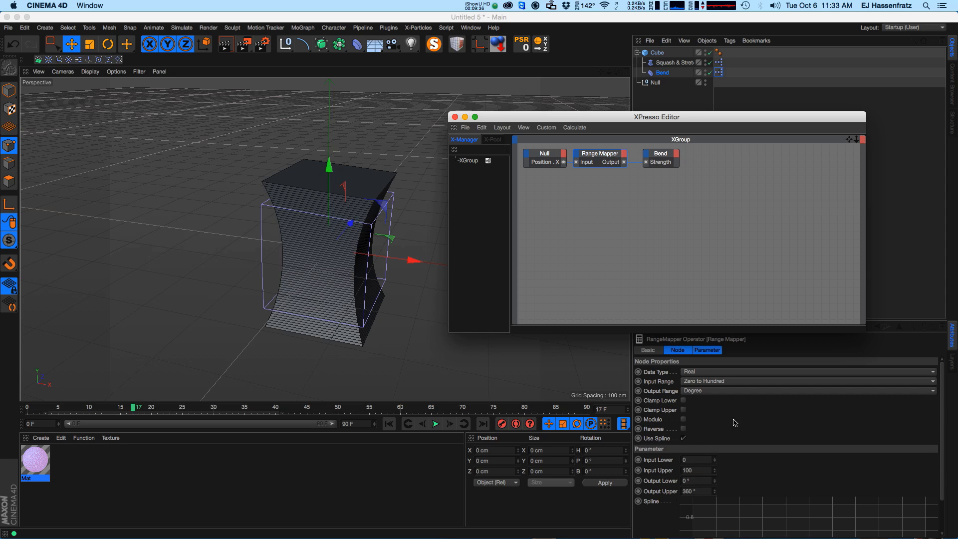
{"action": "left_click", "coordinate": [655, 83]}
{"action": "left_click_drag", "start_coordinate": [361, 201], "coordinate": [398, 192]}
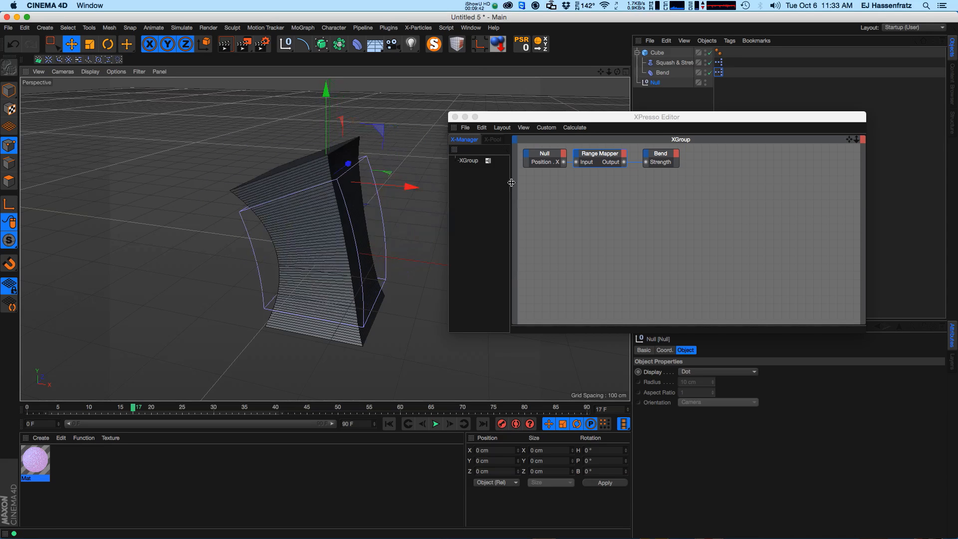
Set the Range Mapper's Output Upper to 90° and move the Null to test the bend.
{"action": "left_click", "coordinate": [601, 155]}
{"action": "left_click_drag", "start_coordinate": [683, 118], "coordinate": [689, 106]}
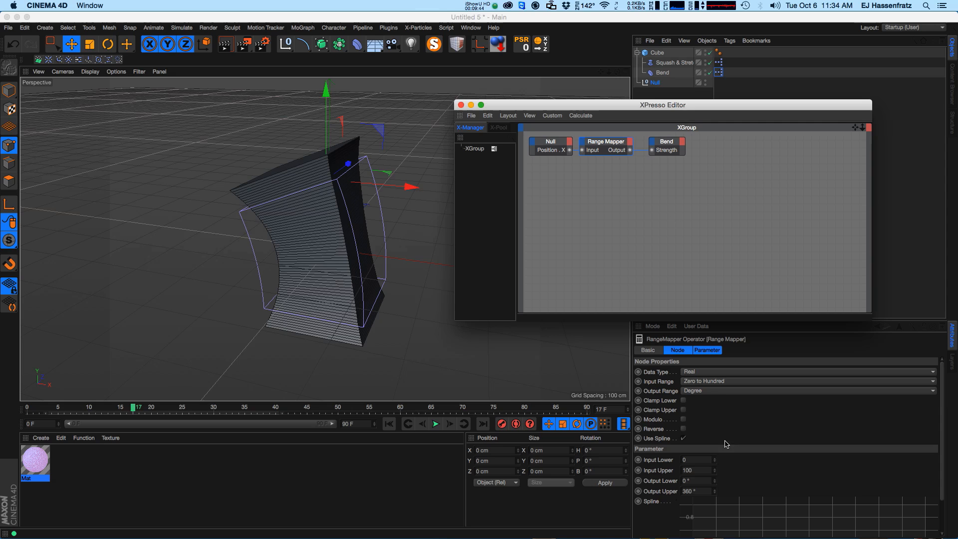
{"action": "left_click", "coordinate": [698, 491]}
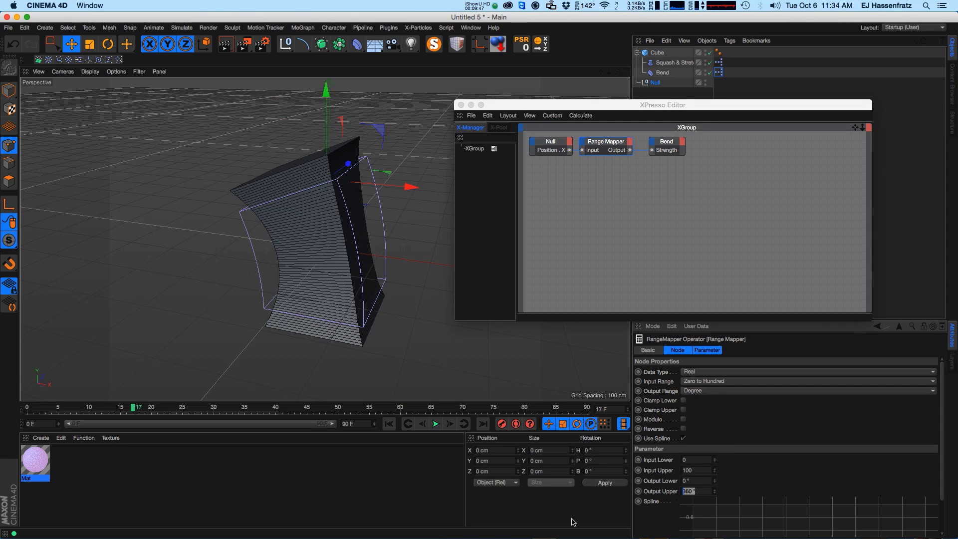
{"action": "left_click_drag", "start_coordinate": [410, 188], "coordinate": [325, 207]}
{"action": "left_click", "coordinate": [691, 491]}
{"action": "type", "text": "9"}
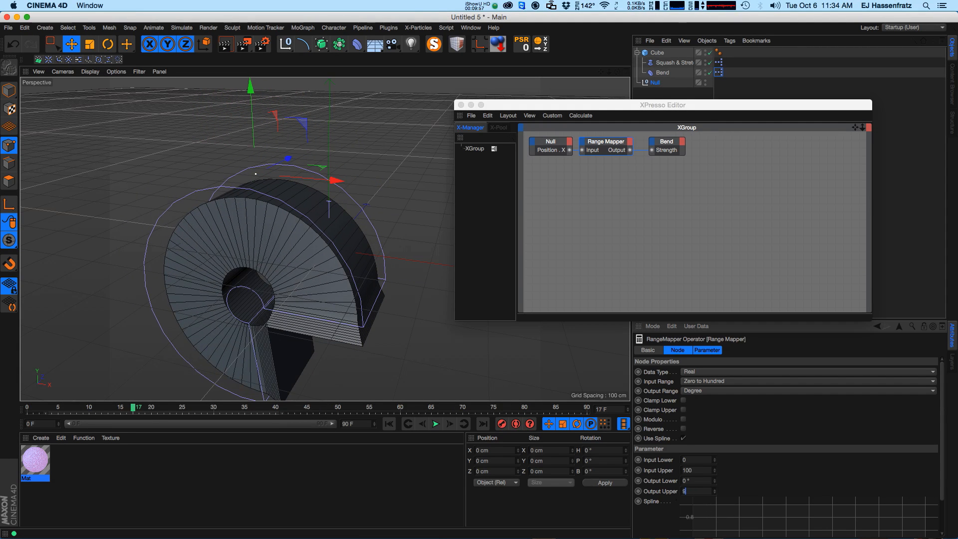
{"action": "type", "text": "0"}
{"action": "key", "text": "Return"}
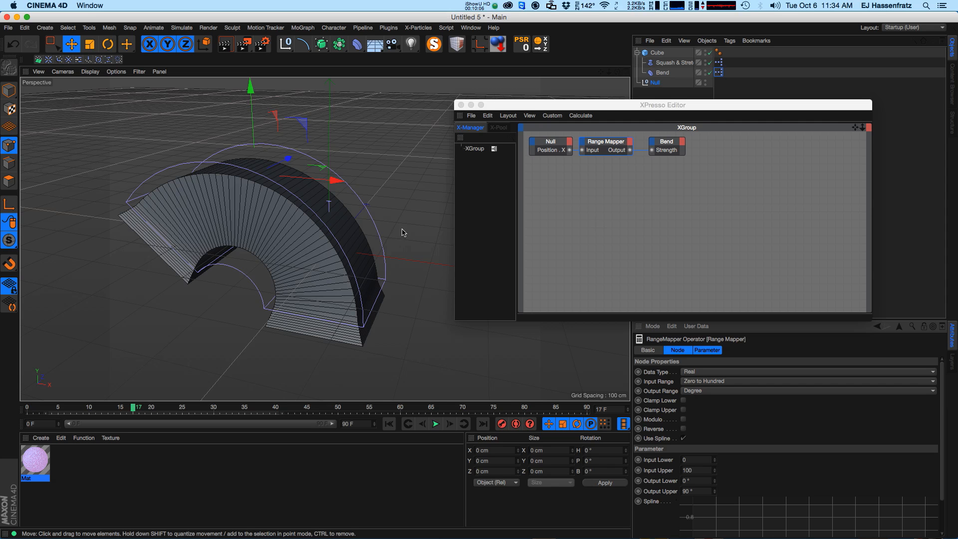
{"action": "left_click_drag", "start_coordinate": [319, 179], "coordinate": [361, 209]}
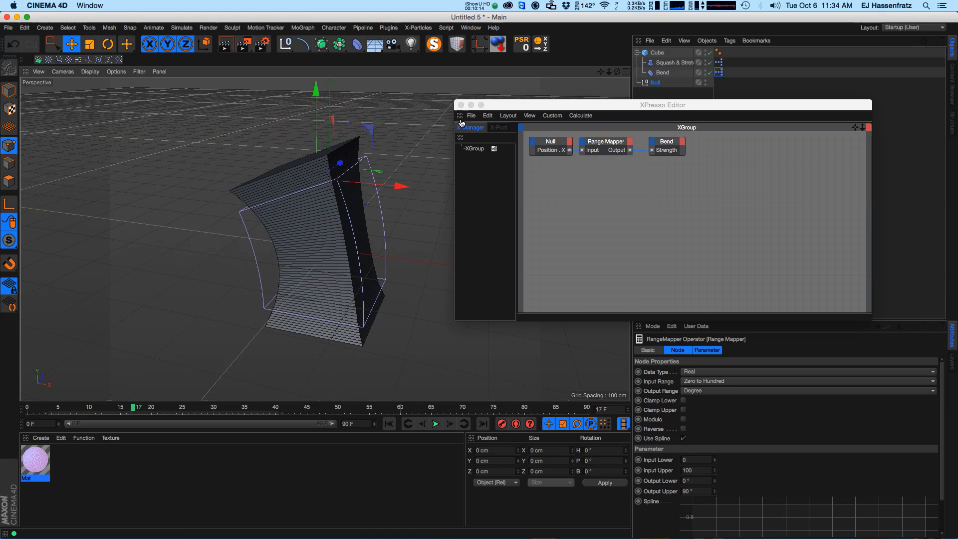
Close the XPresso Editor and move the Null back down toward the cube.
{"action": "left_click", "coordinate": [578, 138]}
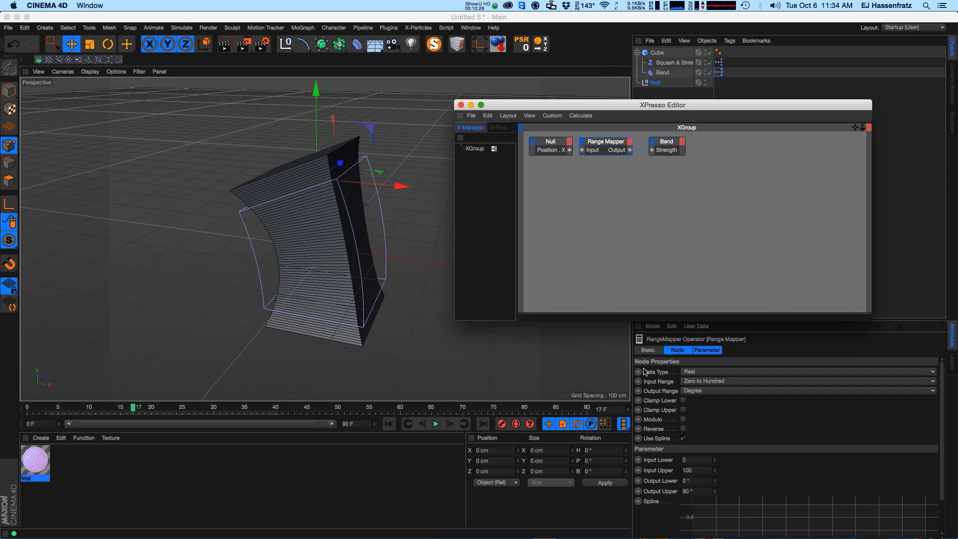
{"action": "left_click_drag", "start_coordinate": [620, 106], "coordinate": [628, 124]}
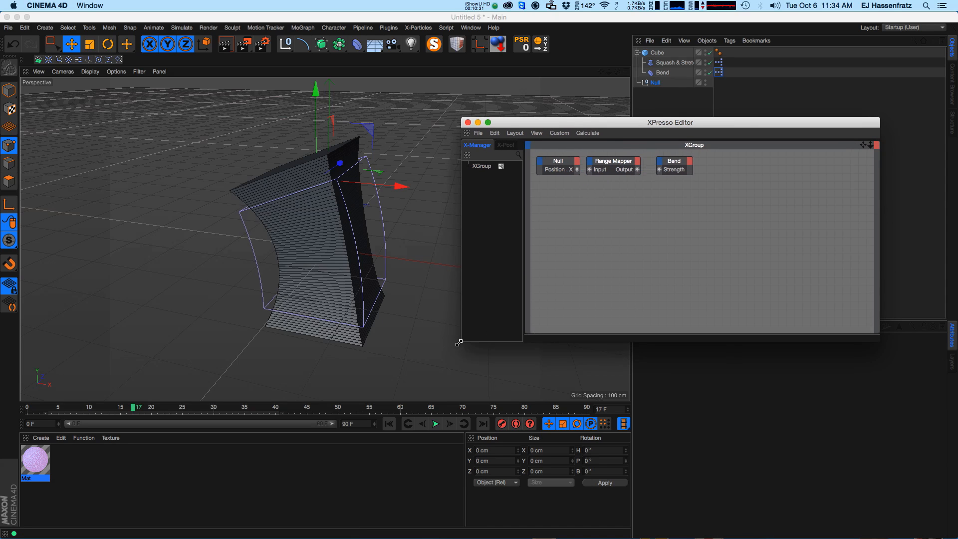
{"action": "left_click_drag", "start_coordinate": [463, 338], "coordinate": [433, 347]}
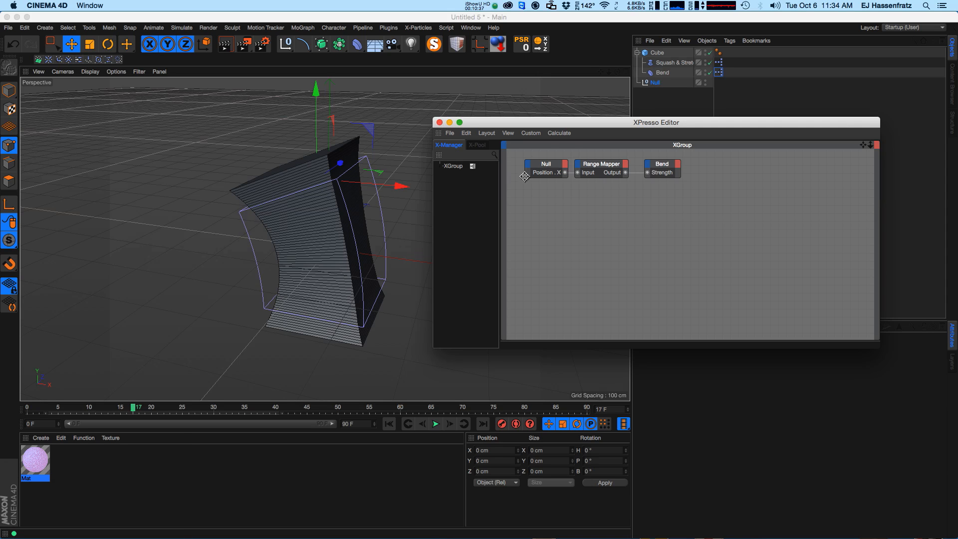
{"action": "left_click", "coordinate": [439, 122]}
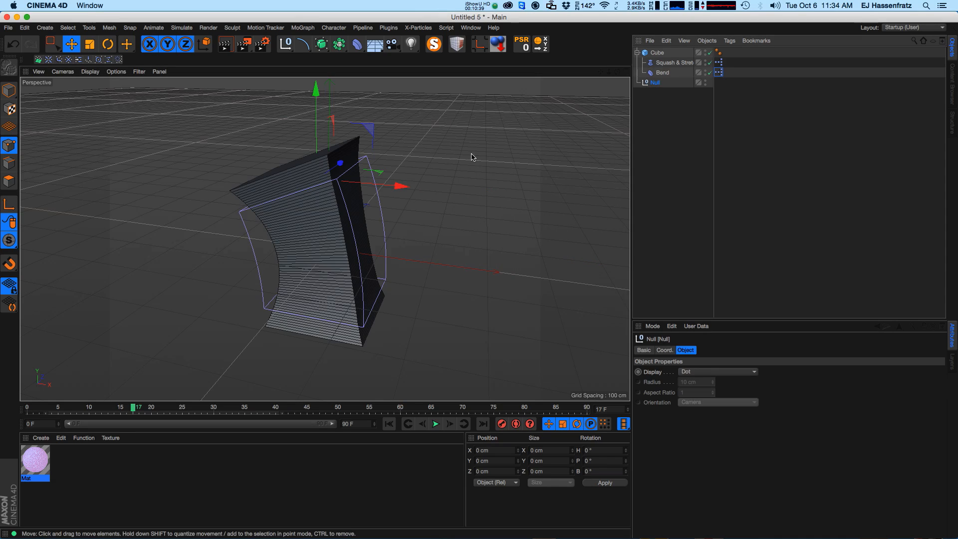
{"action": "mouse_move", "coordinate": [377, 132]}
{"action": "left_mouse_down"}
{"action": "mouse_move", "coordinate": [396, 141]}
{"action": "mouse_move", "coordinate": [368, 157]}
{"action": "mouse_move", "coordinate": [401, 125]}
{"action": "mouse_move", "coordinate": [346, 141]}
{"action": "mouse_move", "coordinate": [399, 155]}
{"action": "mouse_move", "coordinate": [339, 151]}
{"action": "mouse_move", "coordinate": [324, 133]}
{"action": "mouse_move", "coordinate": [370, 153]}
{"action": "mouse_move", "coordinate": [362, 125]}
{"action": "mouse_move", "coordinate": [412, 128]}
{"action": "mouse_move", "coordinate": [350, 126]}
{"action": "mouse_move", "coordinate": [358, 160]}
{"action": "mouse_move", "coordinate": [405, 143]}
{"action": "mouse_move", "coordinate": [379, 142]}
{"action": "mouse_move", "coordinate": [423, 138]}
{"action": "mouse_move", "coordinate": [368, 147]}
{"action": "mouse_move", "coordinate": [393, 156]}
{"action": "mouse_move", "coordinate": [367, 161]}
{"action": "mouse_move", "coordinate": [385, 150]}
{"action": "left_mouse_up"}
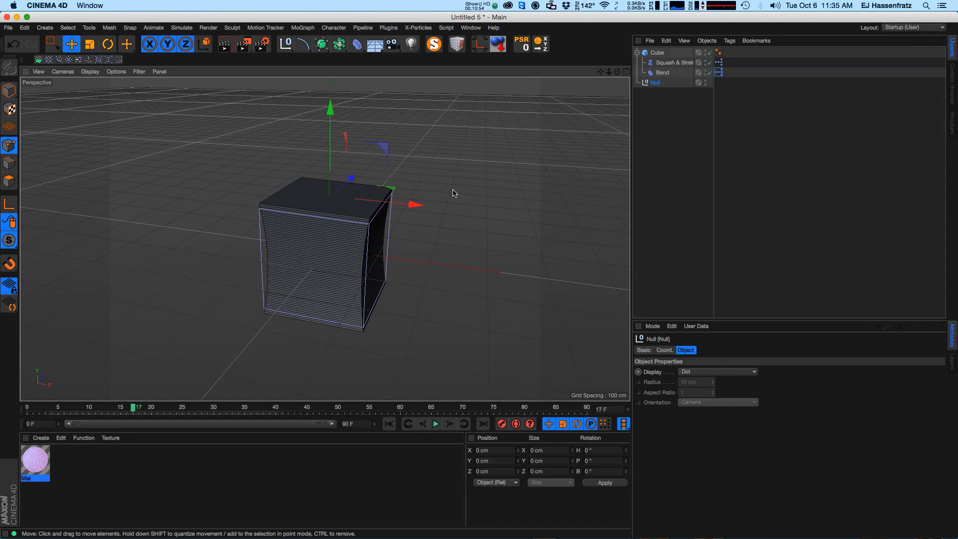